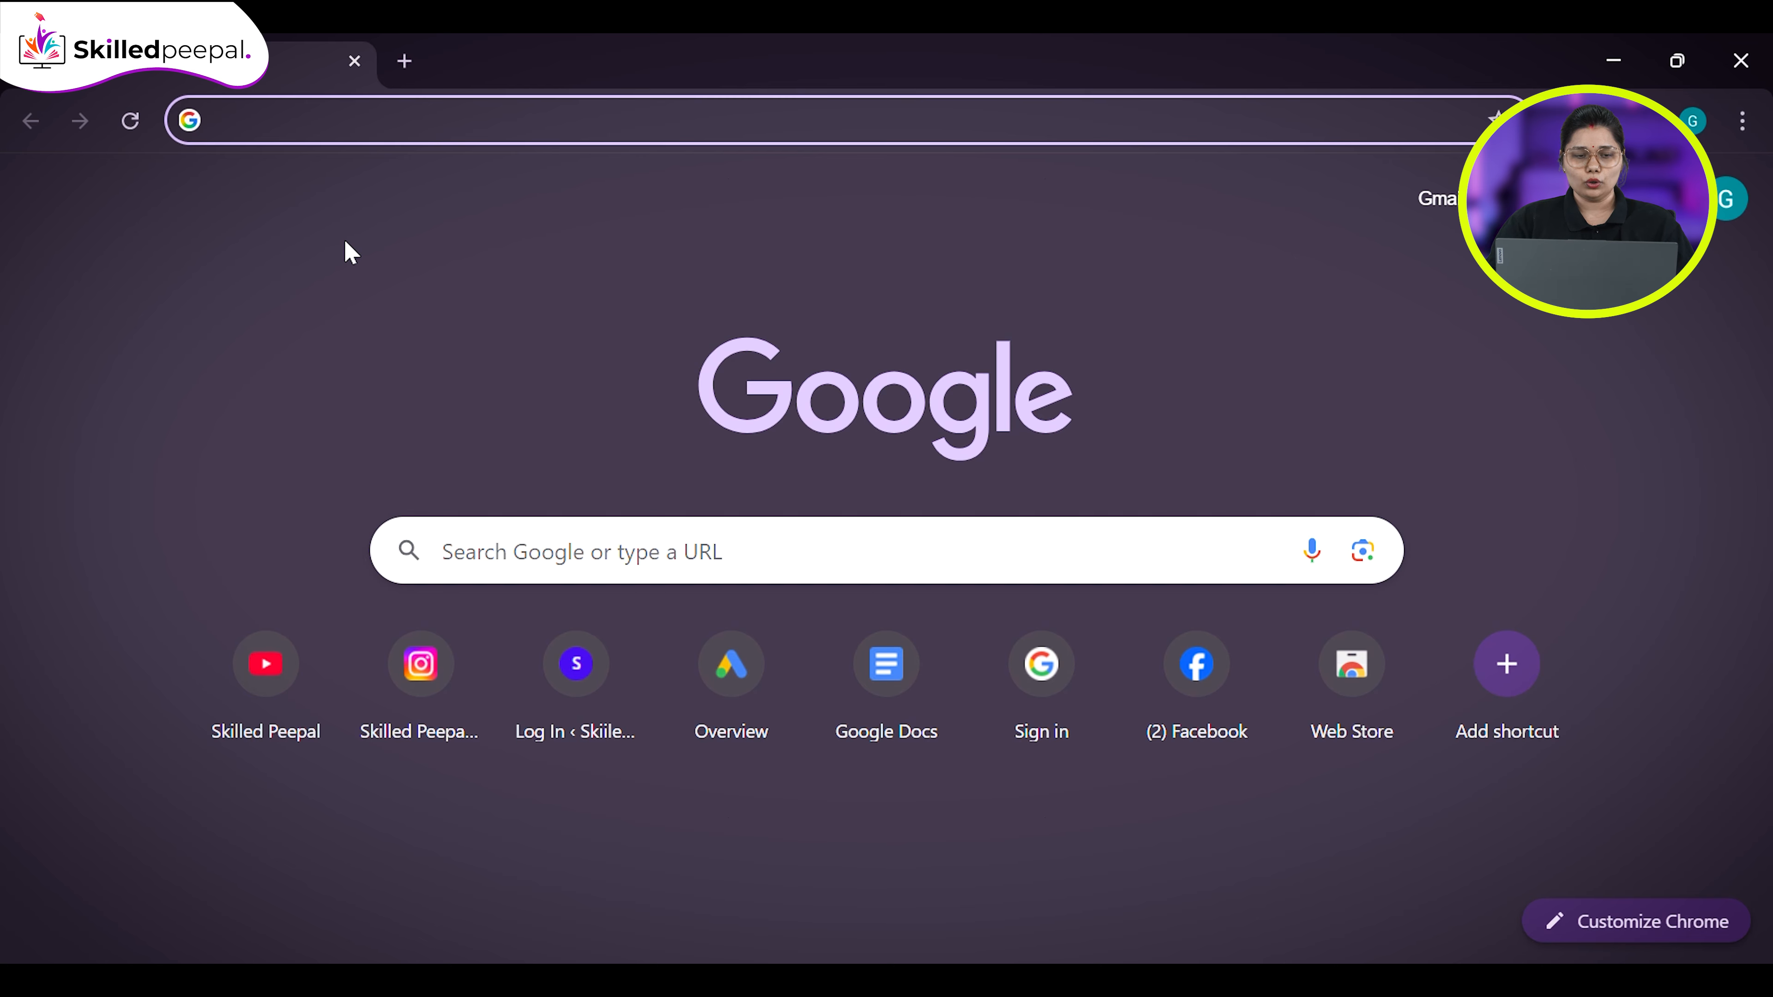
- Open the website's cPanel login page and log in with the saved credentials
click(354, 252)
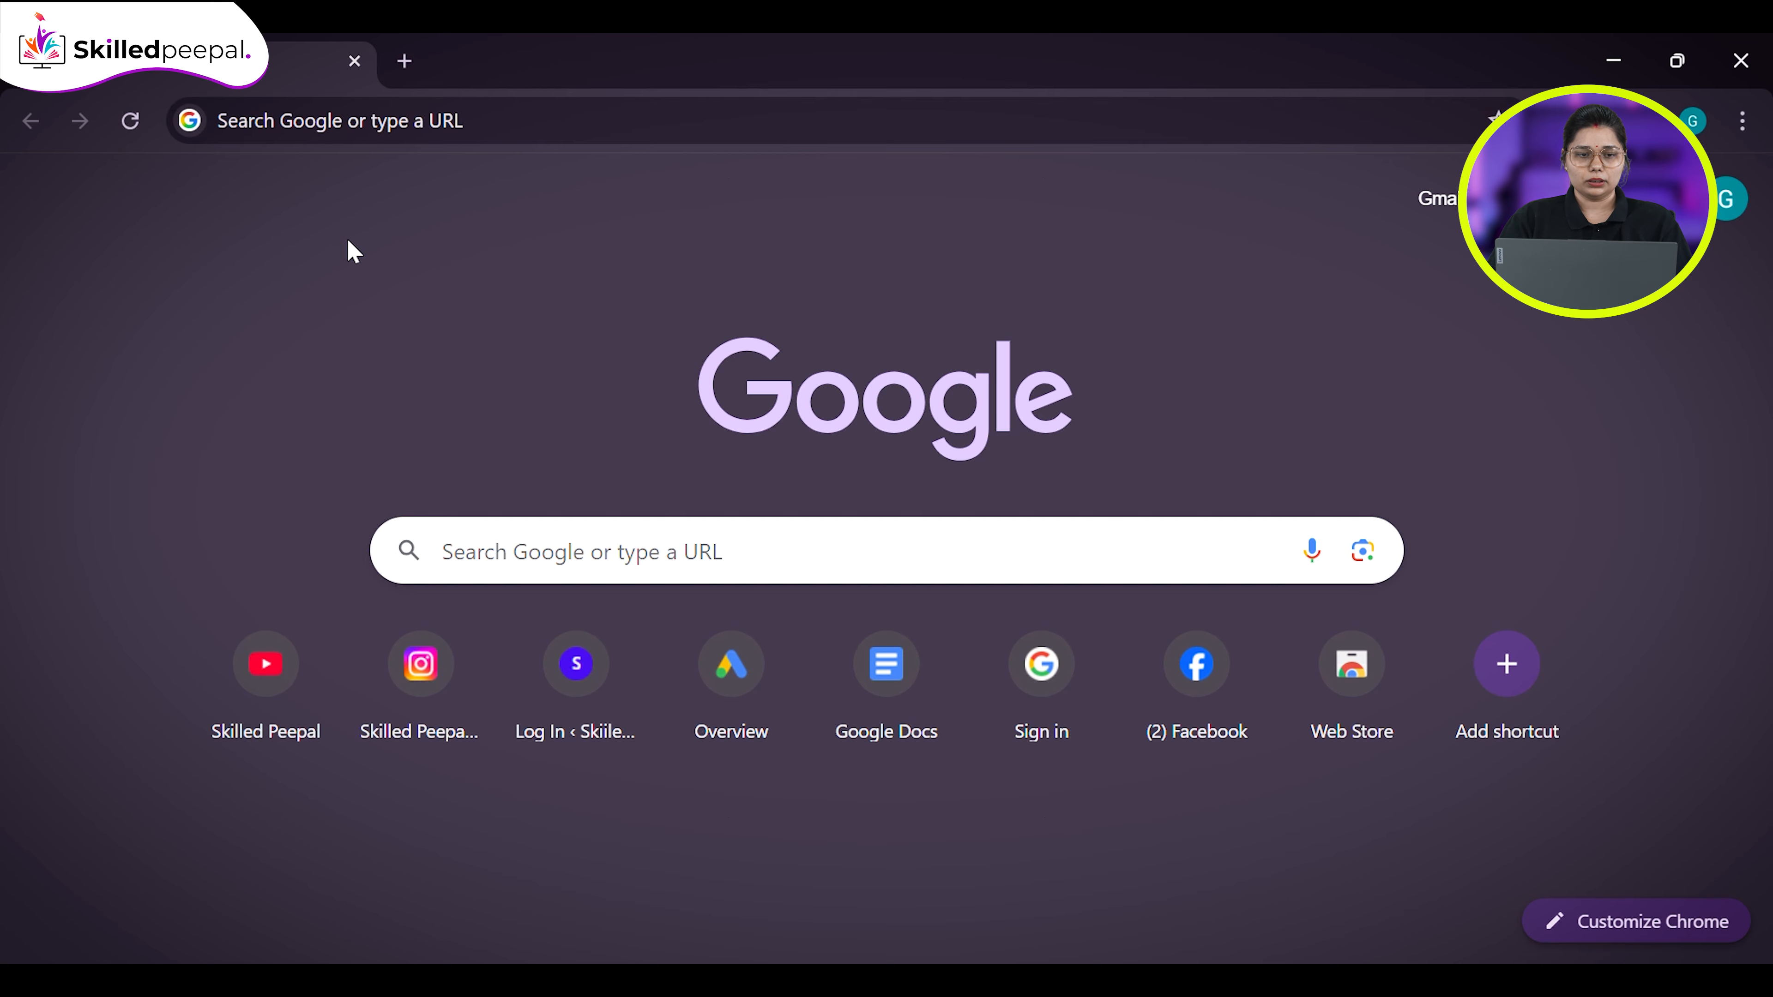
click(439, 120)
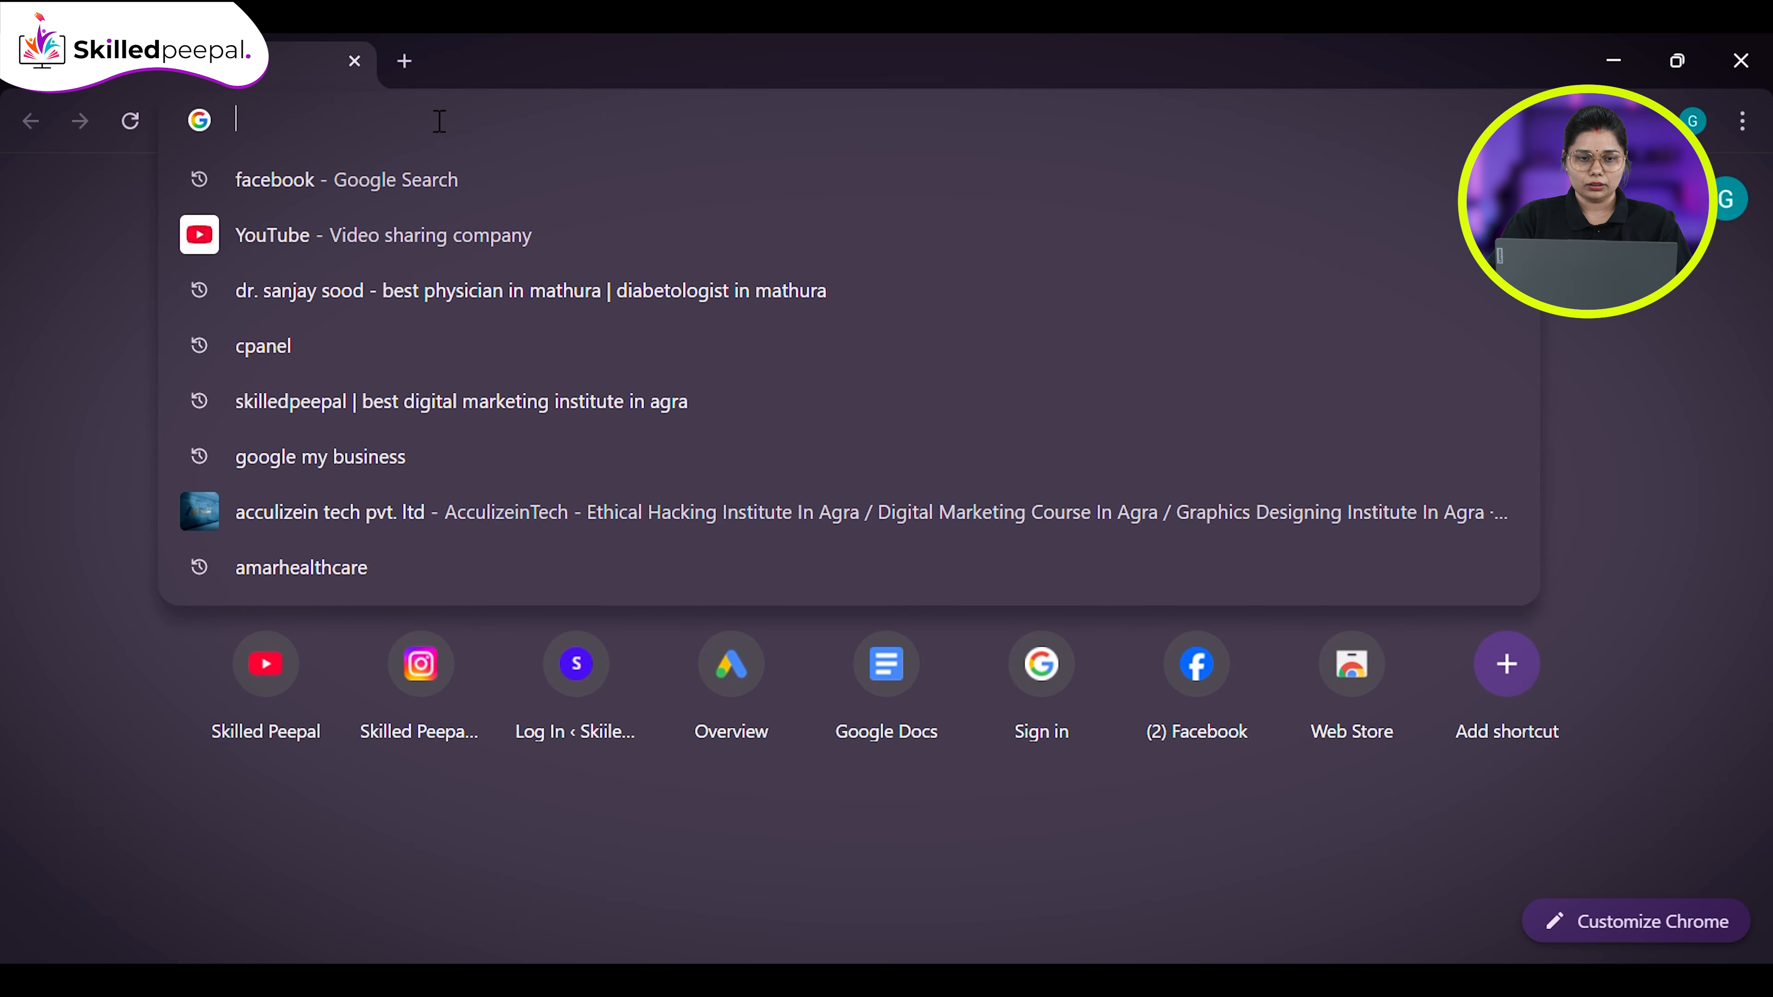
text(gauravmudgal.com:2083)
key(Return)
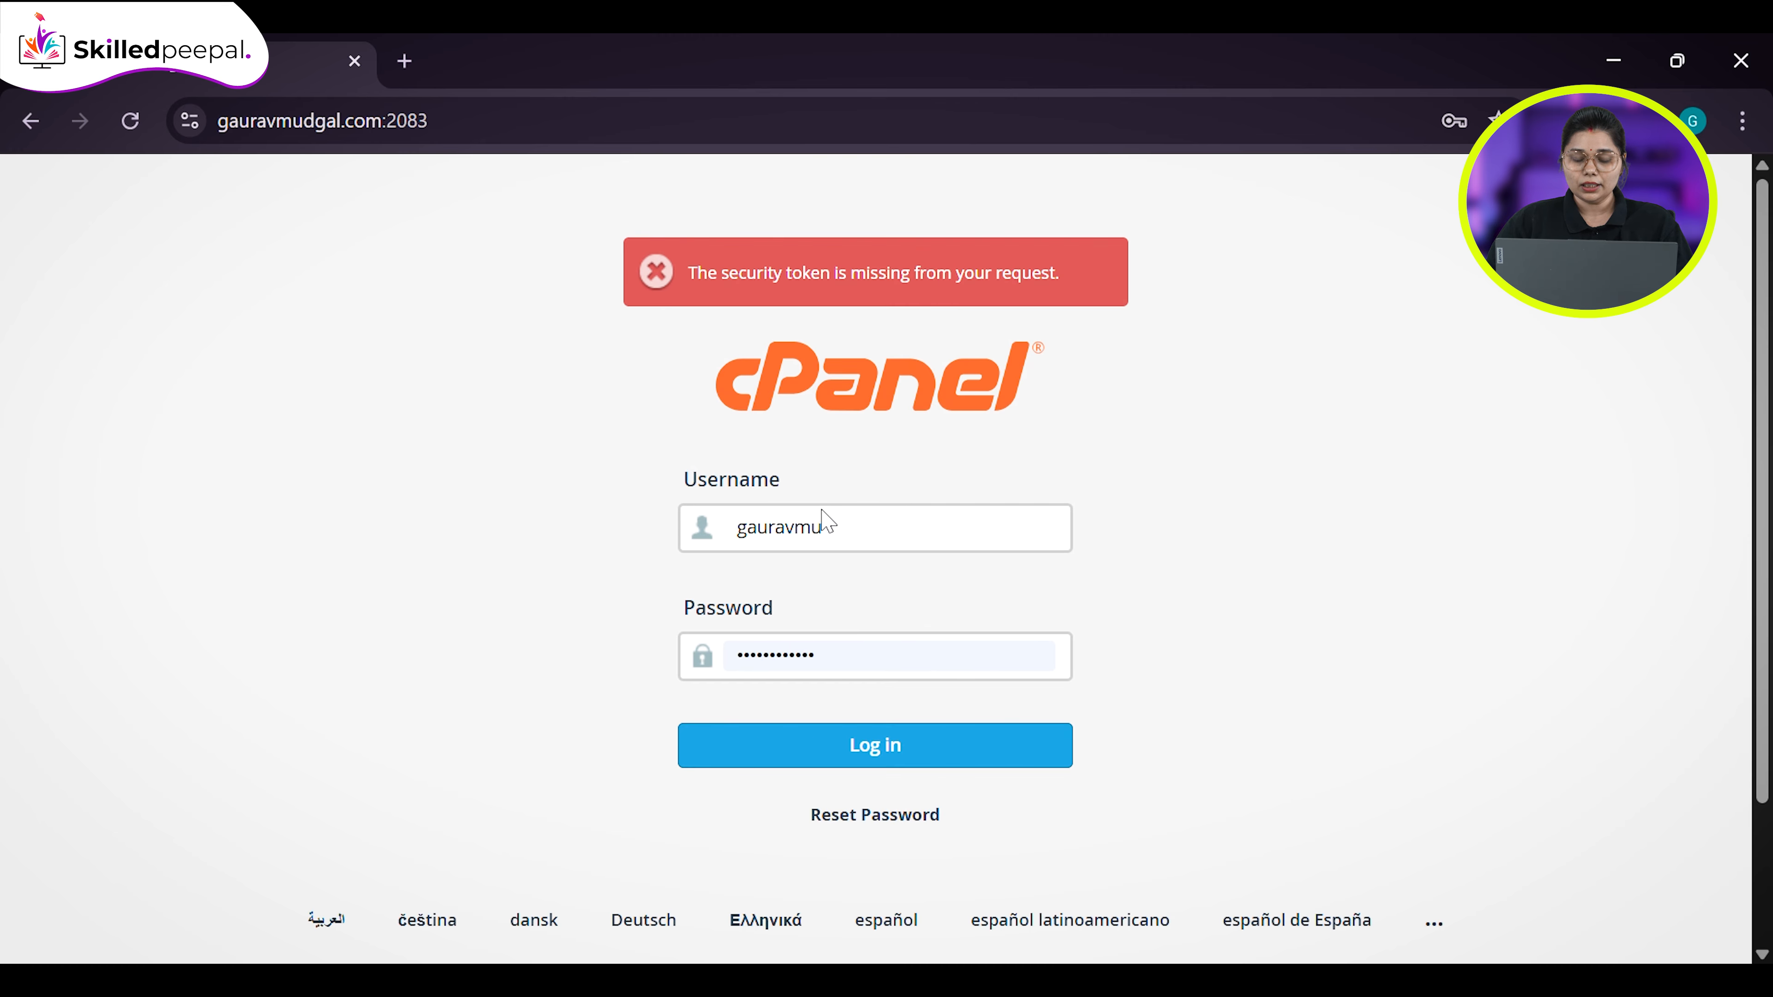
click(903, 745)
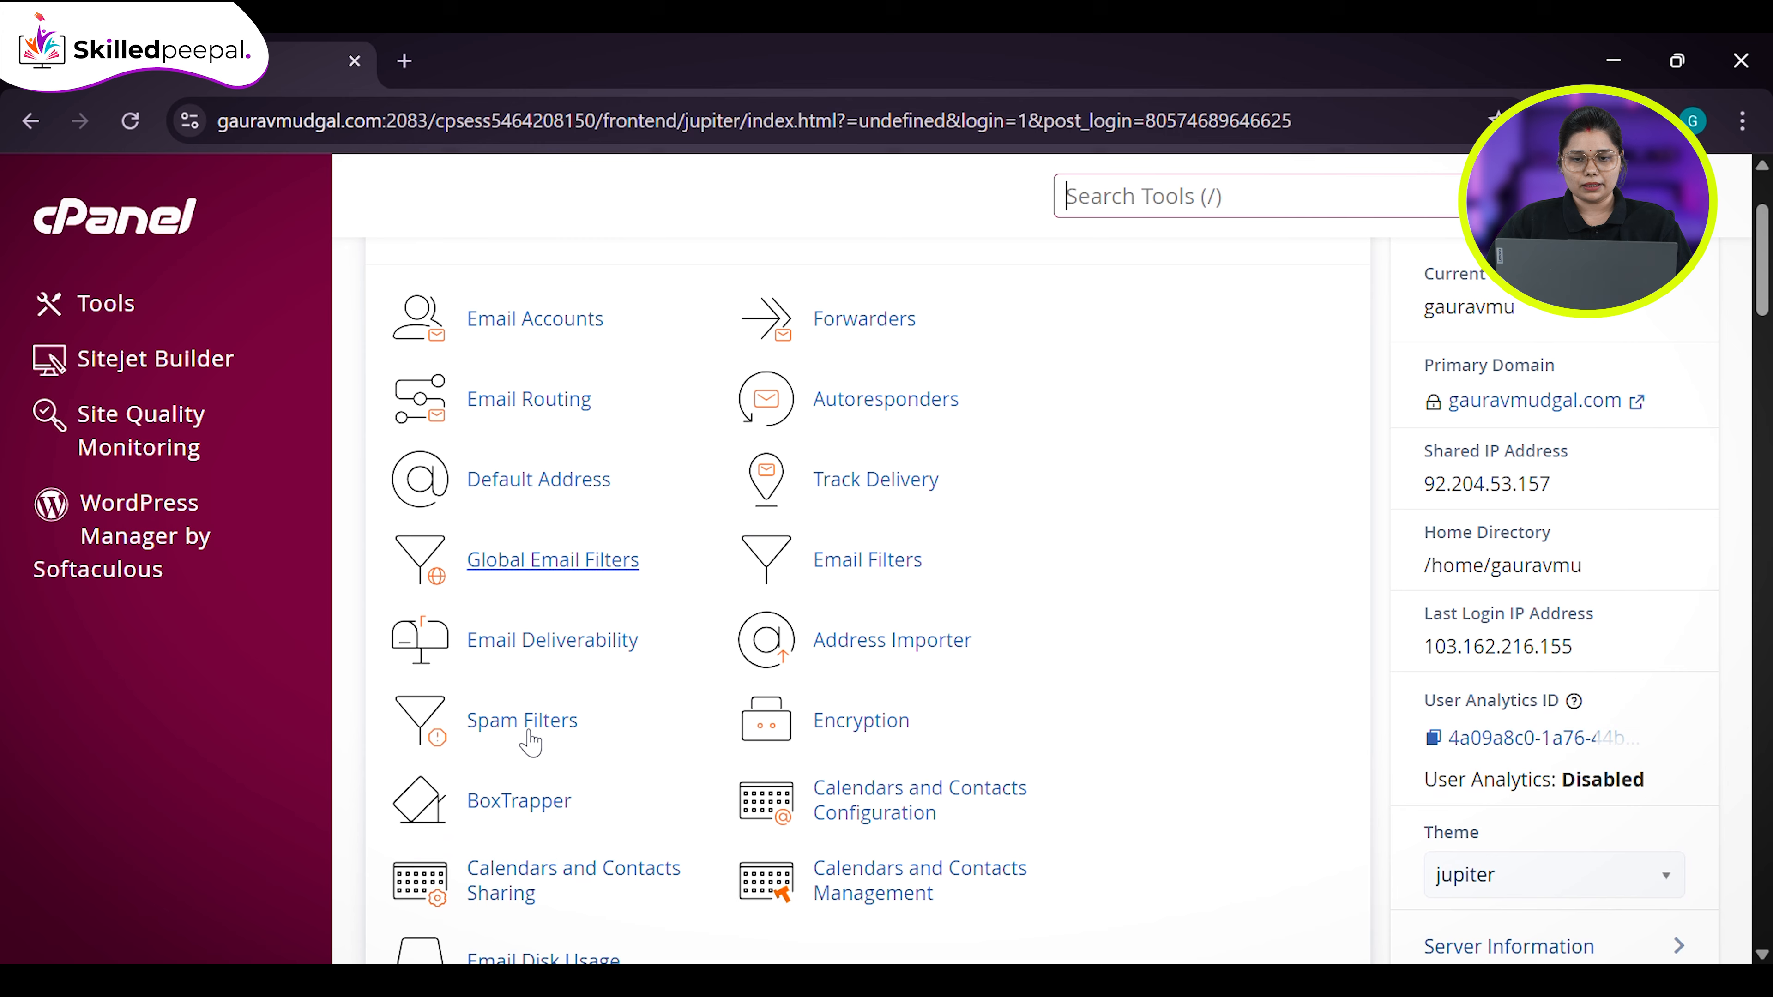
- Open WordPress Manager by Softaculous from the Software tools in cPanel
scroll(530, 741, up, 3)
scroll(531, 741, down, 12)
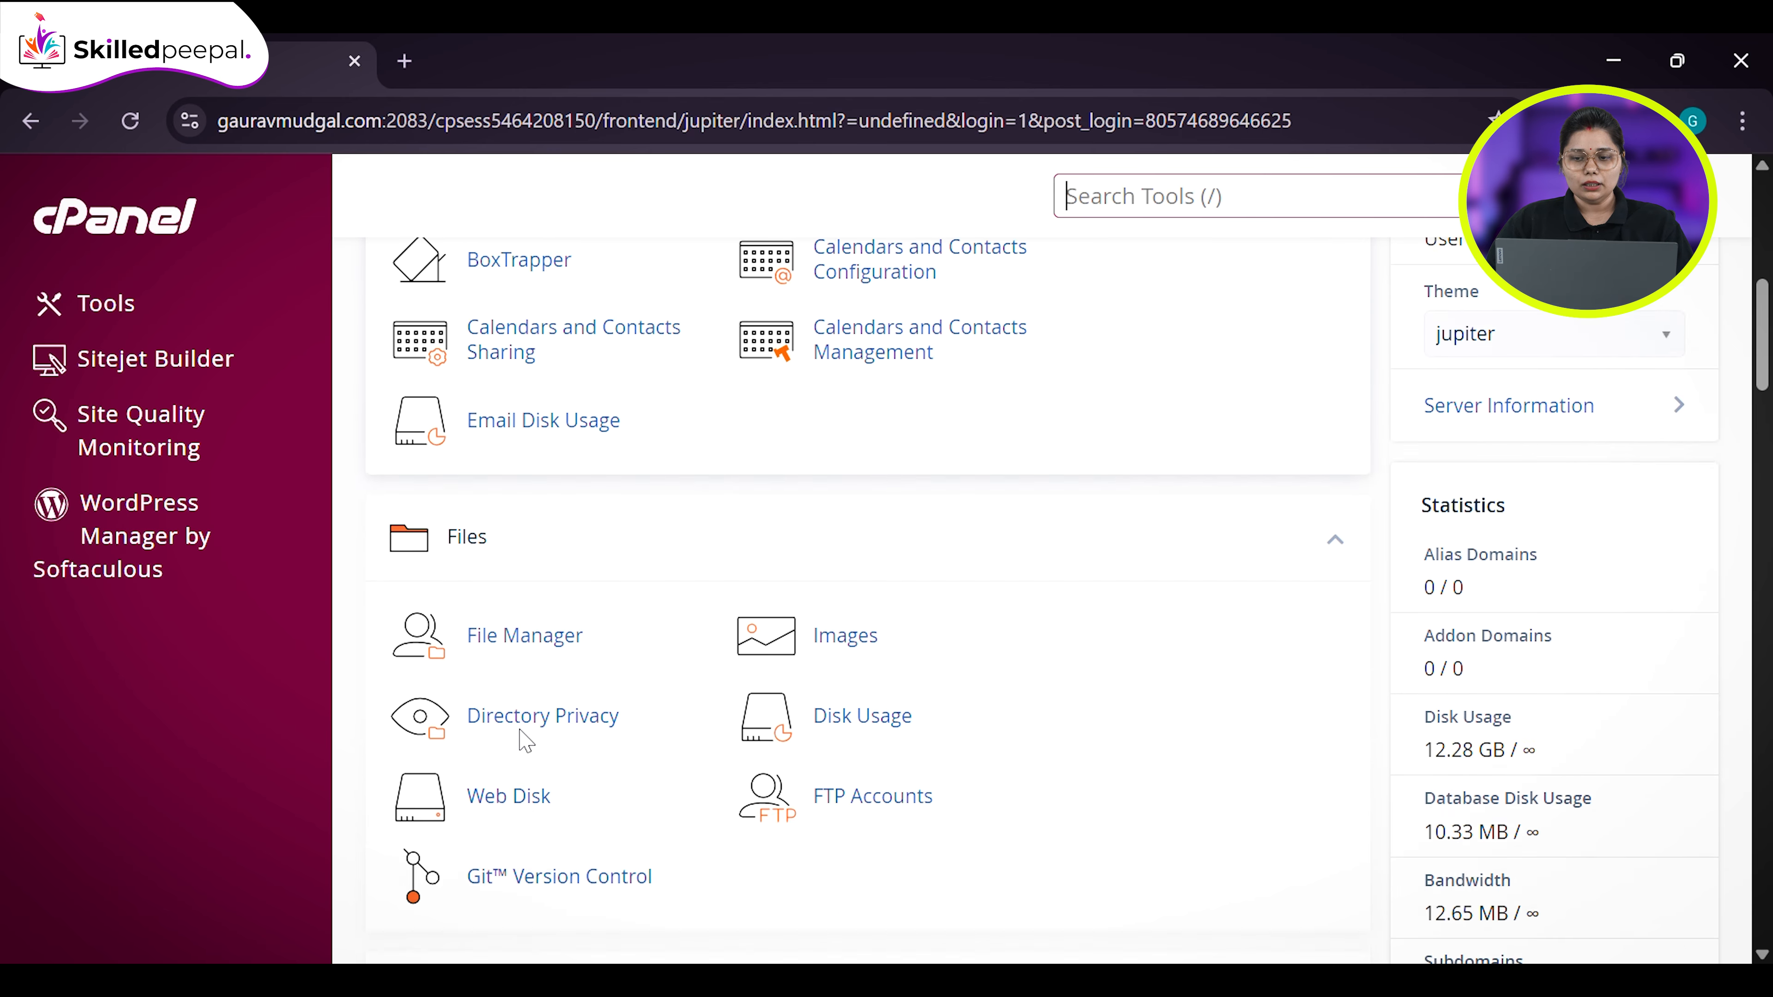
scroll(531, 738, down, 2)
scroll(534, 741, up, 14)
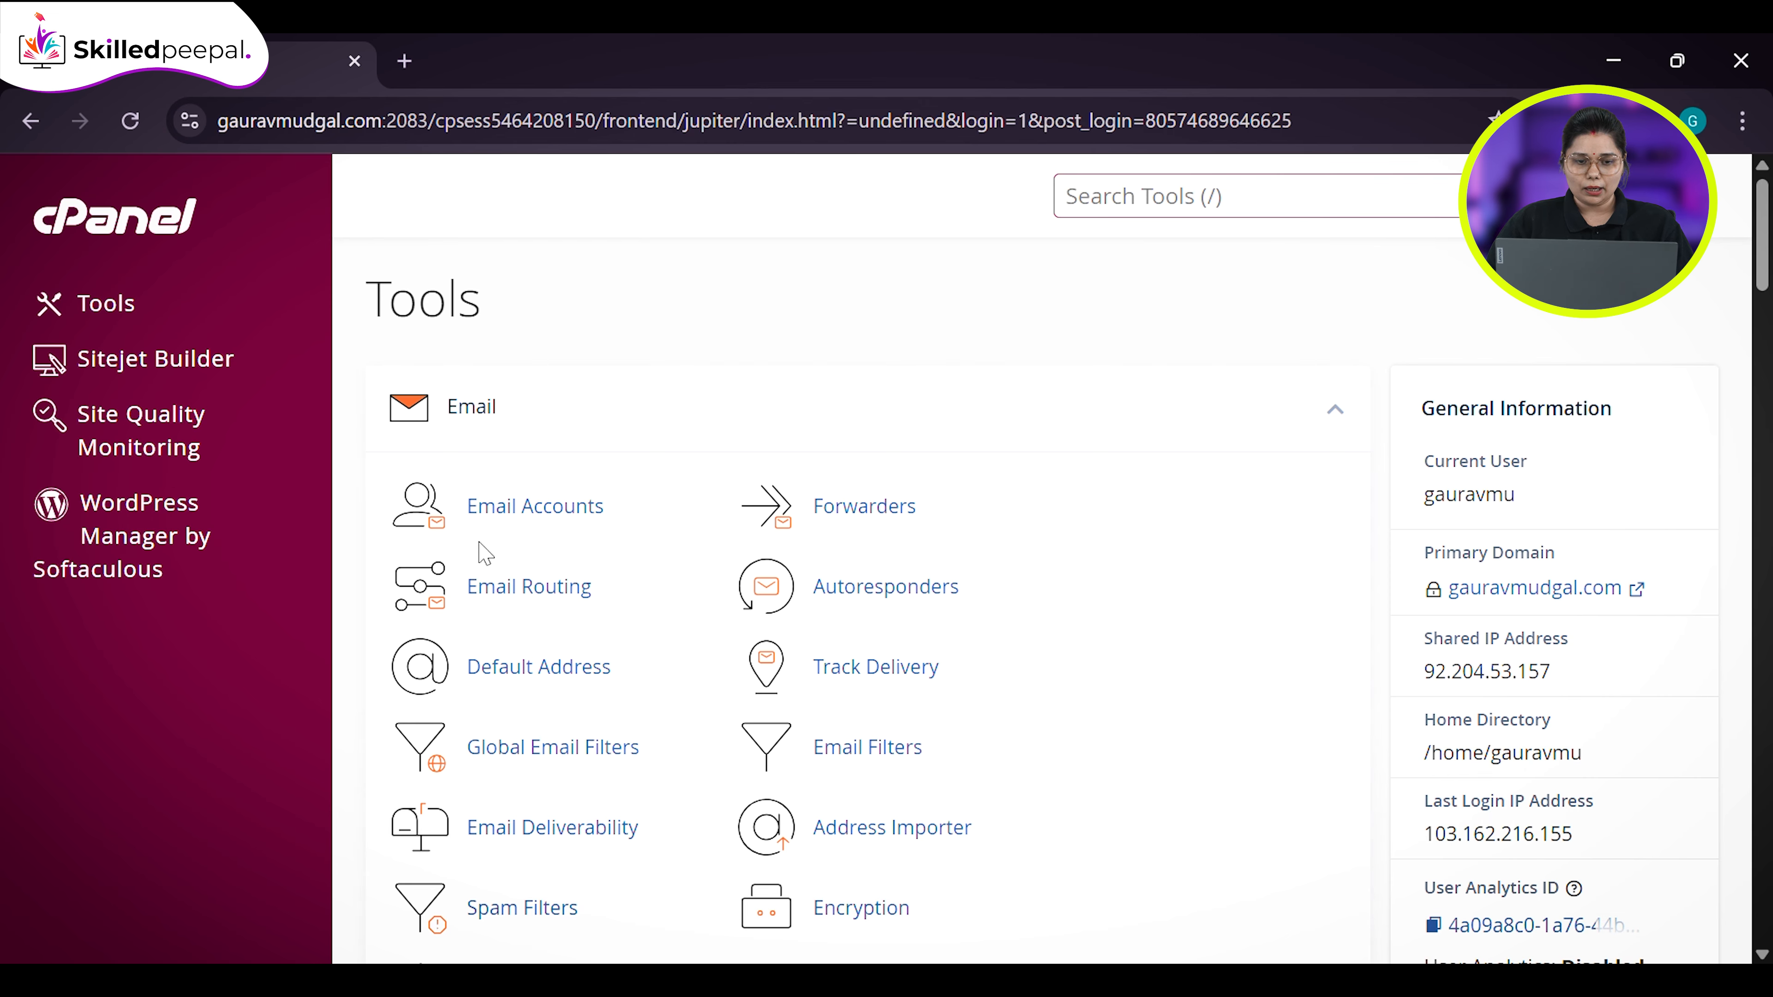
scroll(403, 334, down, 10)
scroll(405, 333, down, 20)
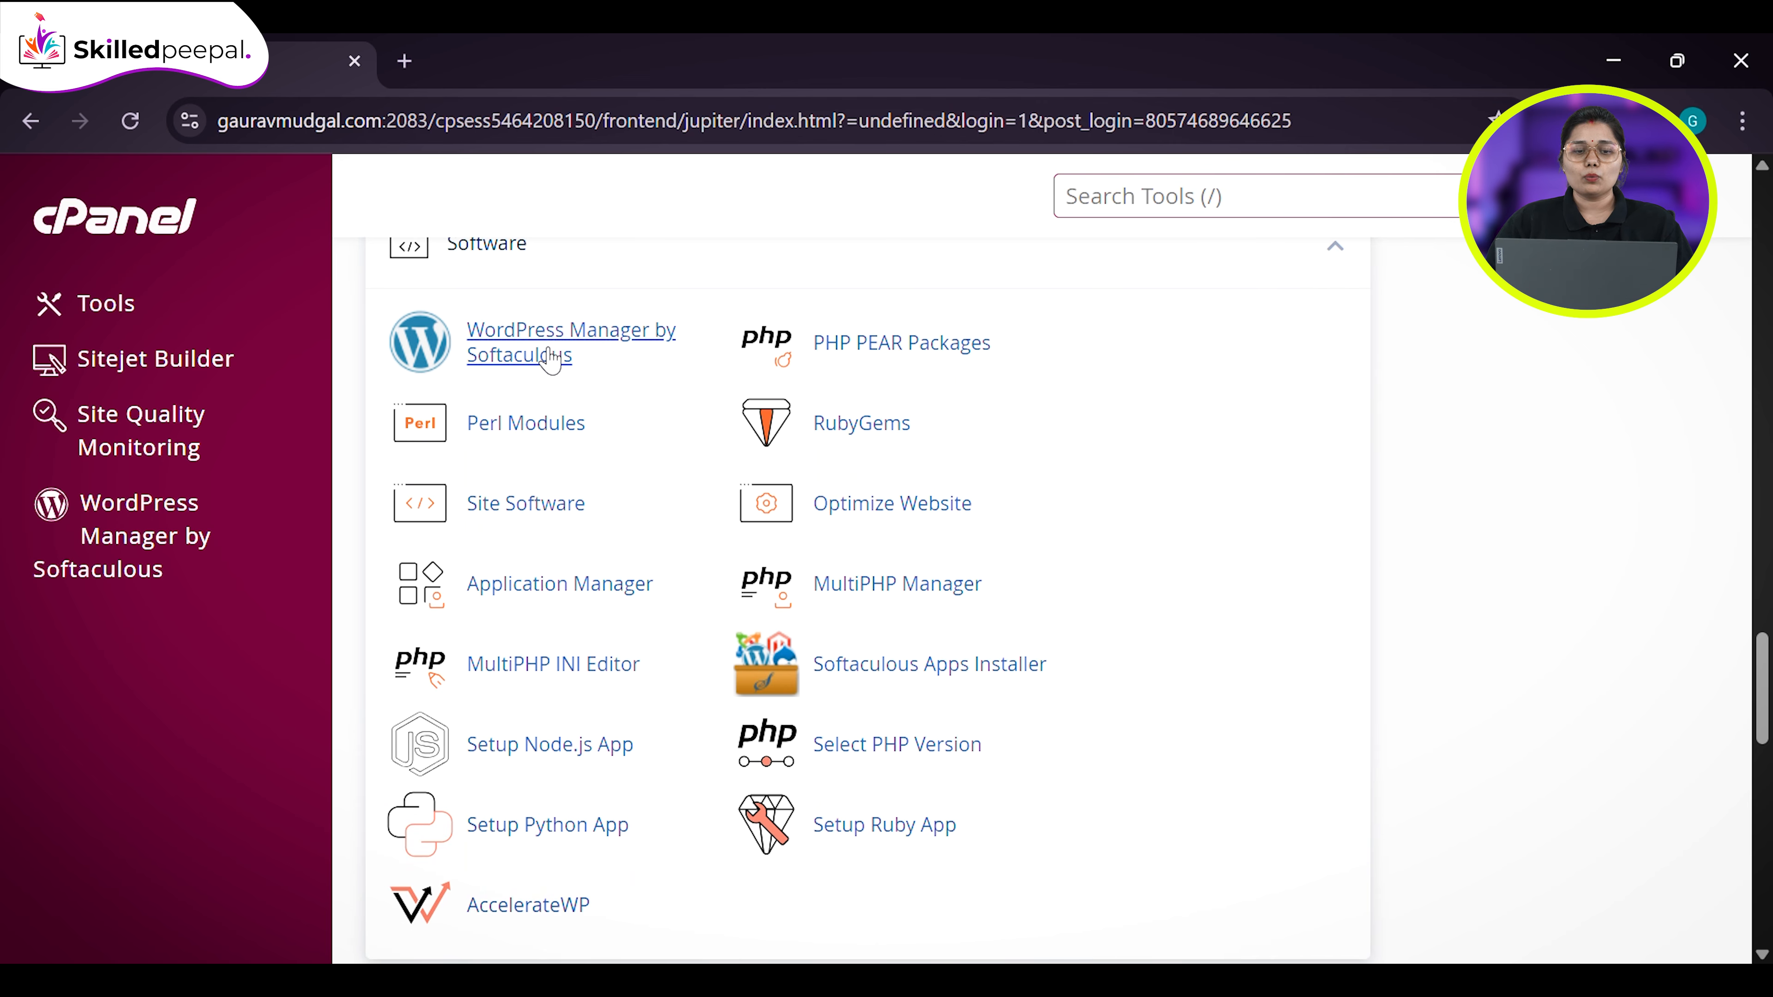
scroll(552, 358, up, 1)
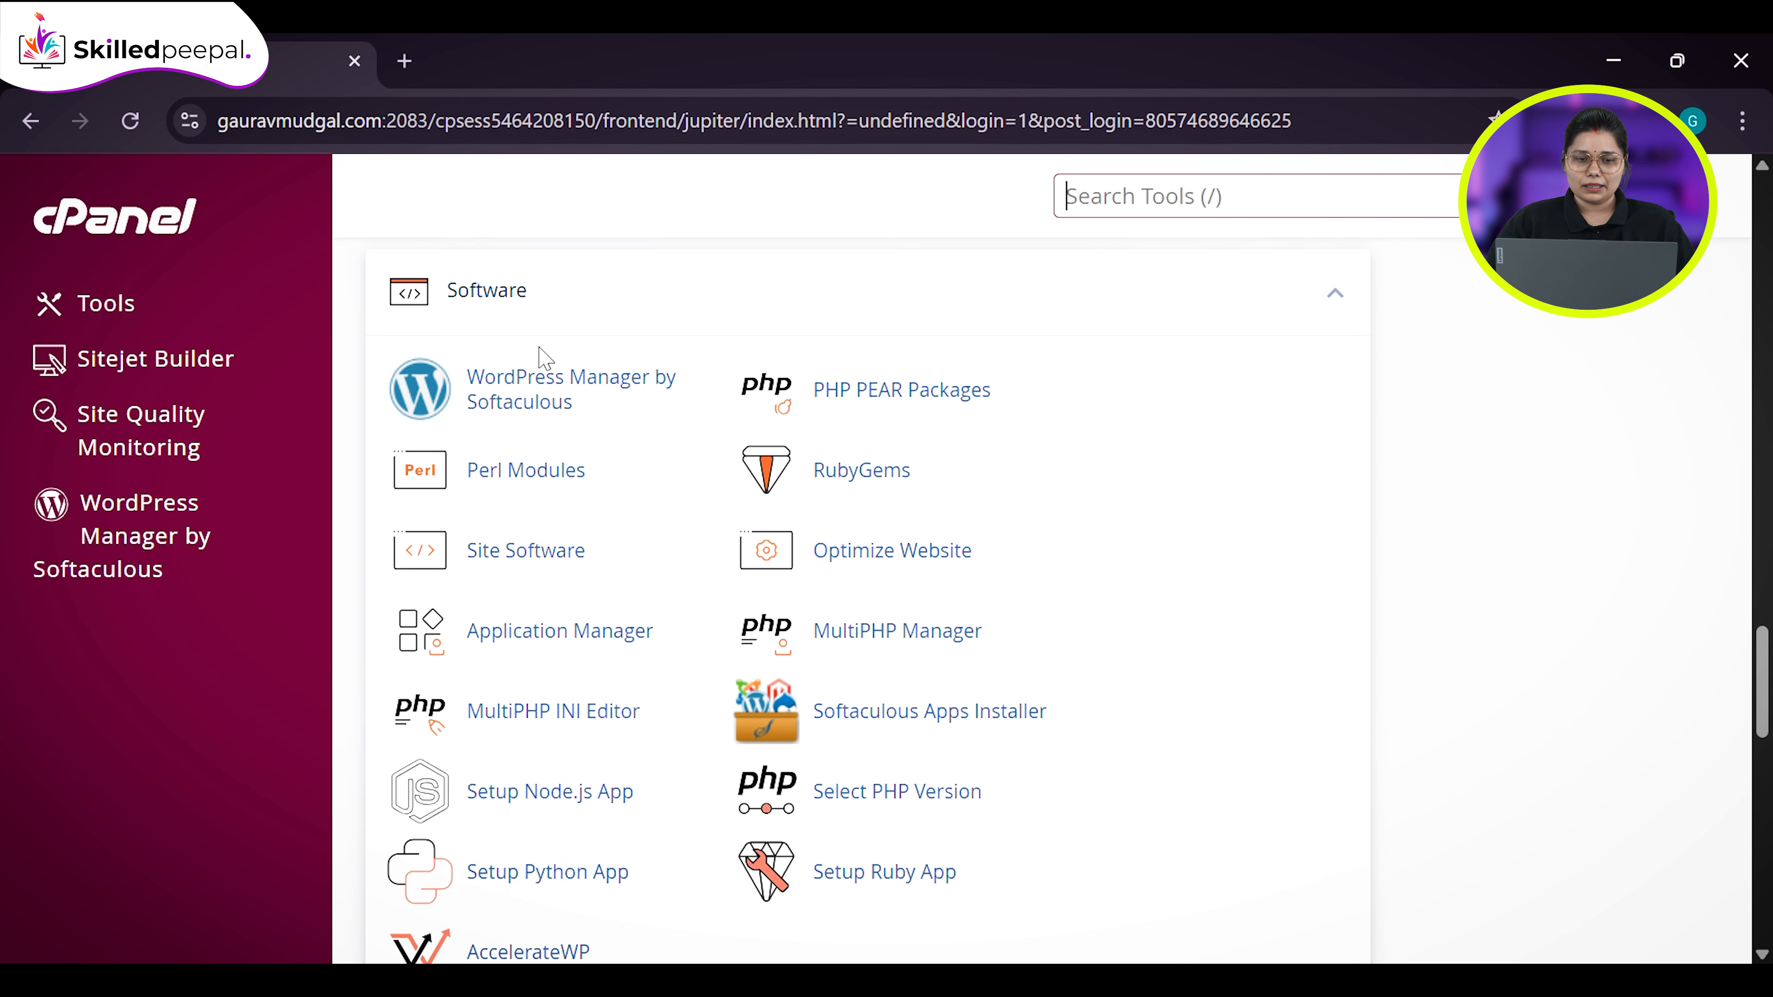
click(542, 399)
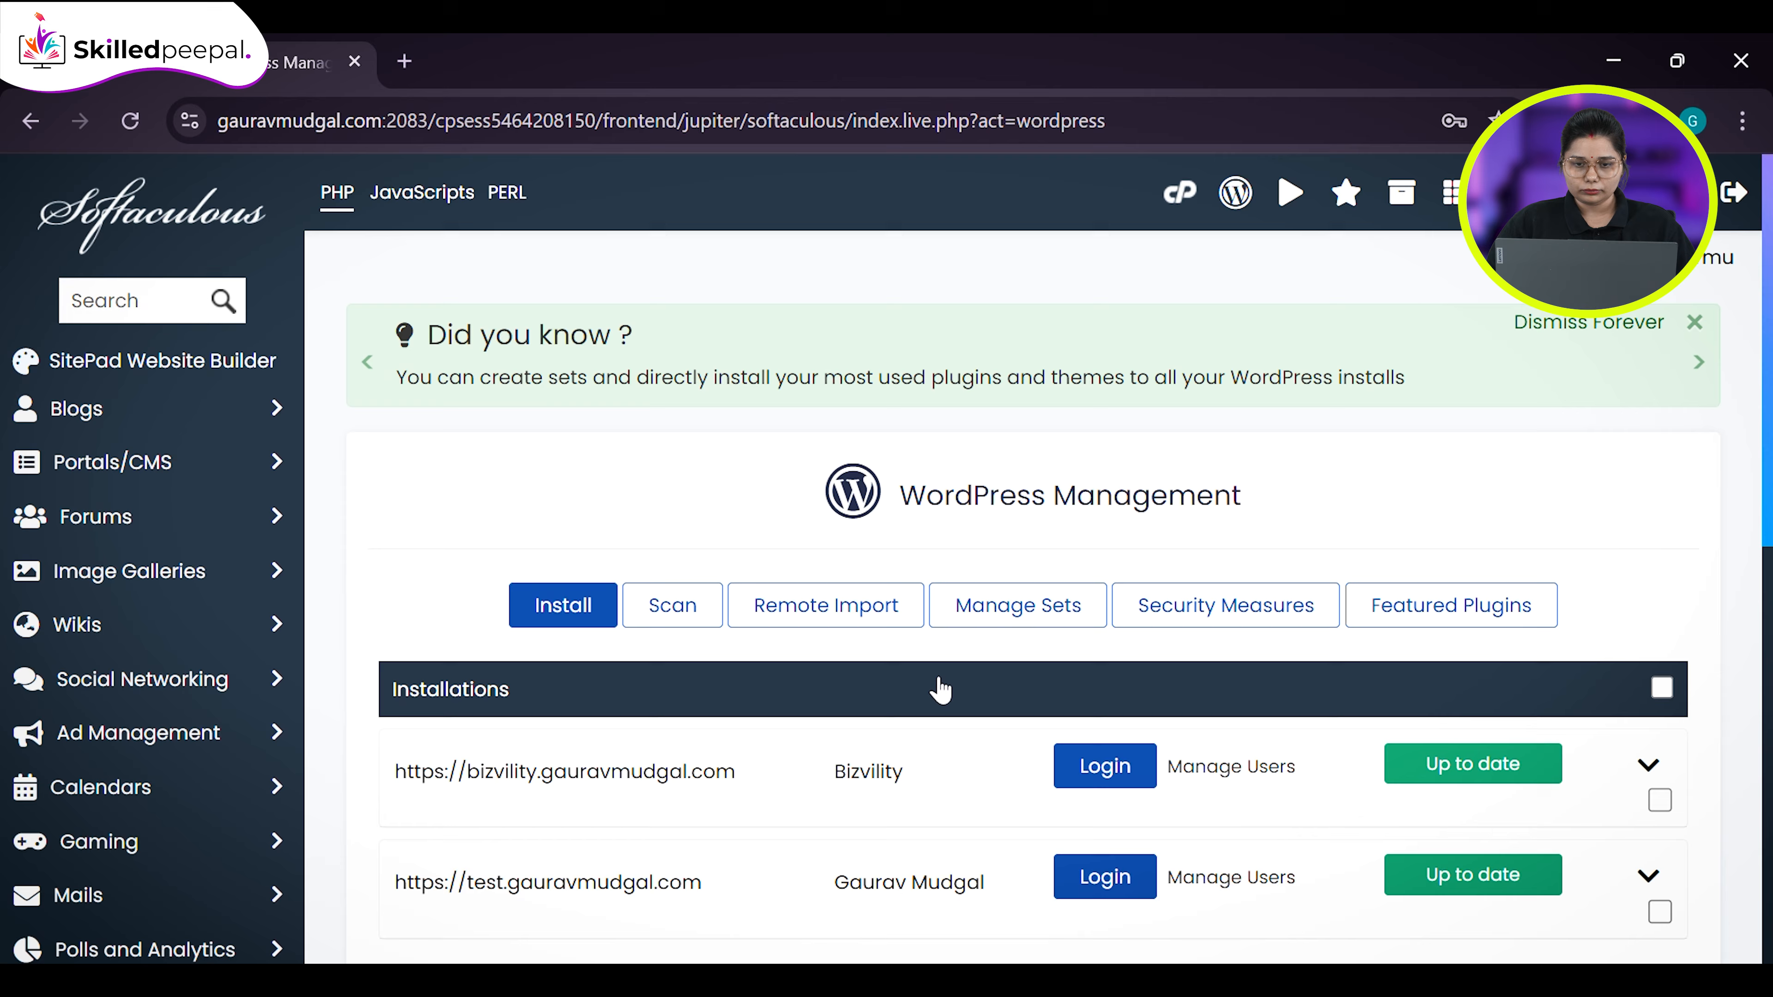
- Start installing a fresh copy of WordPress from the WordPress Management page
scroll(938, 688, down, 3)
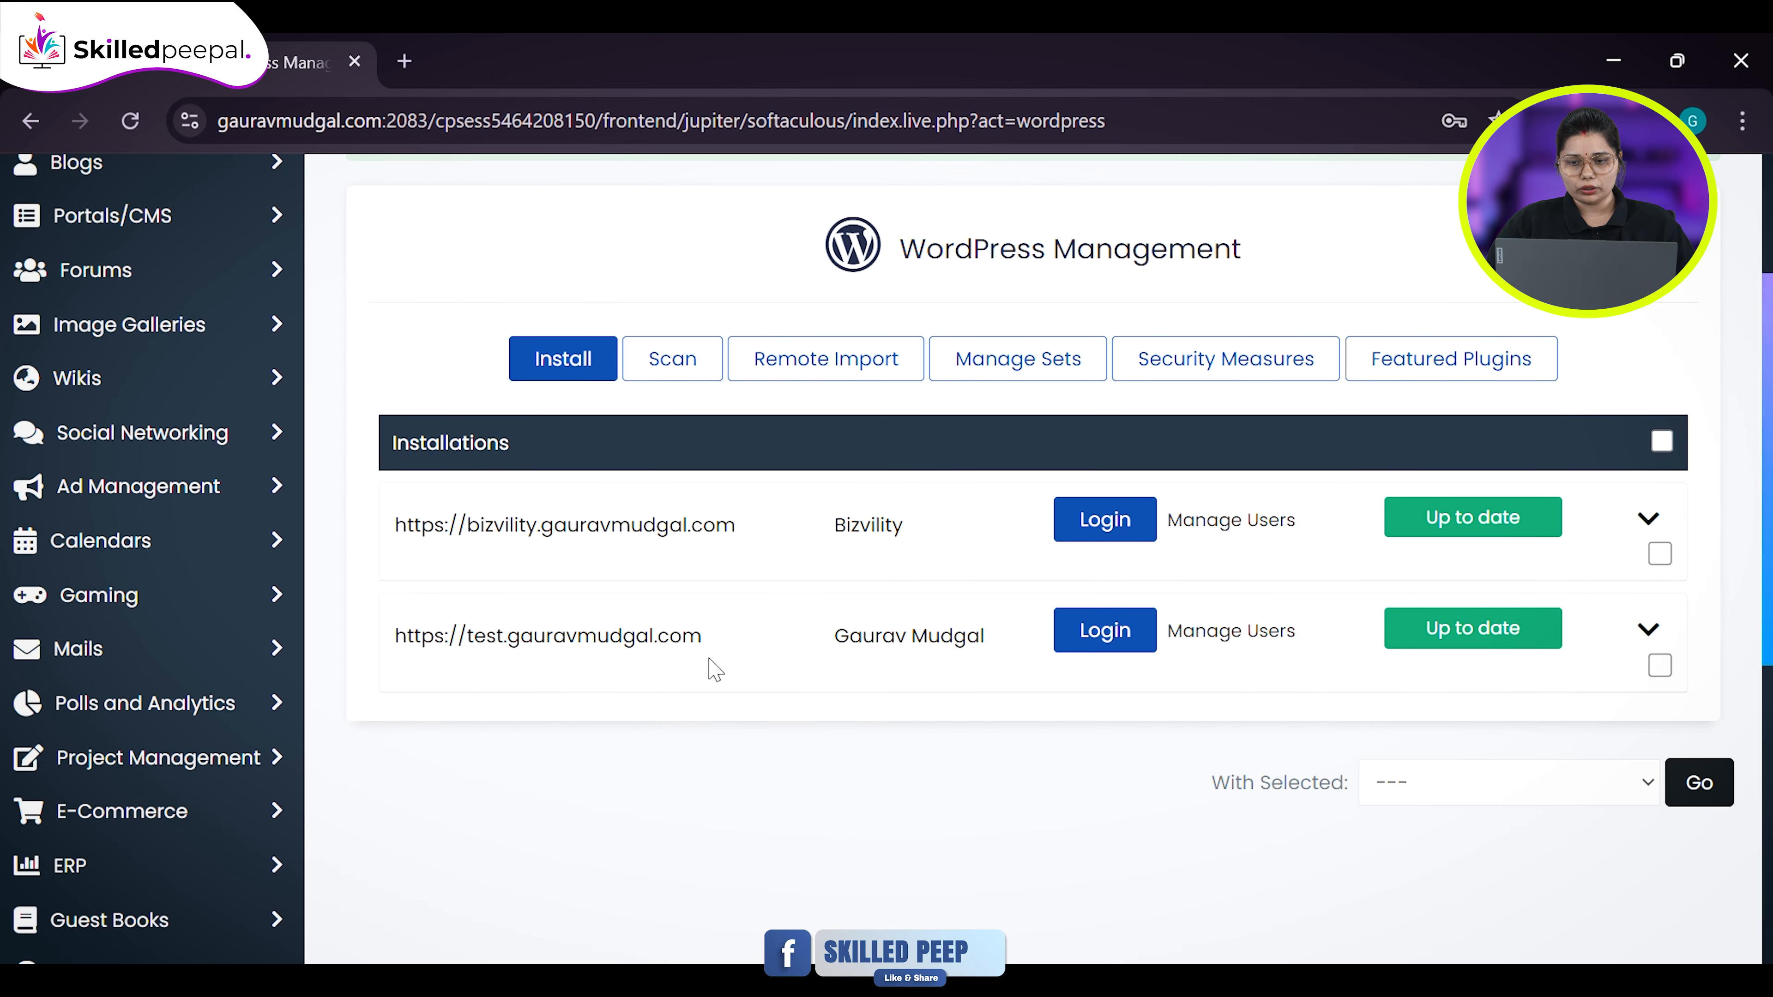
scroll(782, 633, up, 1)
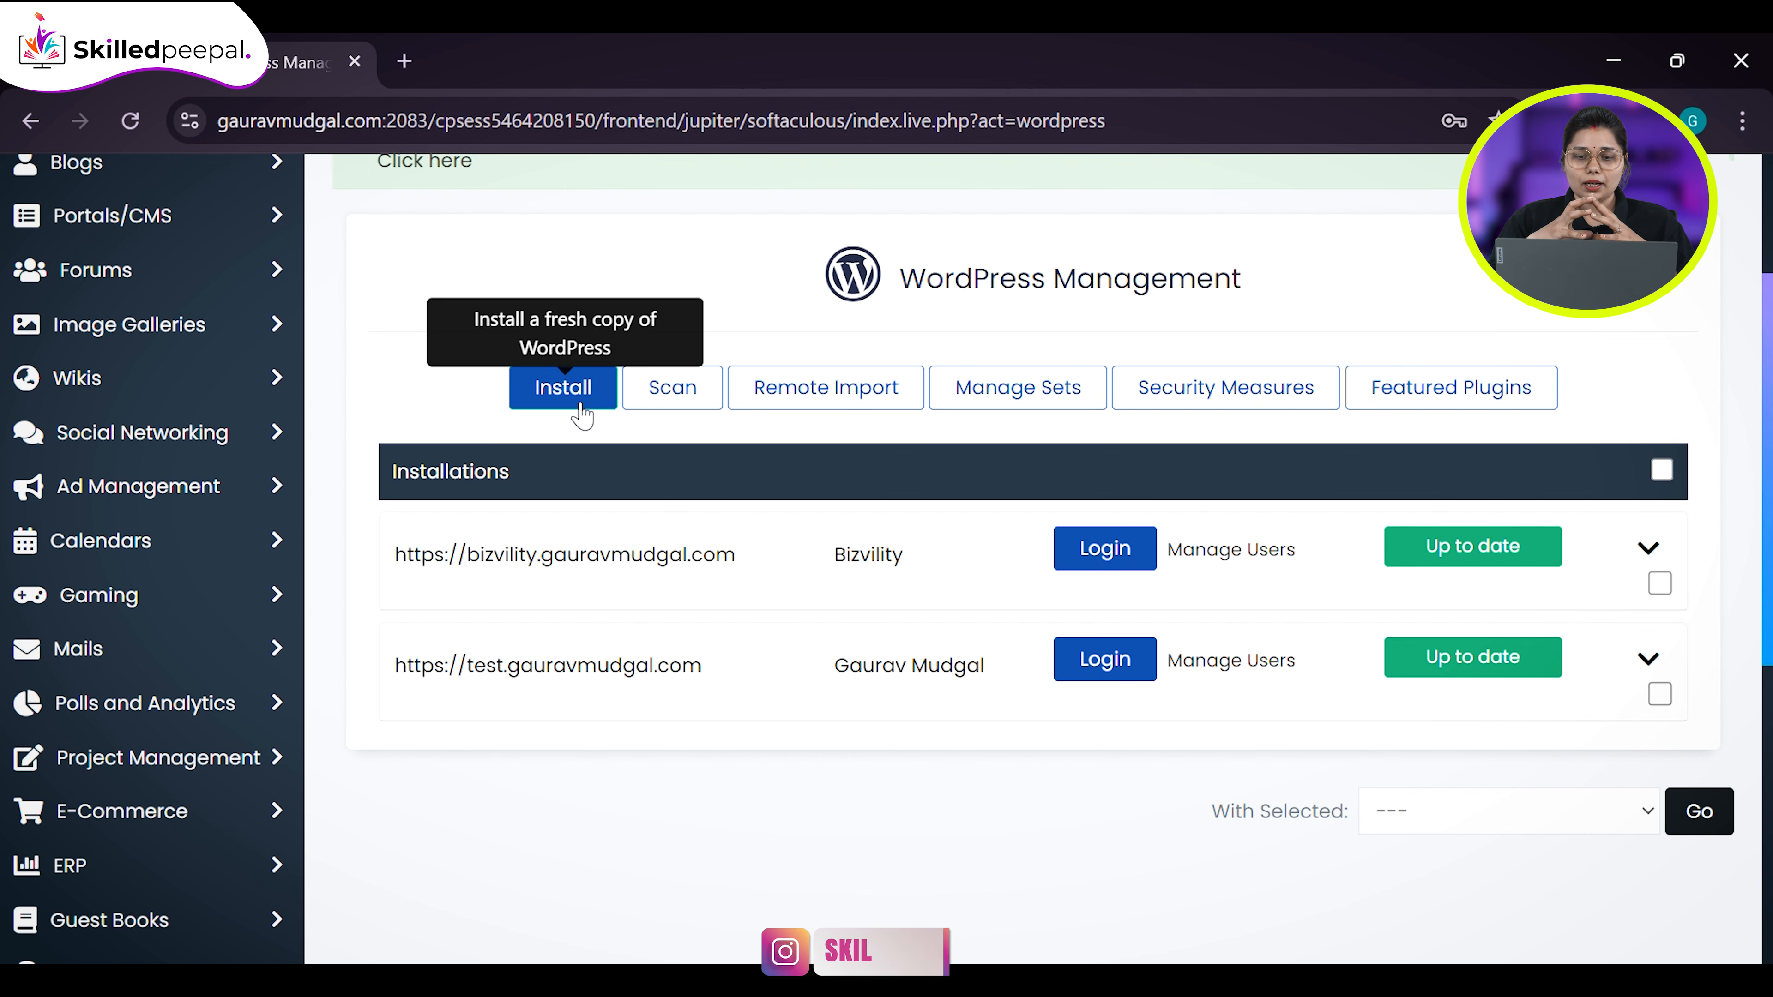
scroll(578, 414, down, 1)
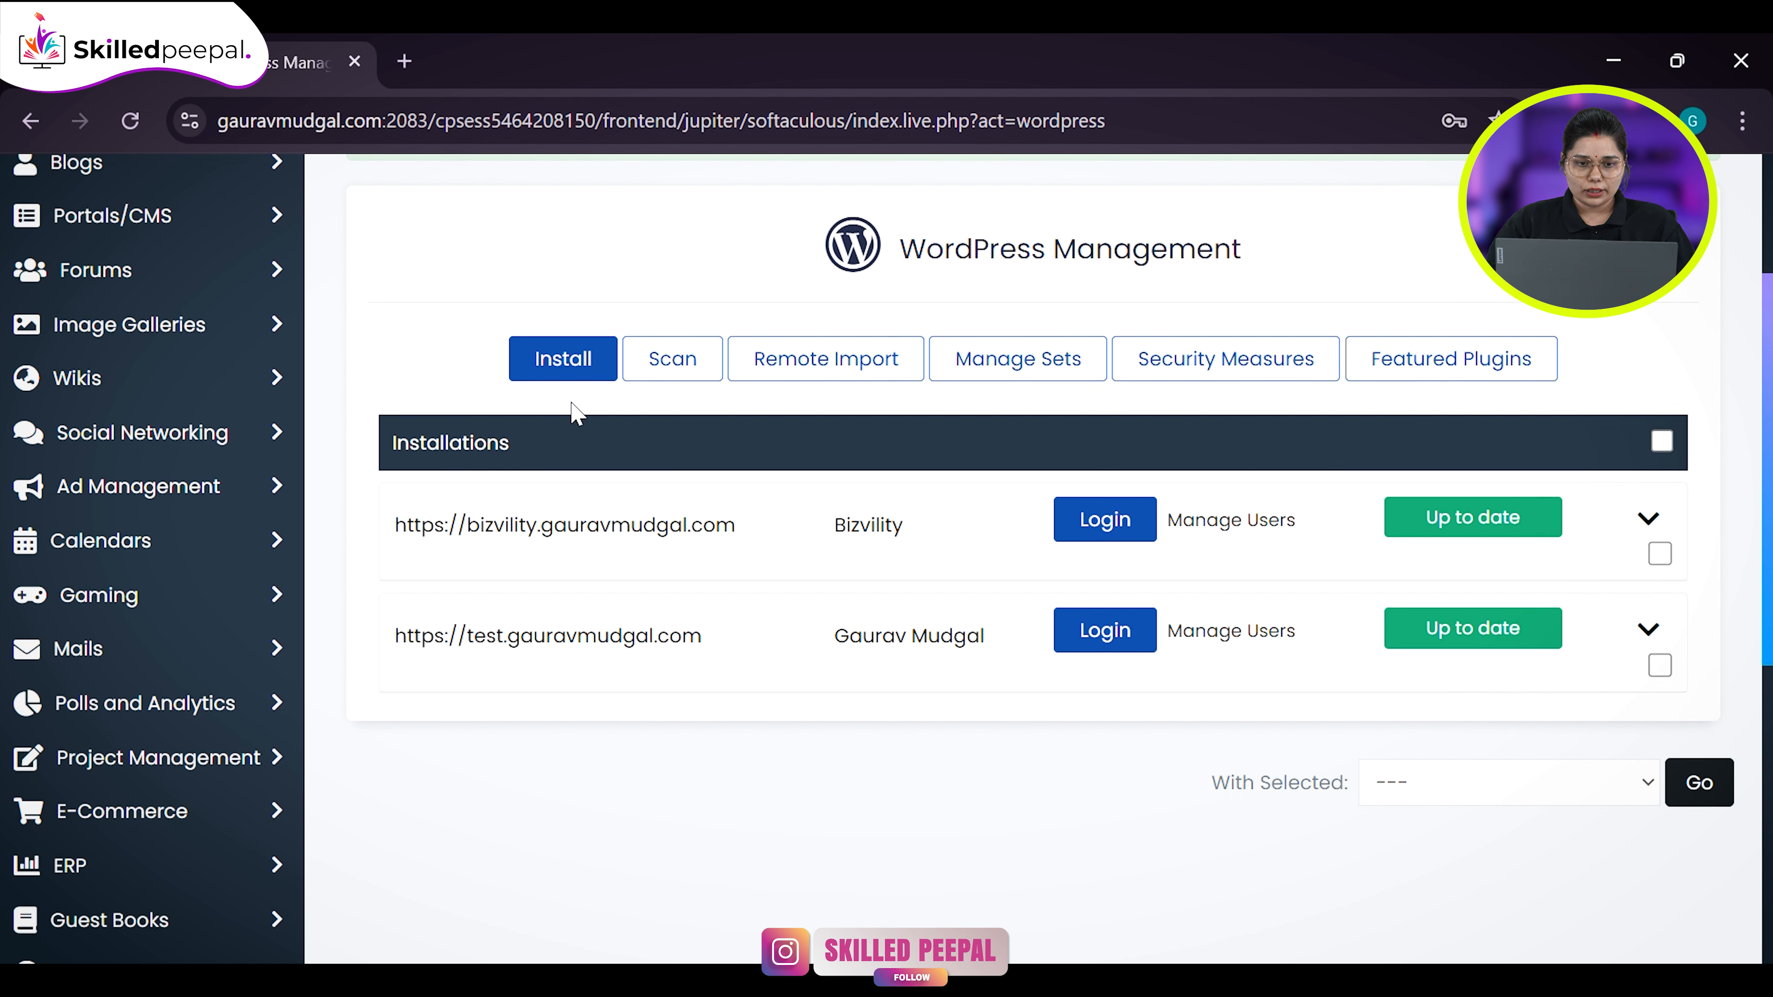
click(597, 357)
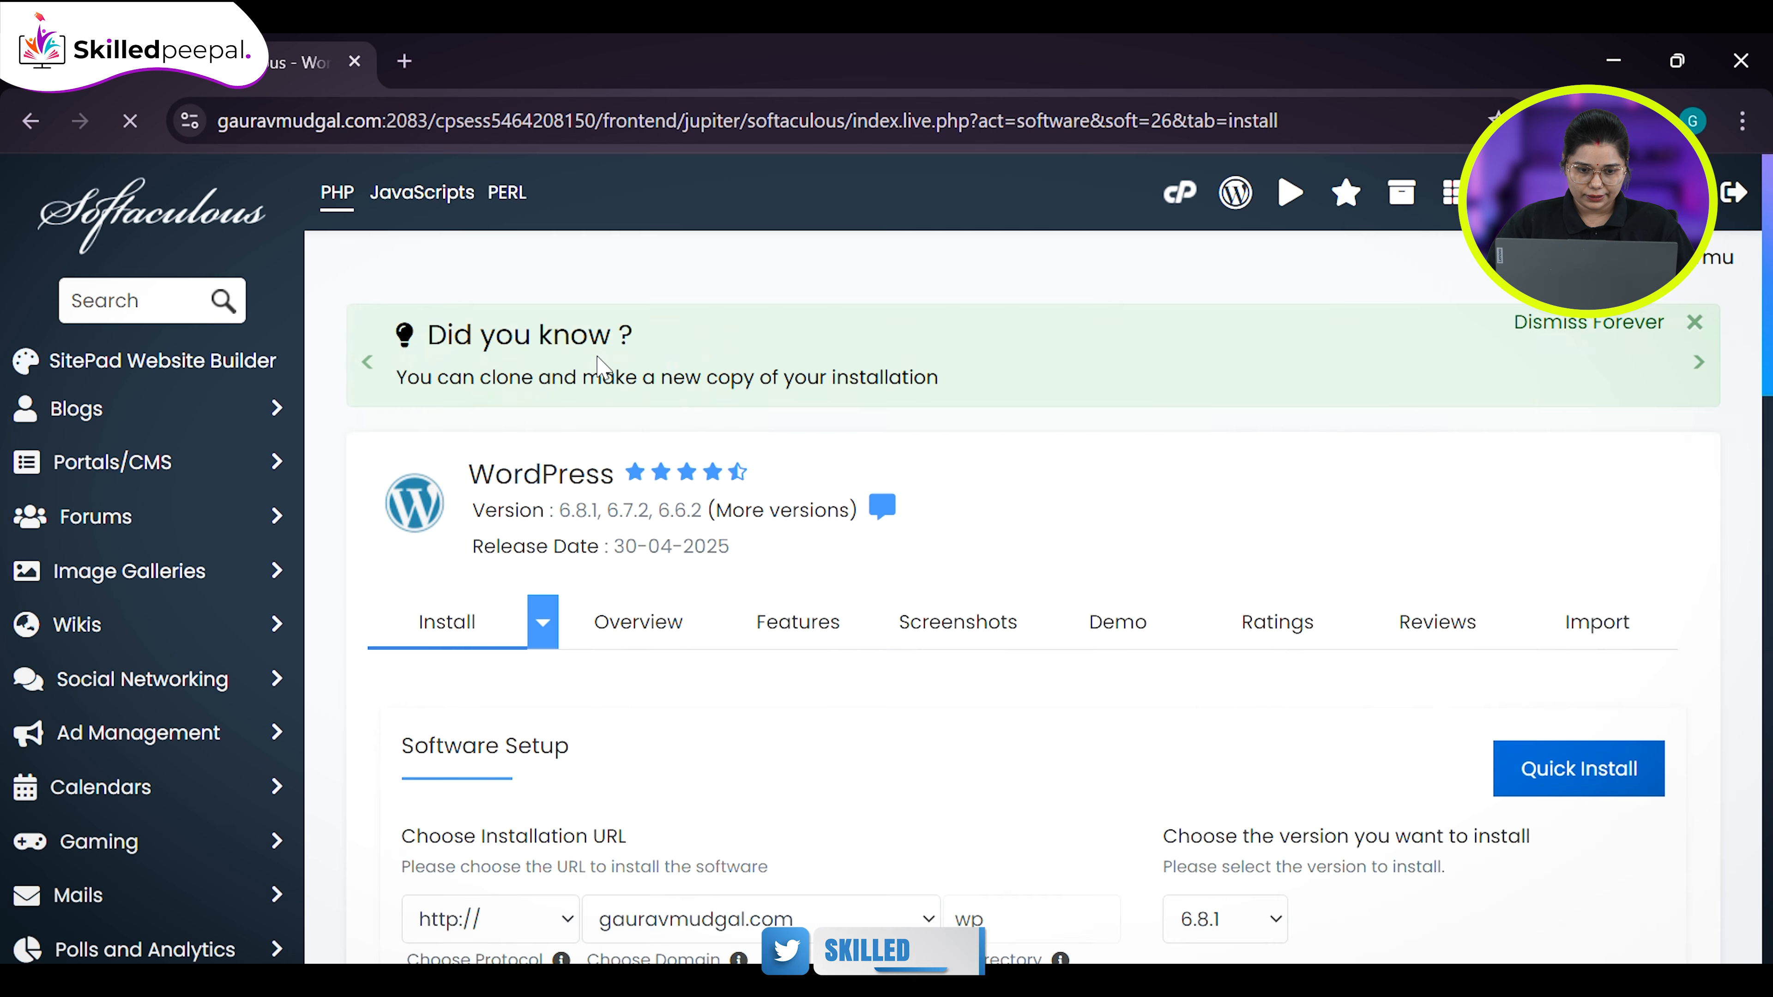
- Set the installation domain to the testsite2 subdomain and keep 6.8.1 as the WordPress version to install
scroll(768, 674, down, 5)
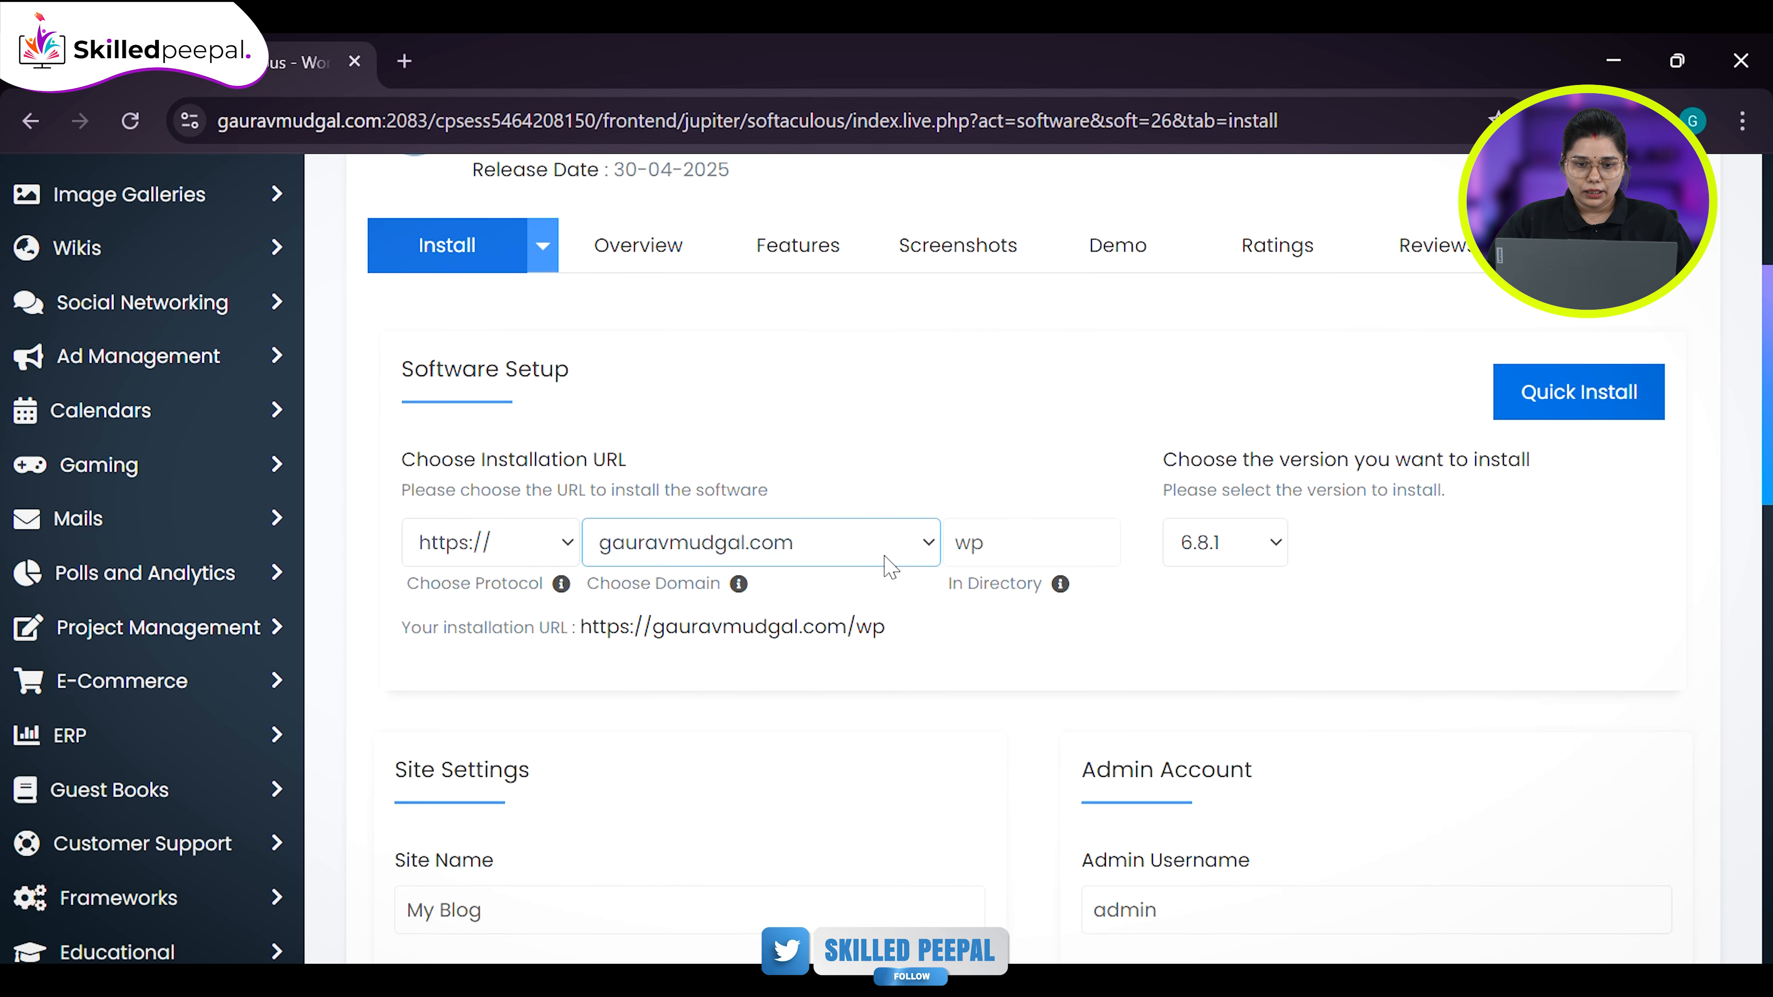
click(851, 537)
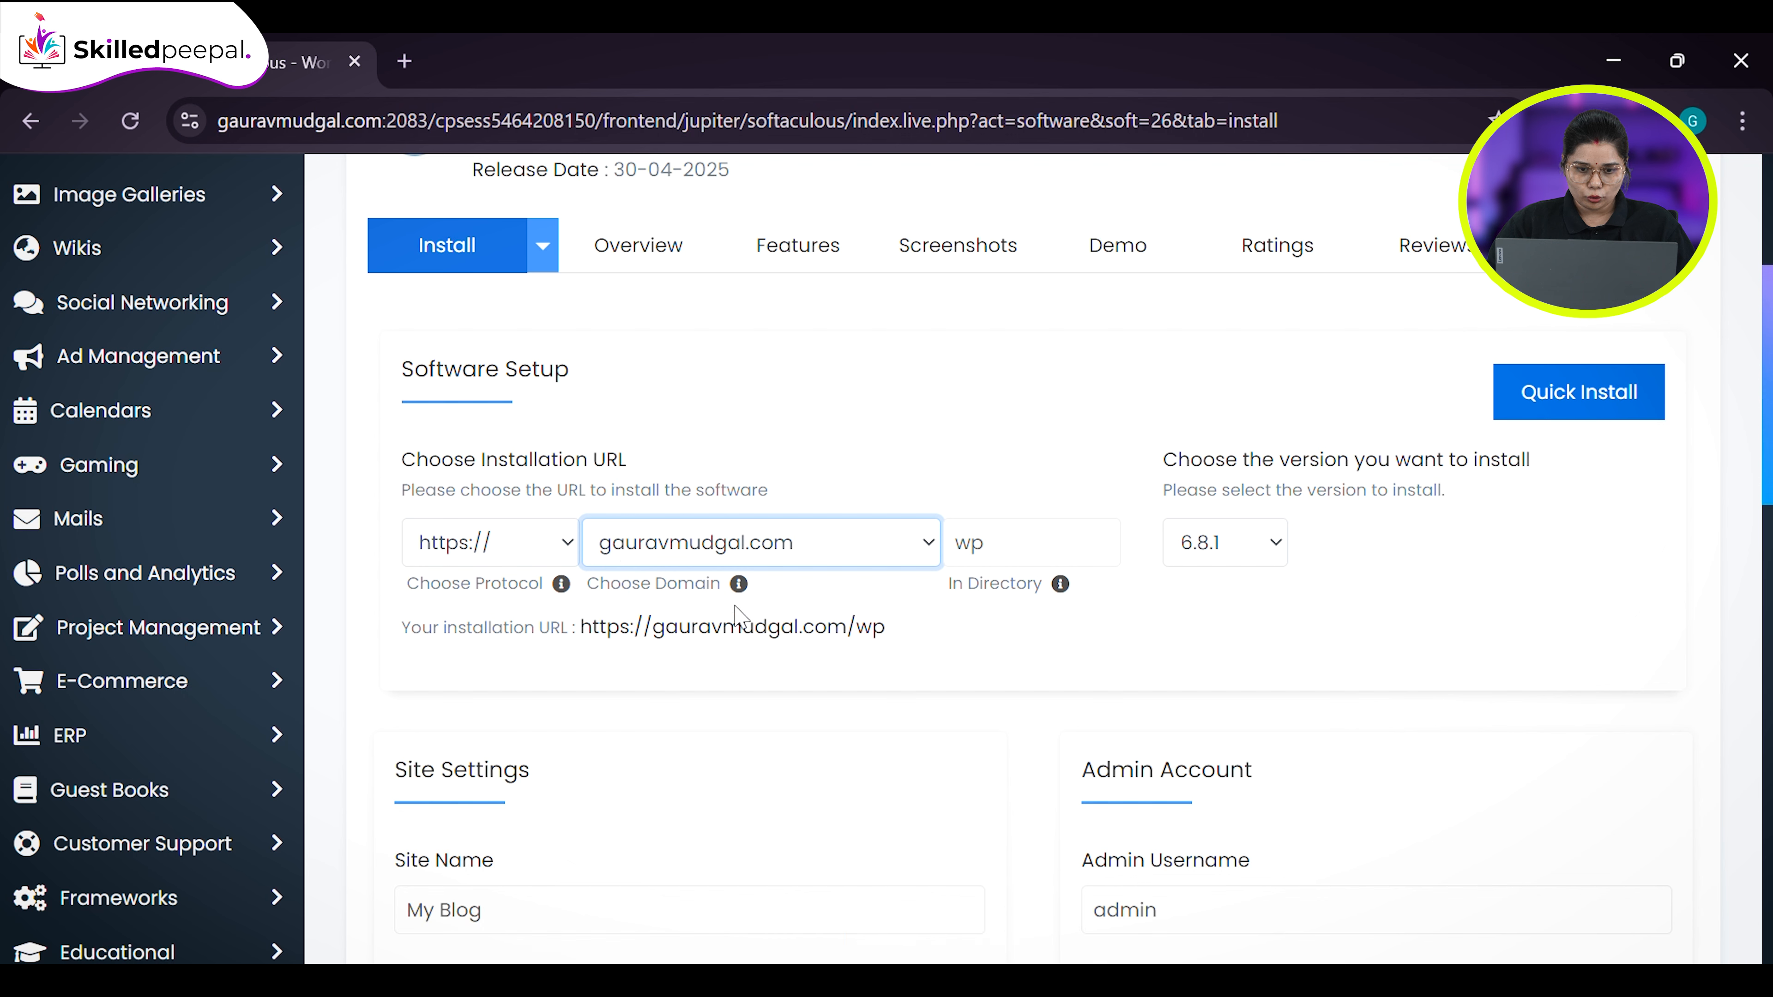
click(741, 894)
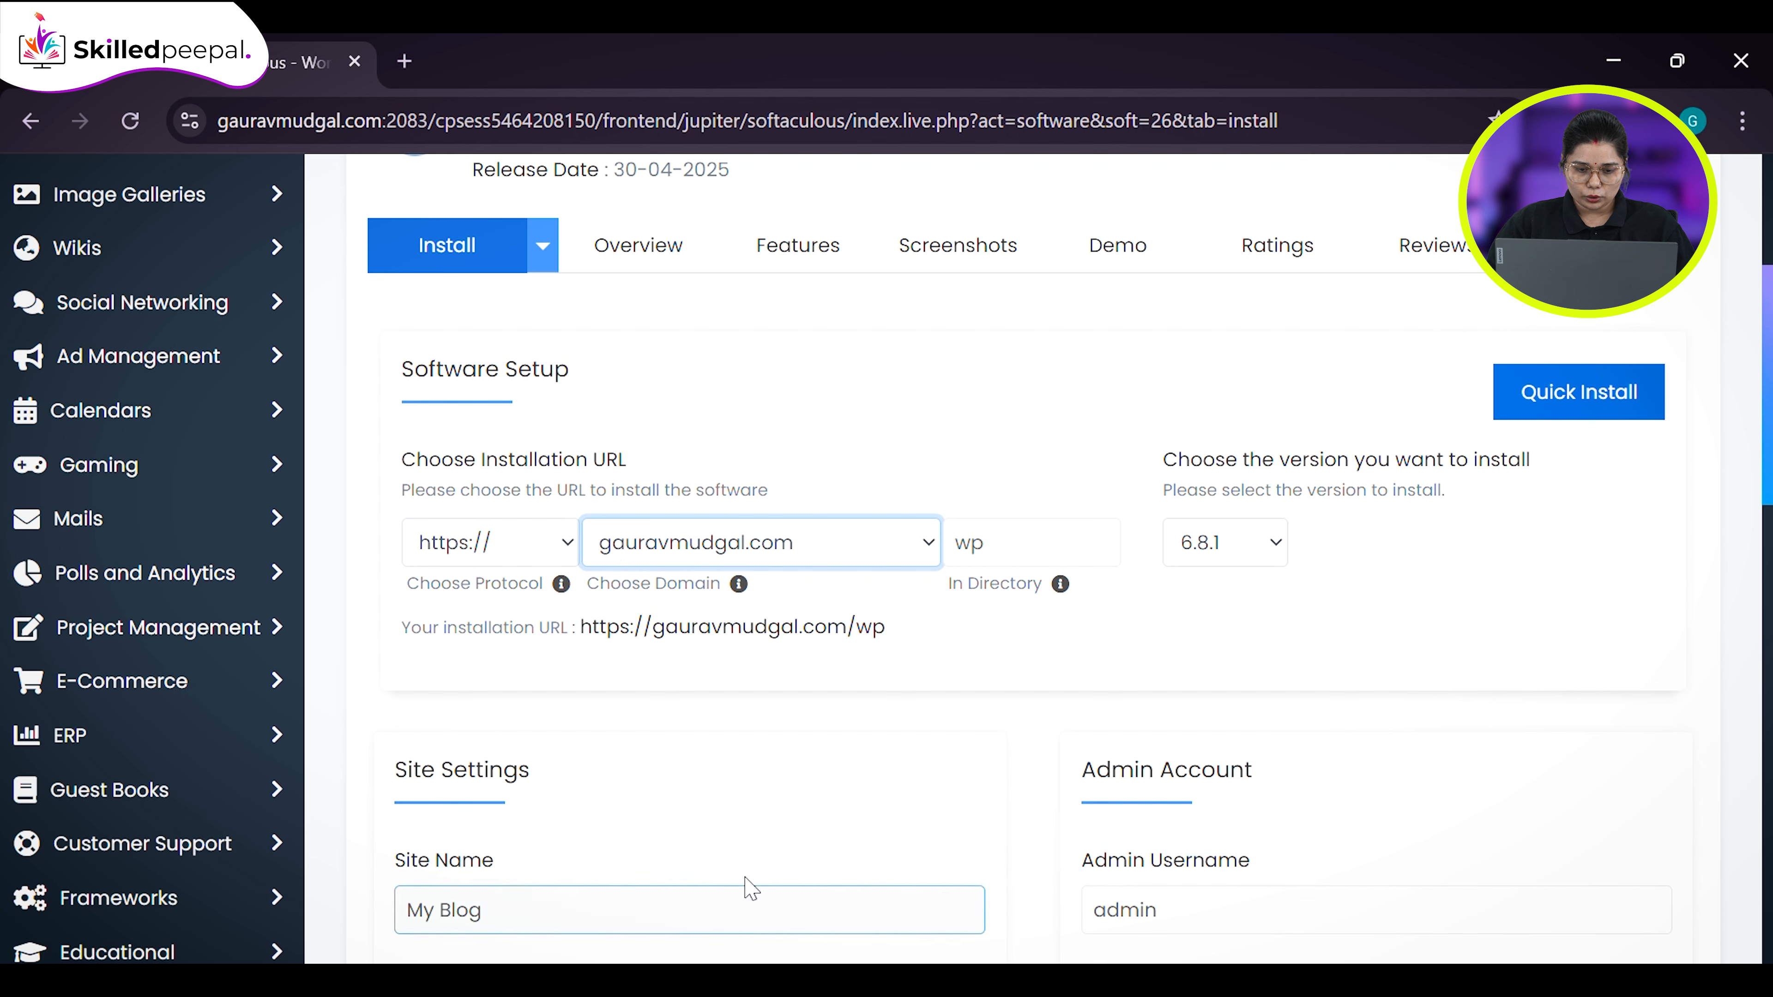
click(743, 782)
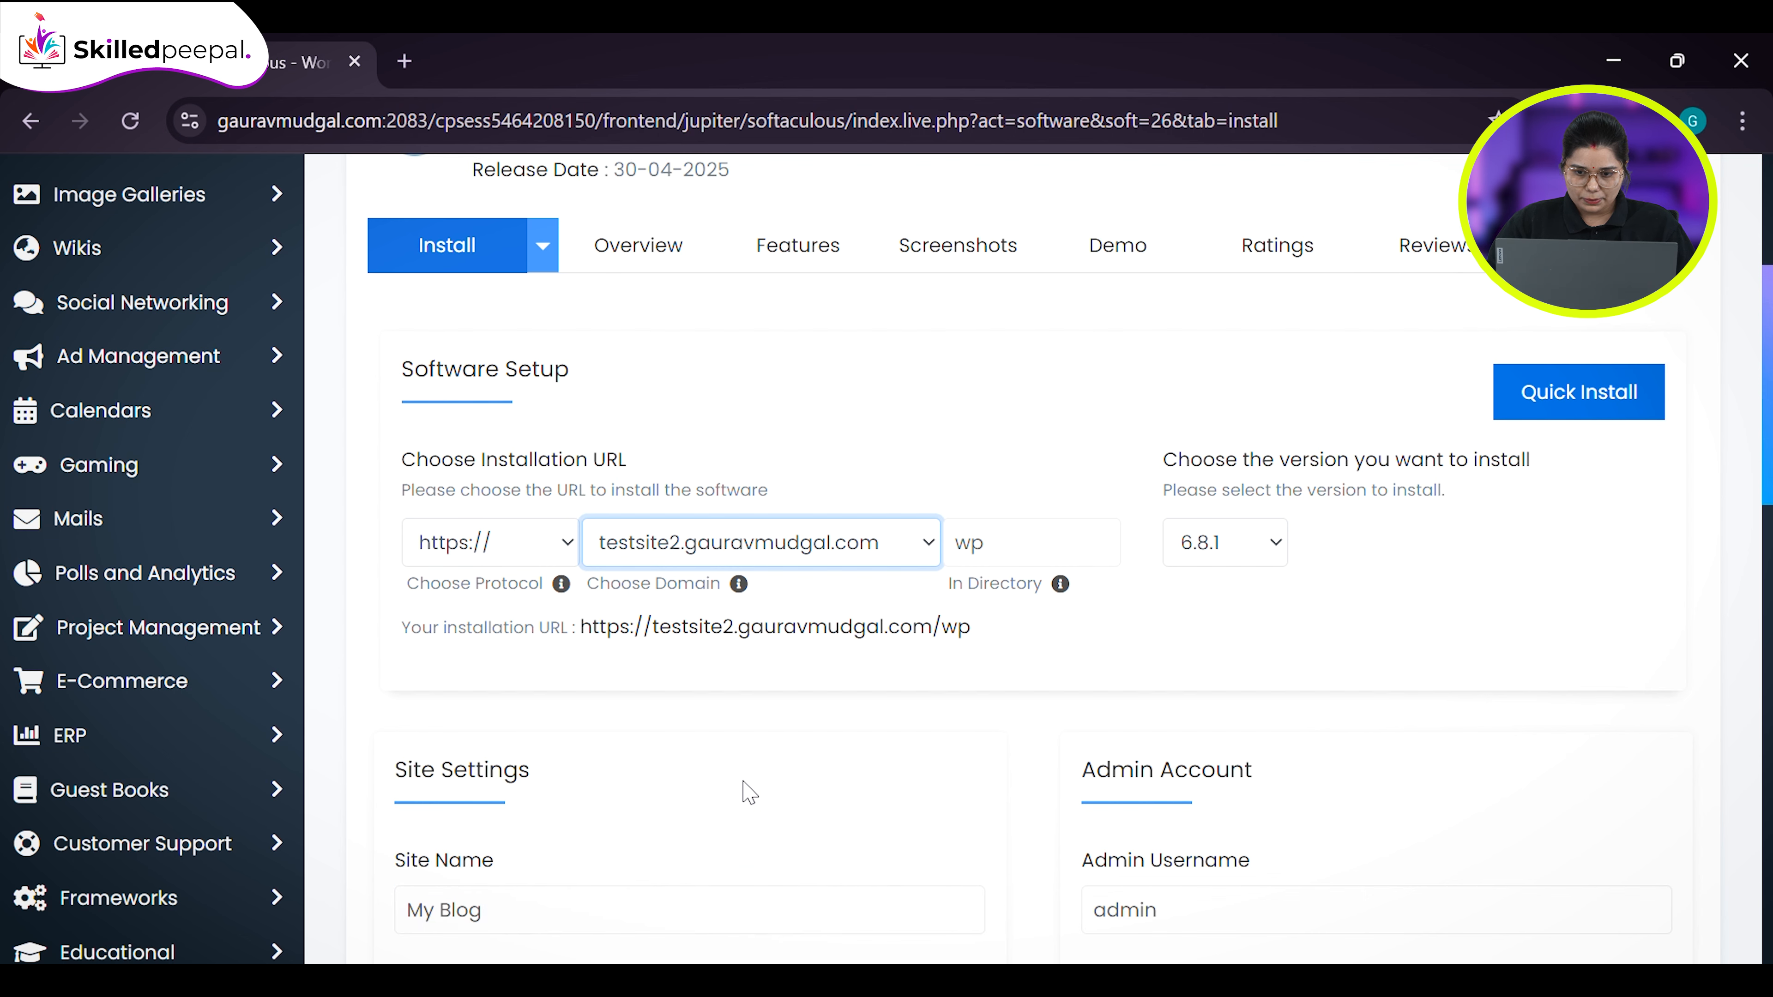
scroll(1101, 660, down, 3)
scroll(1096, 657, up, 3)
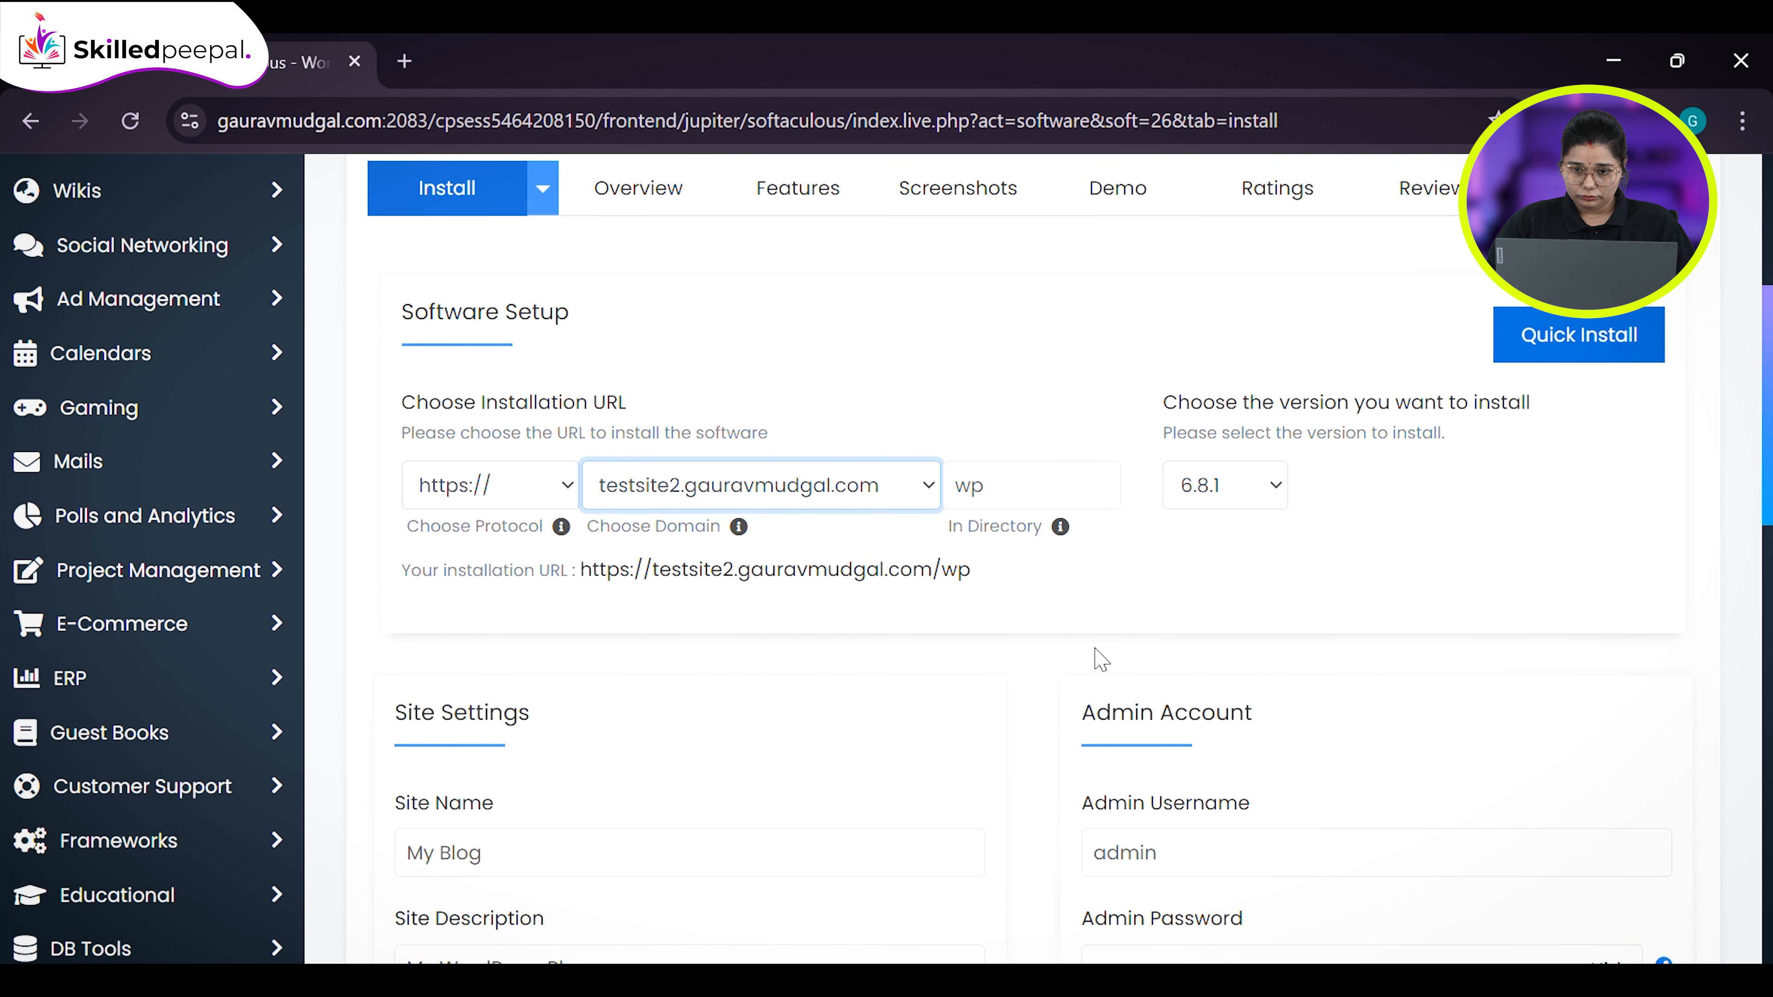
click(1266, 514)
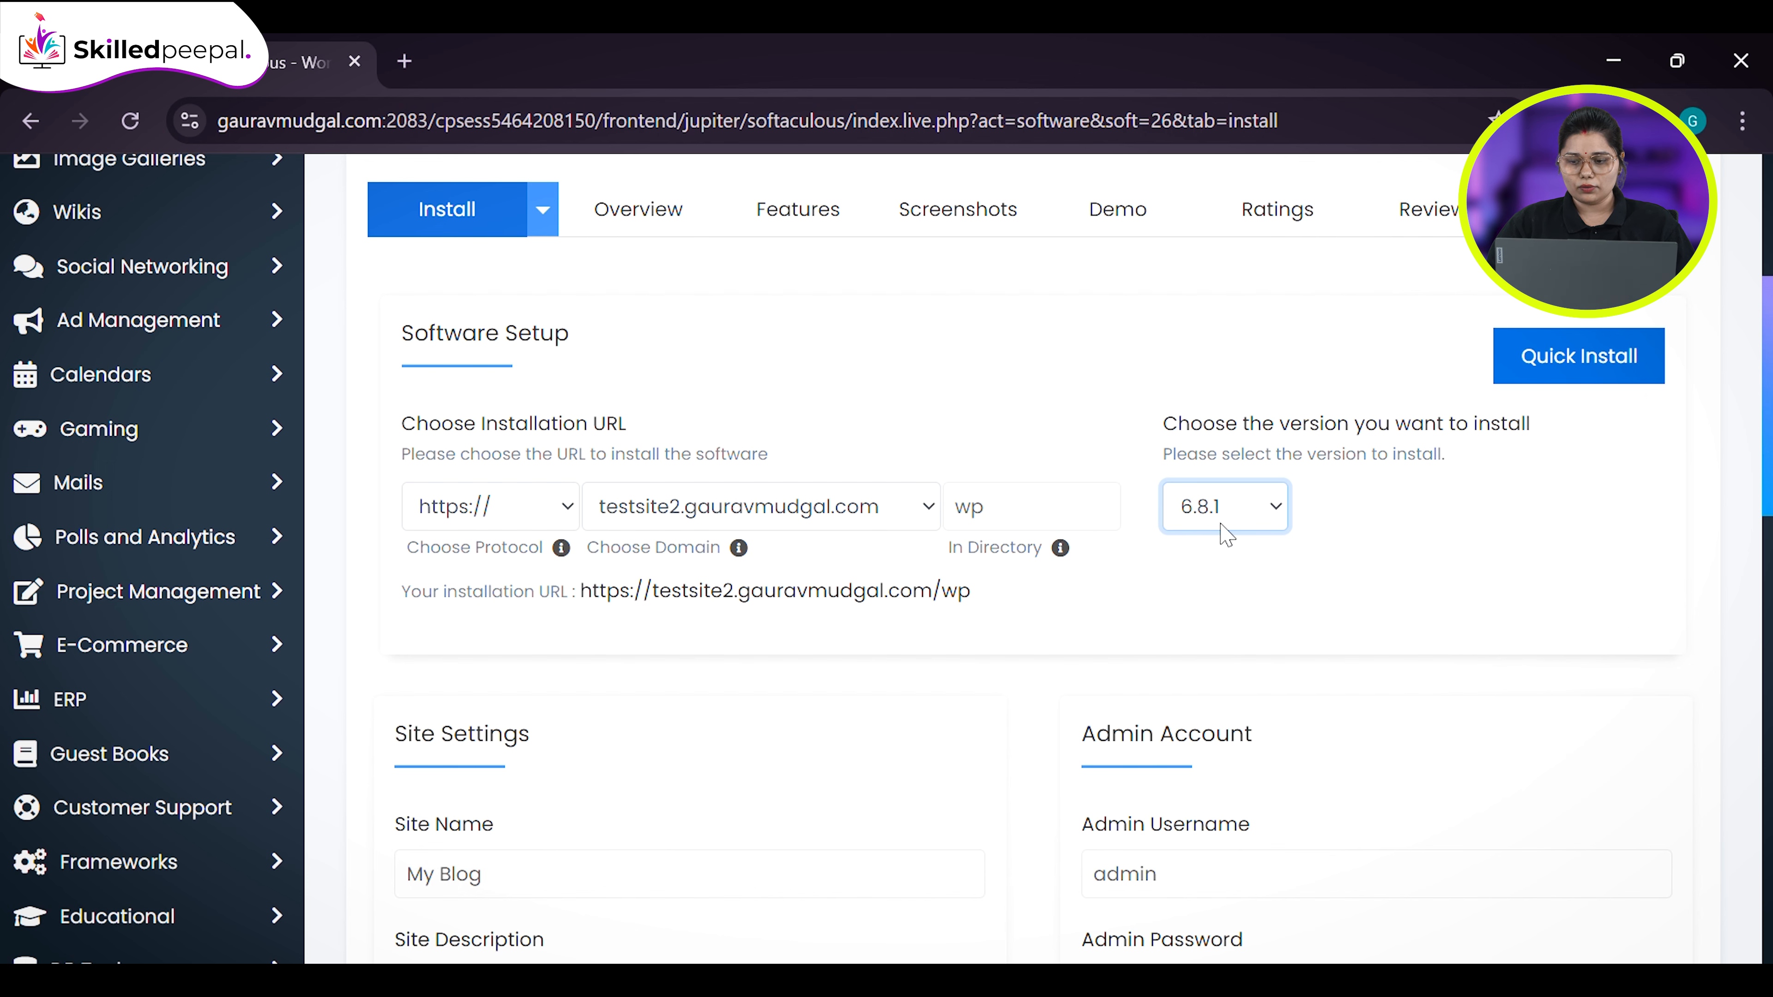
scroll(1038, 323, up, 1)
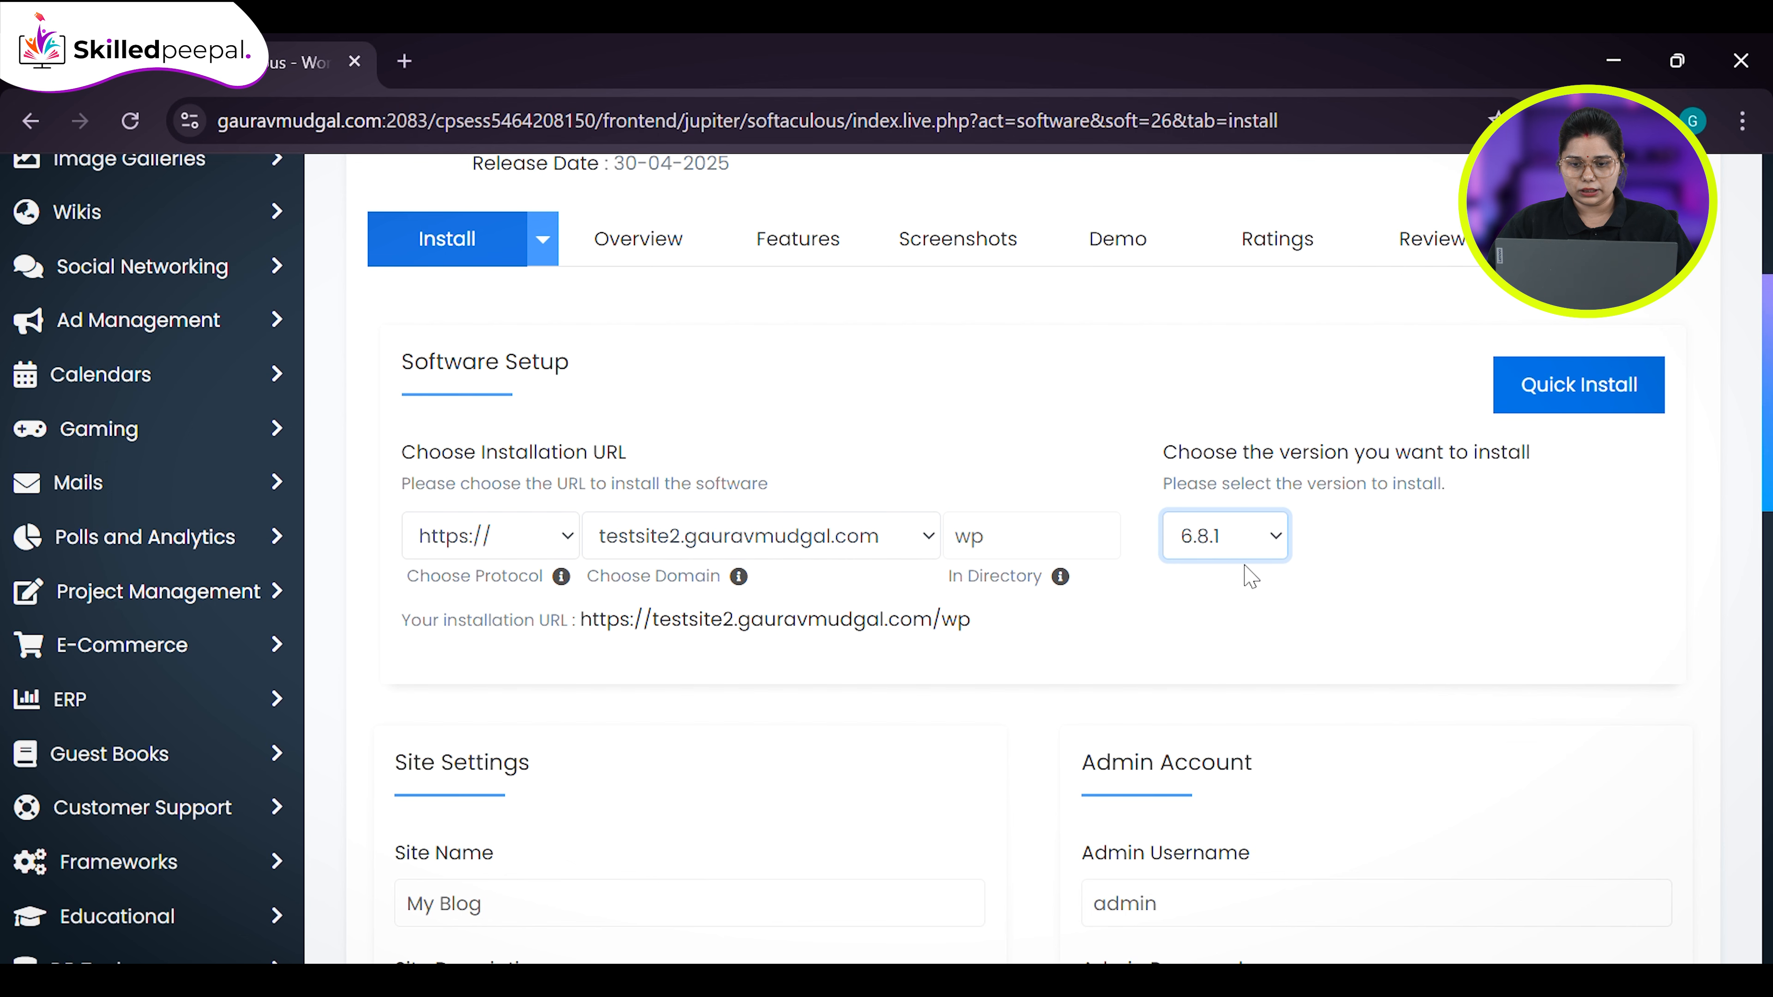
- Review the site name, site description and admin username fields along with the chosen installation URL
scroll(1247, 577, down, 5)
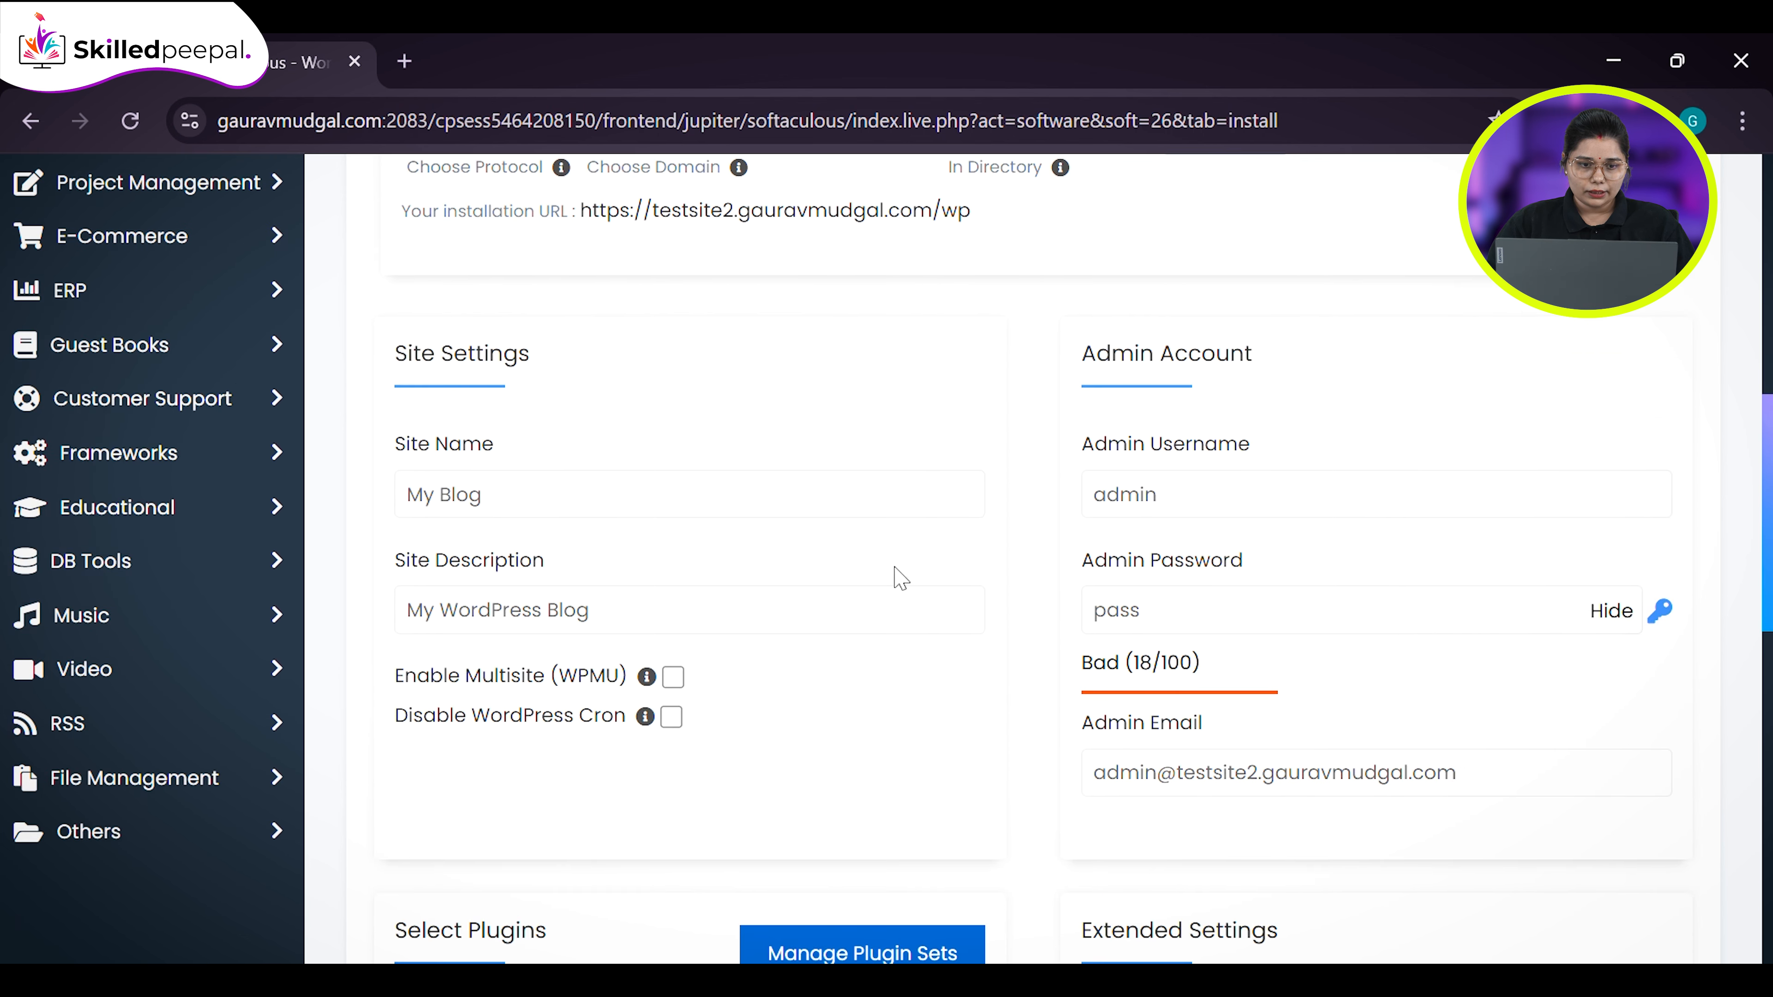
click(526, 504)
click(529, 506)
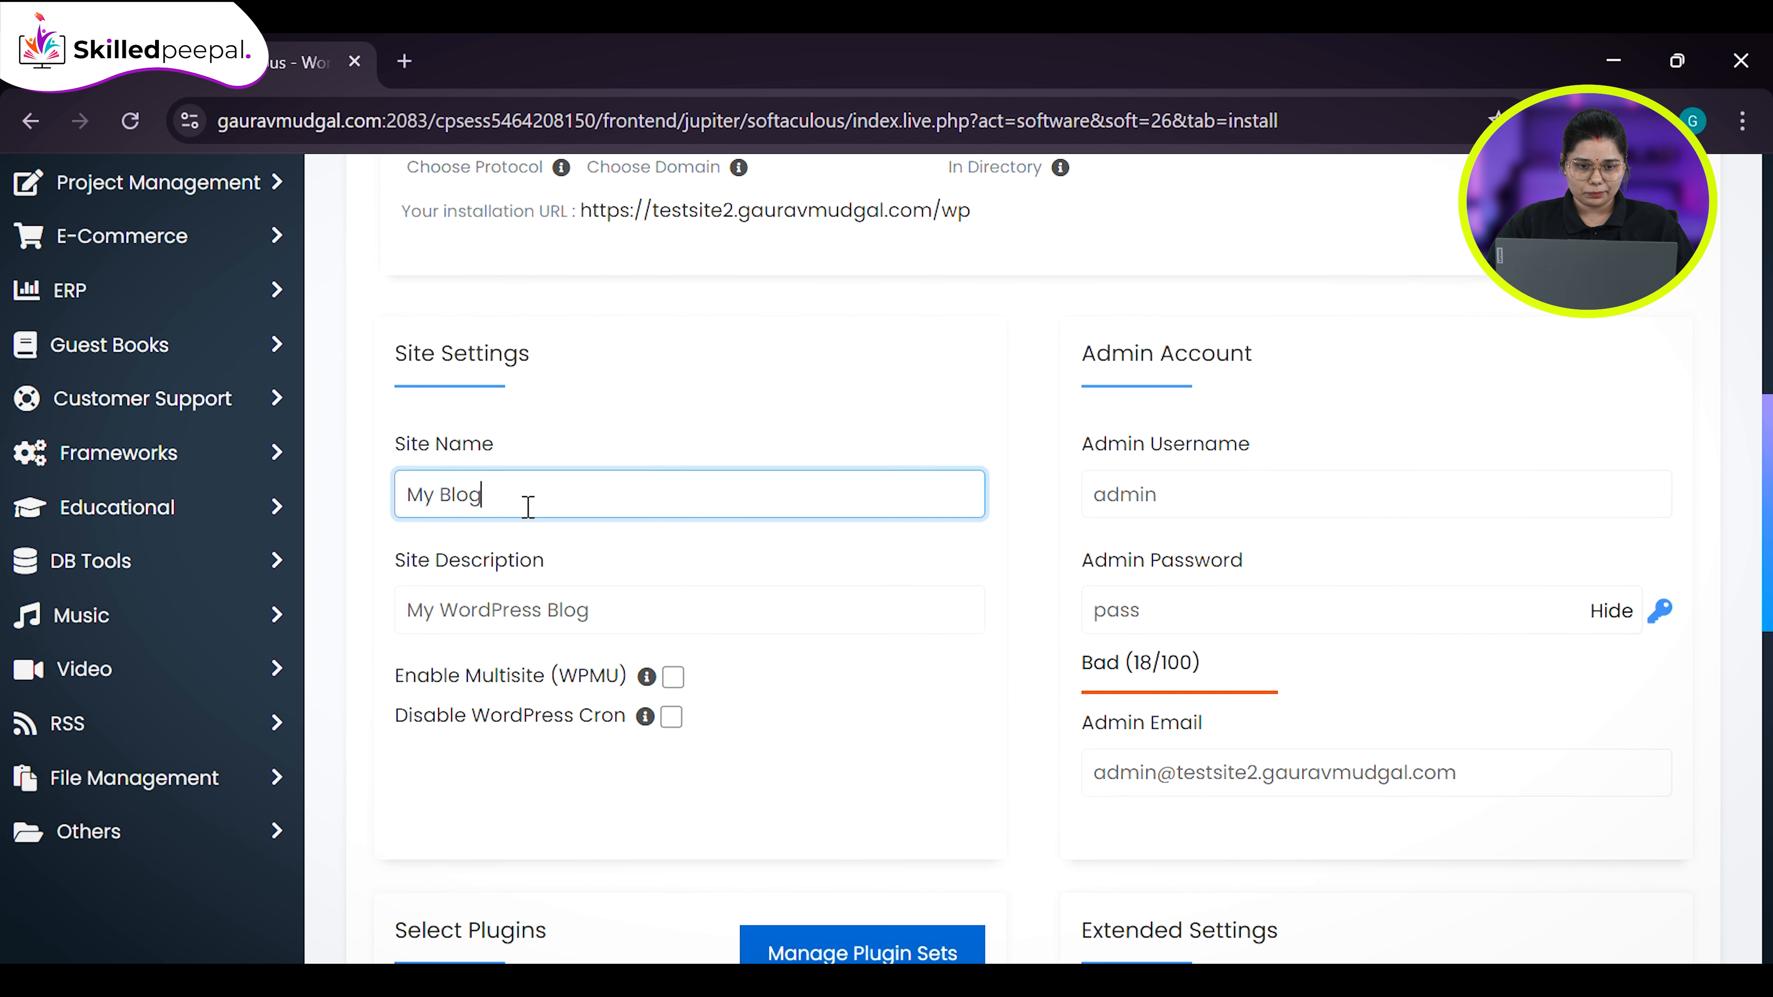
scroll(524, 504, down, 1)
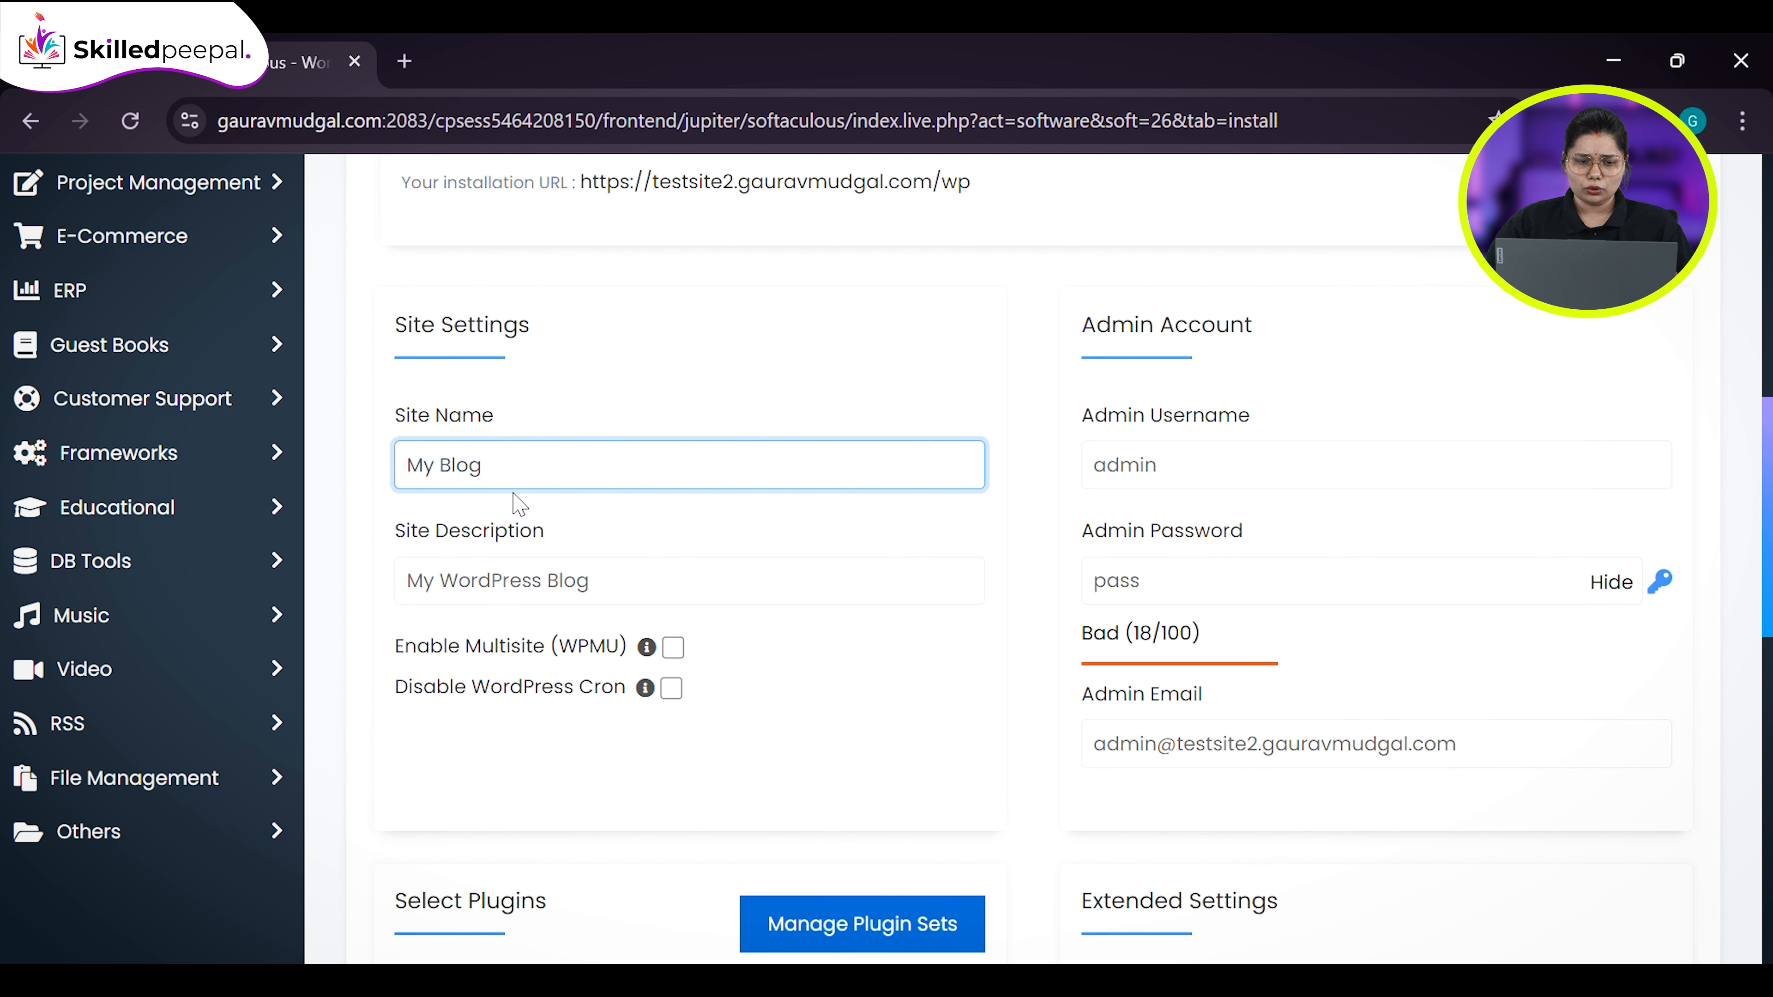
click(630, 591)
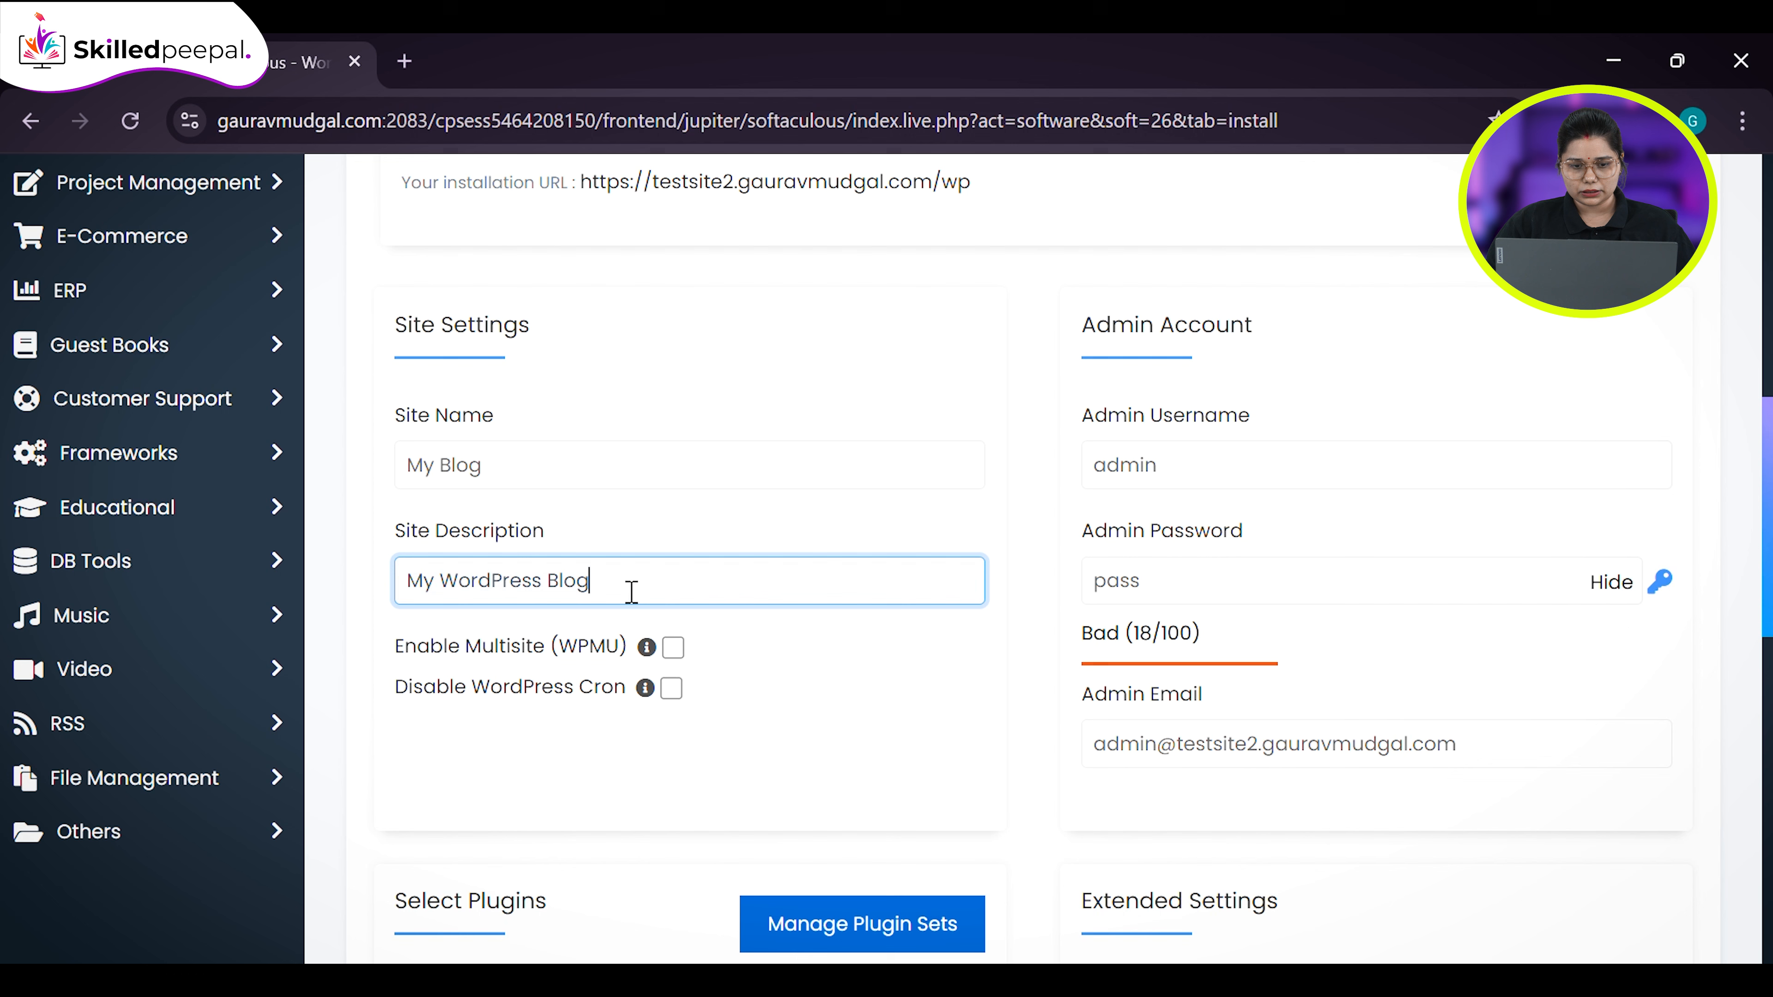
click(1262, 460)
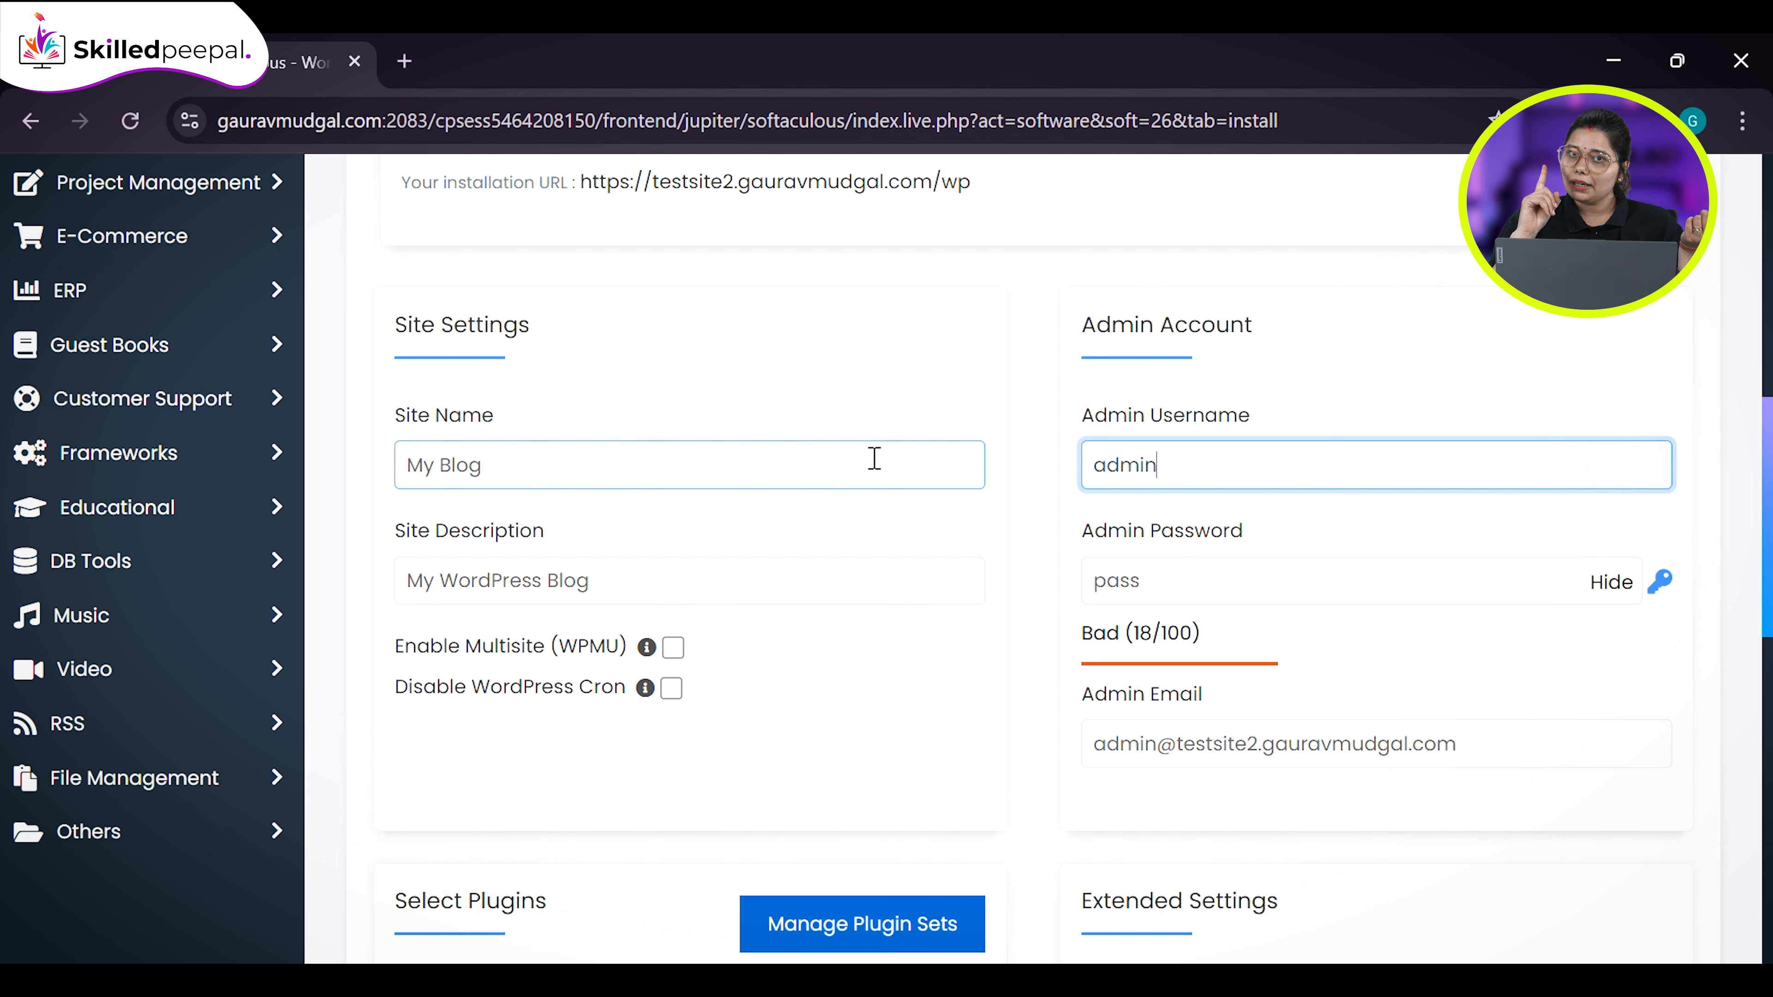
scroll(874, 459, up, 1)
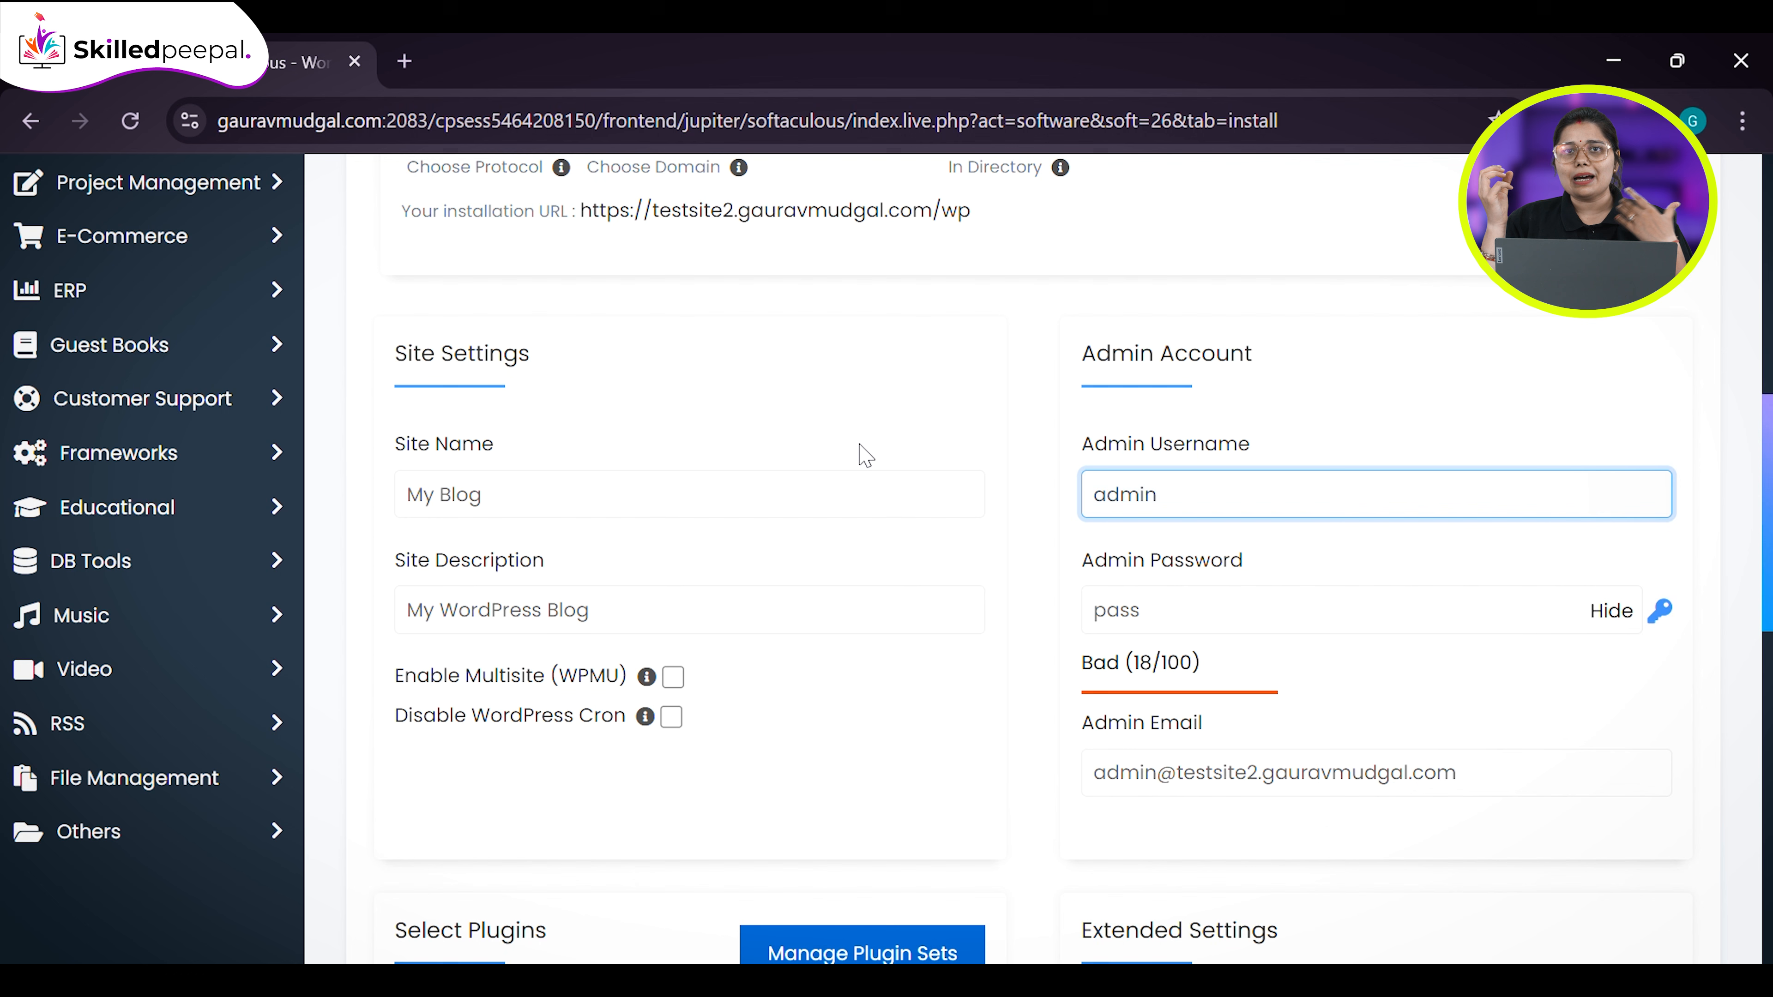
scroll(874, 459, down, 1)
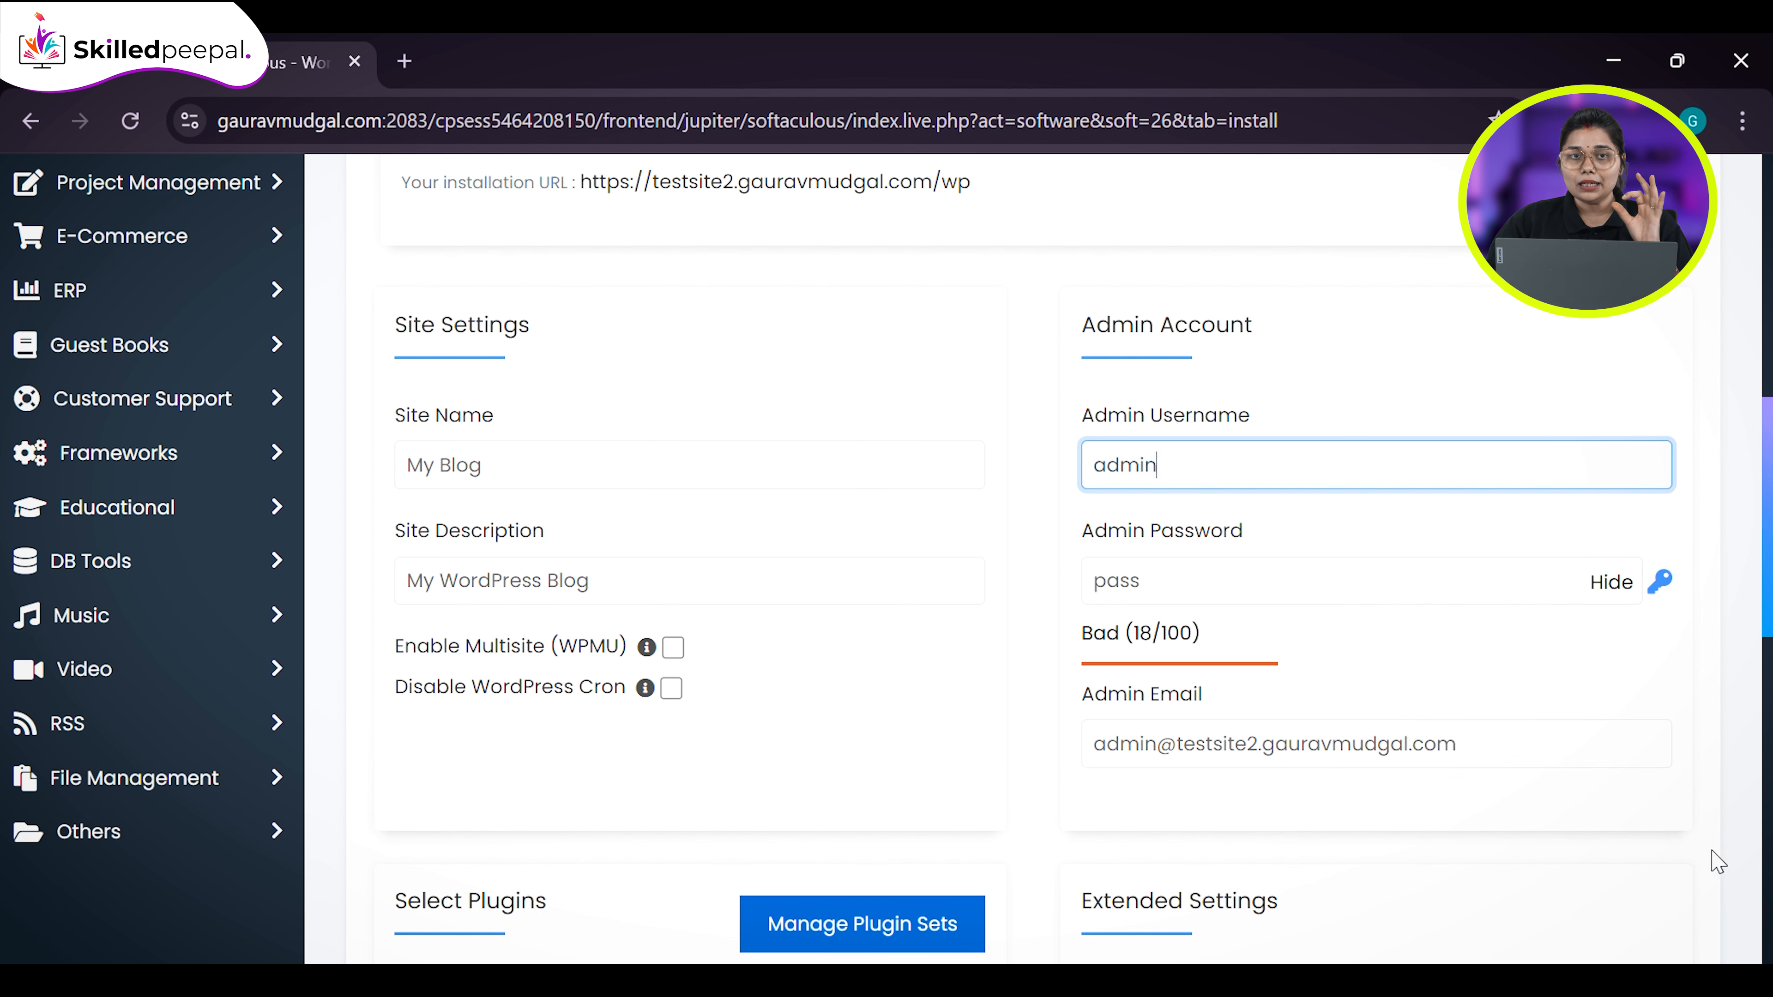
scroll(1742, 842, up, 10)
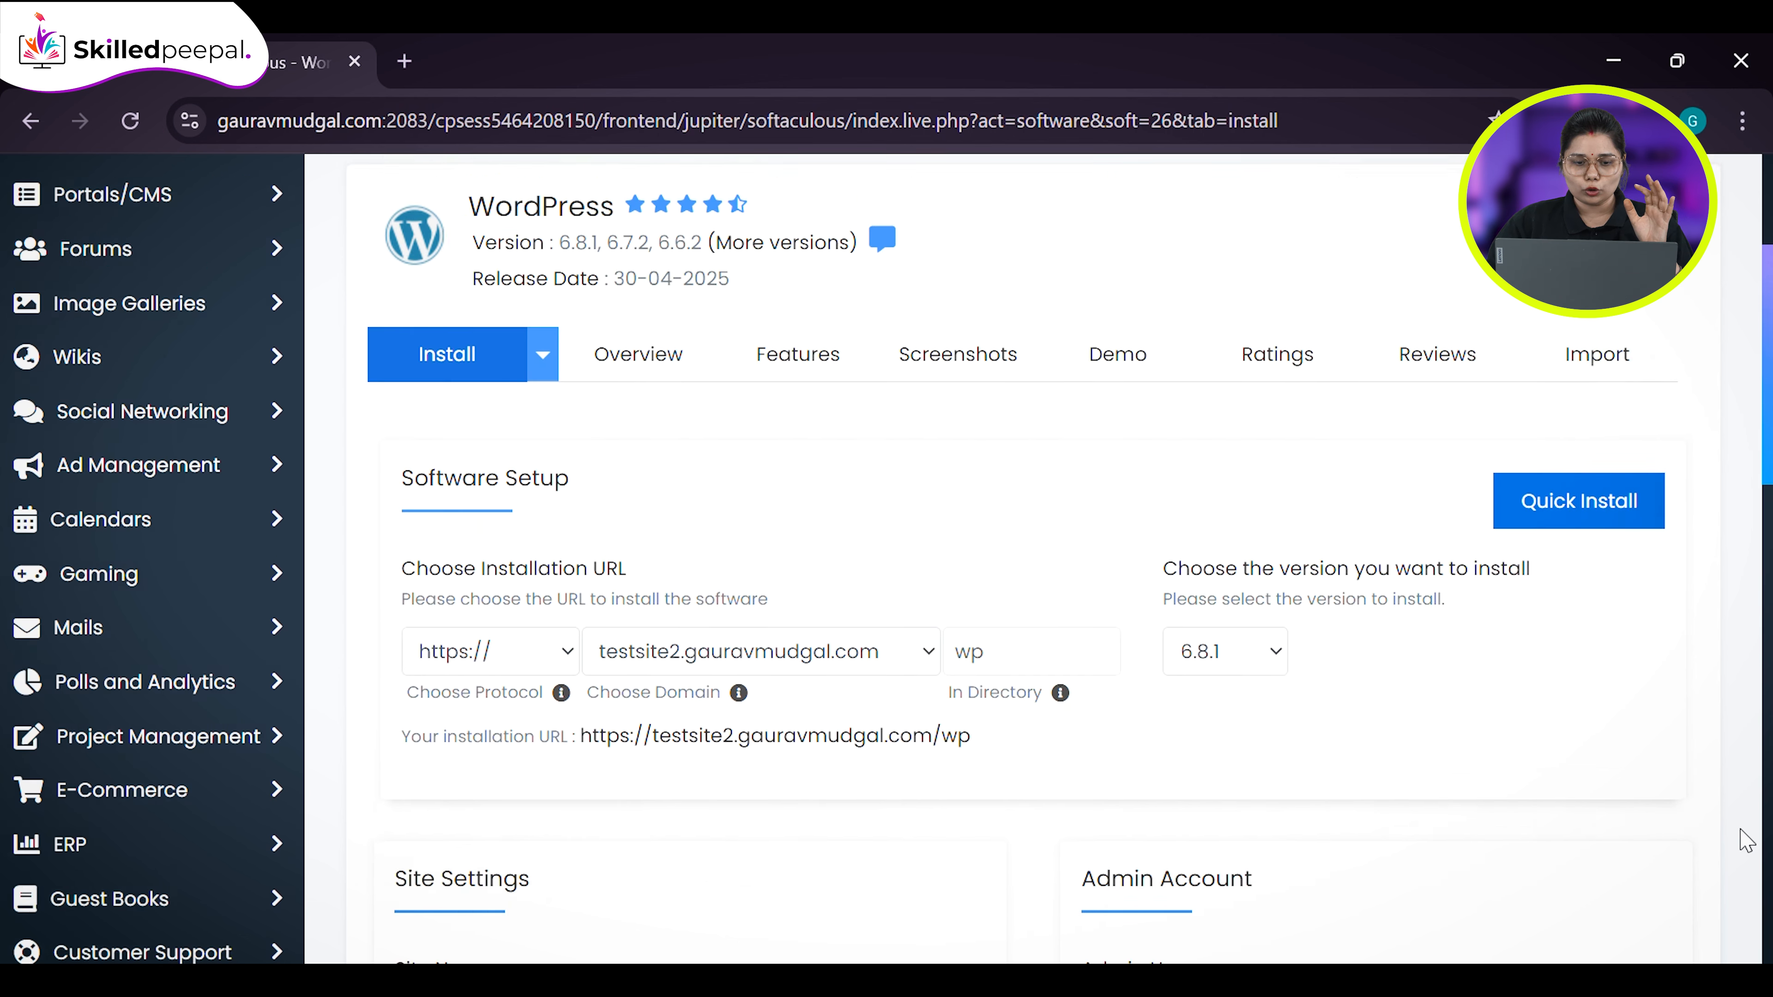
scroll(1728, 847, down, 4)
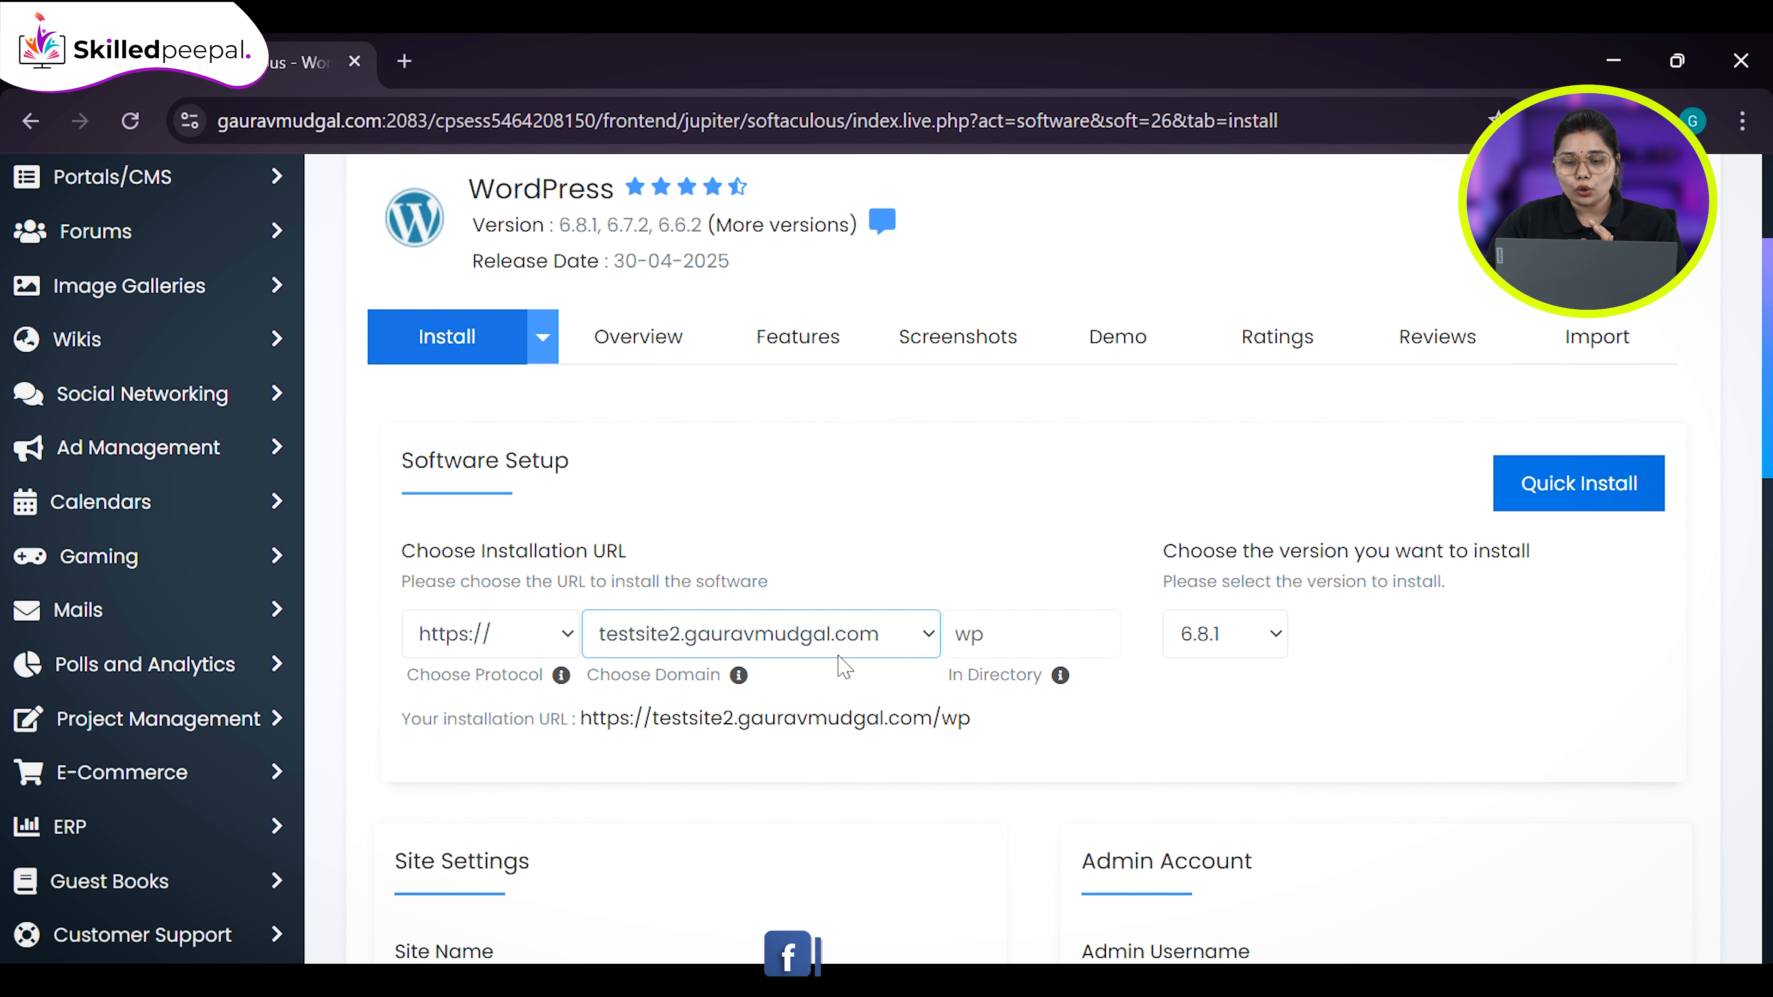
scroll(844, 667, down, 5)
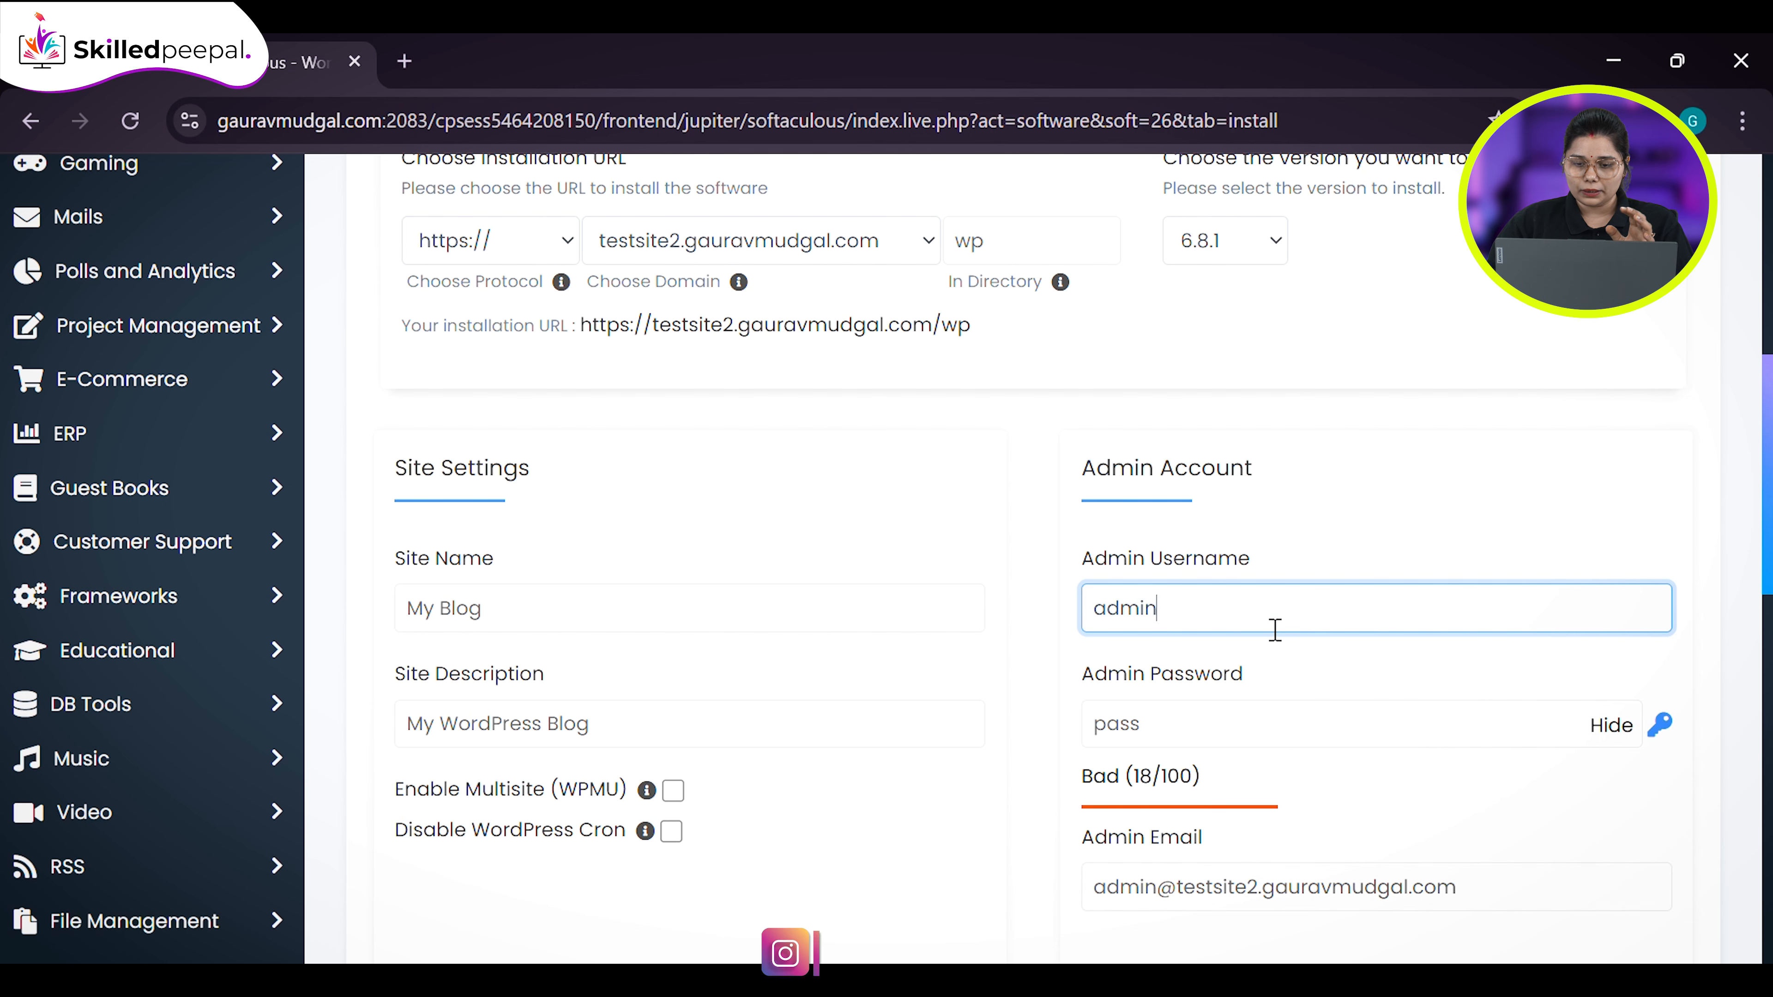
scroll(1275, 629, down, 3)
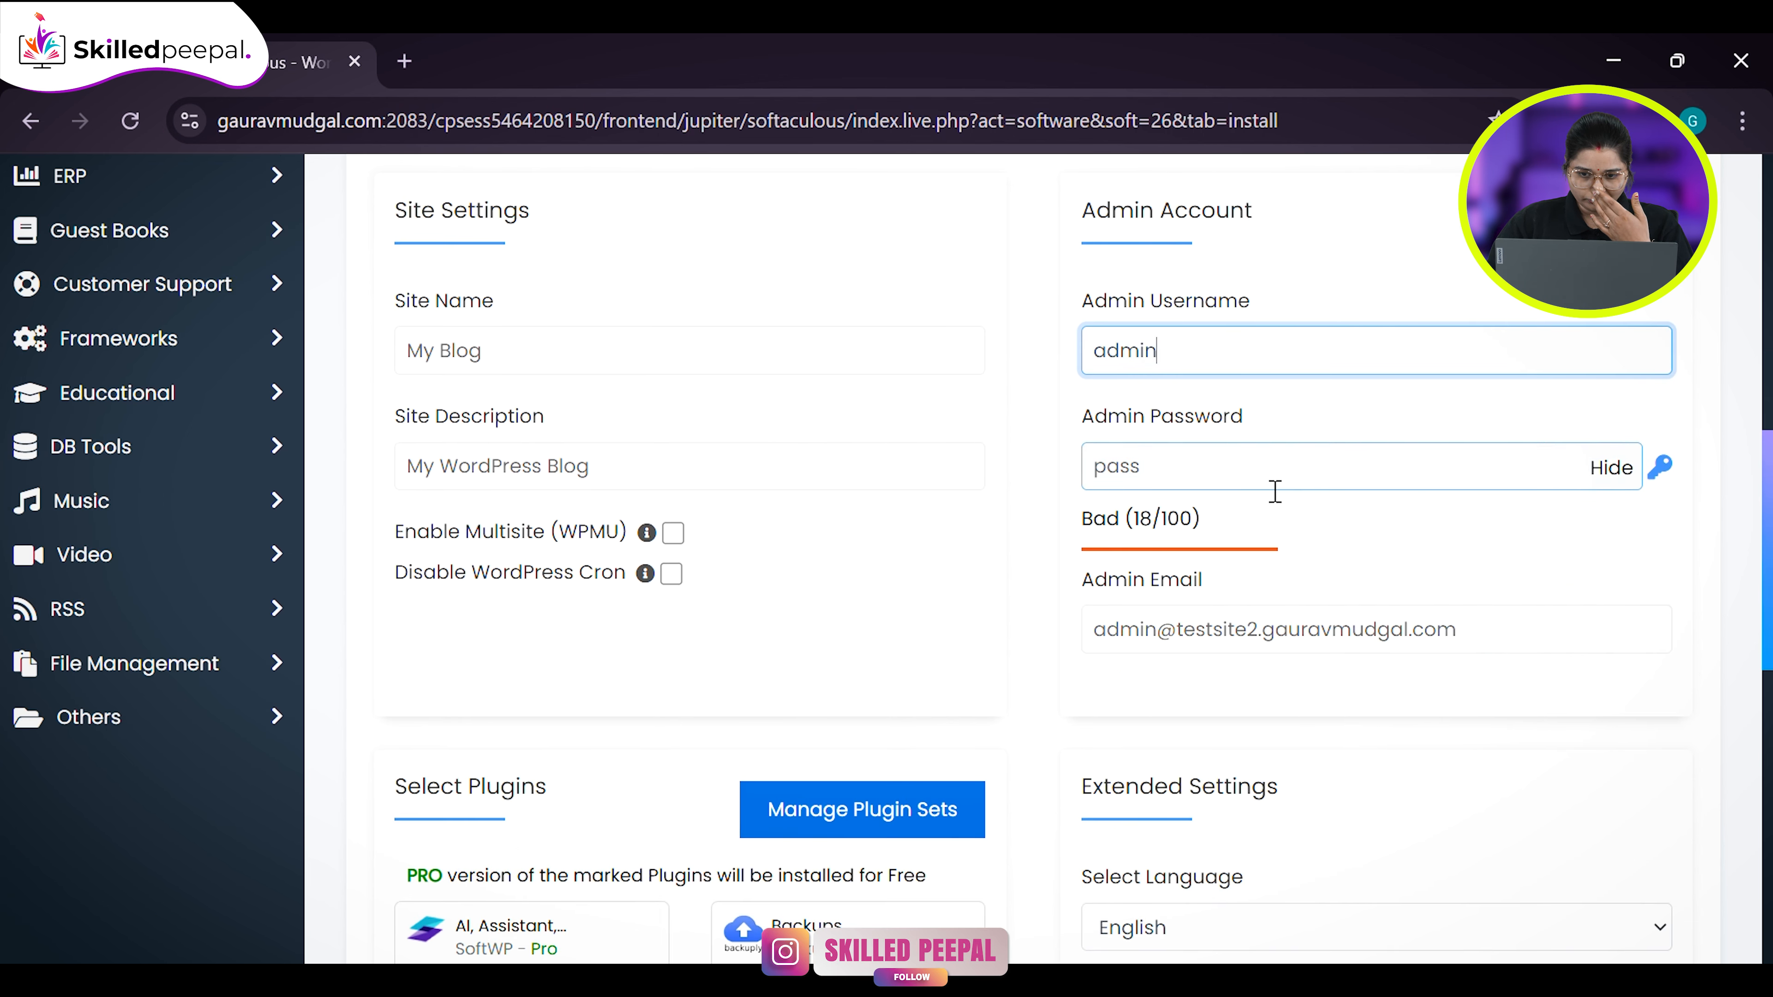
- Replace the default admin password with a new, stronger password in the Admin Account settings
click(1276, 466)
scroll(1275, 493, up, 1)
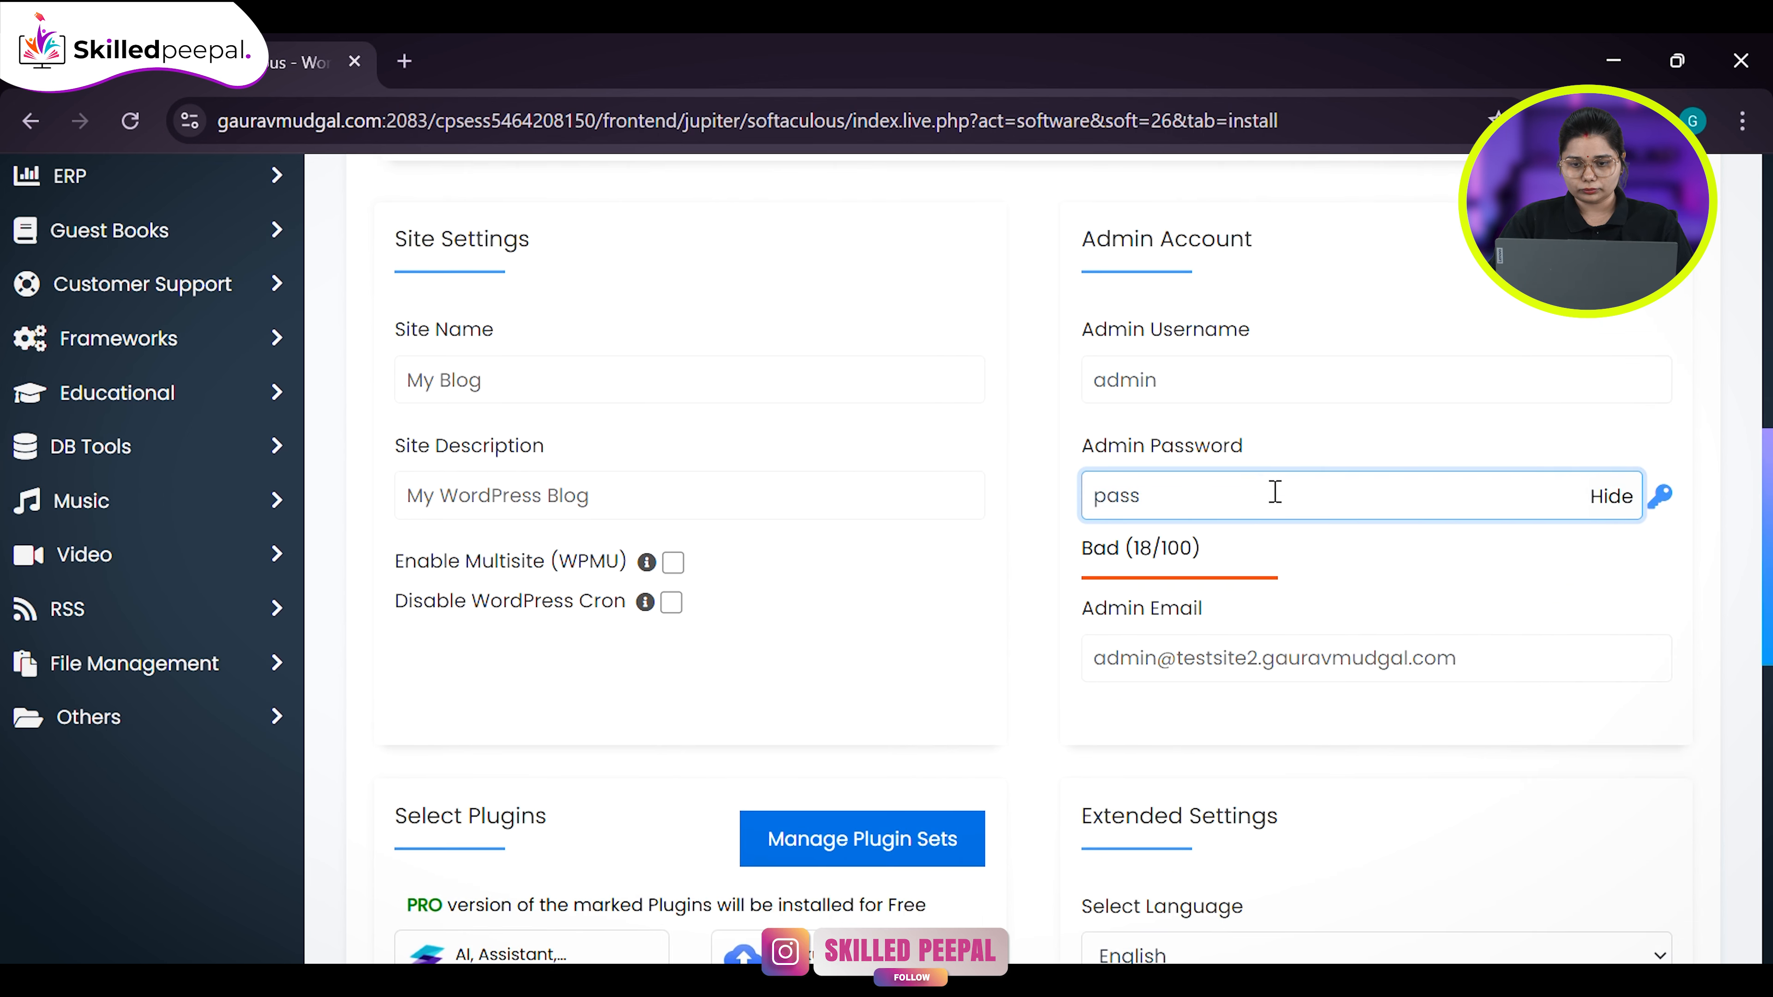
key(BackSpace)
key(BackSpace)
key(BackSpace)
key(BackSpace)
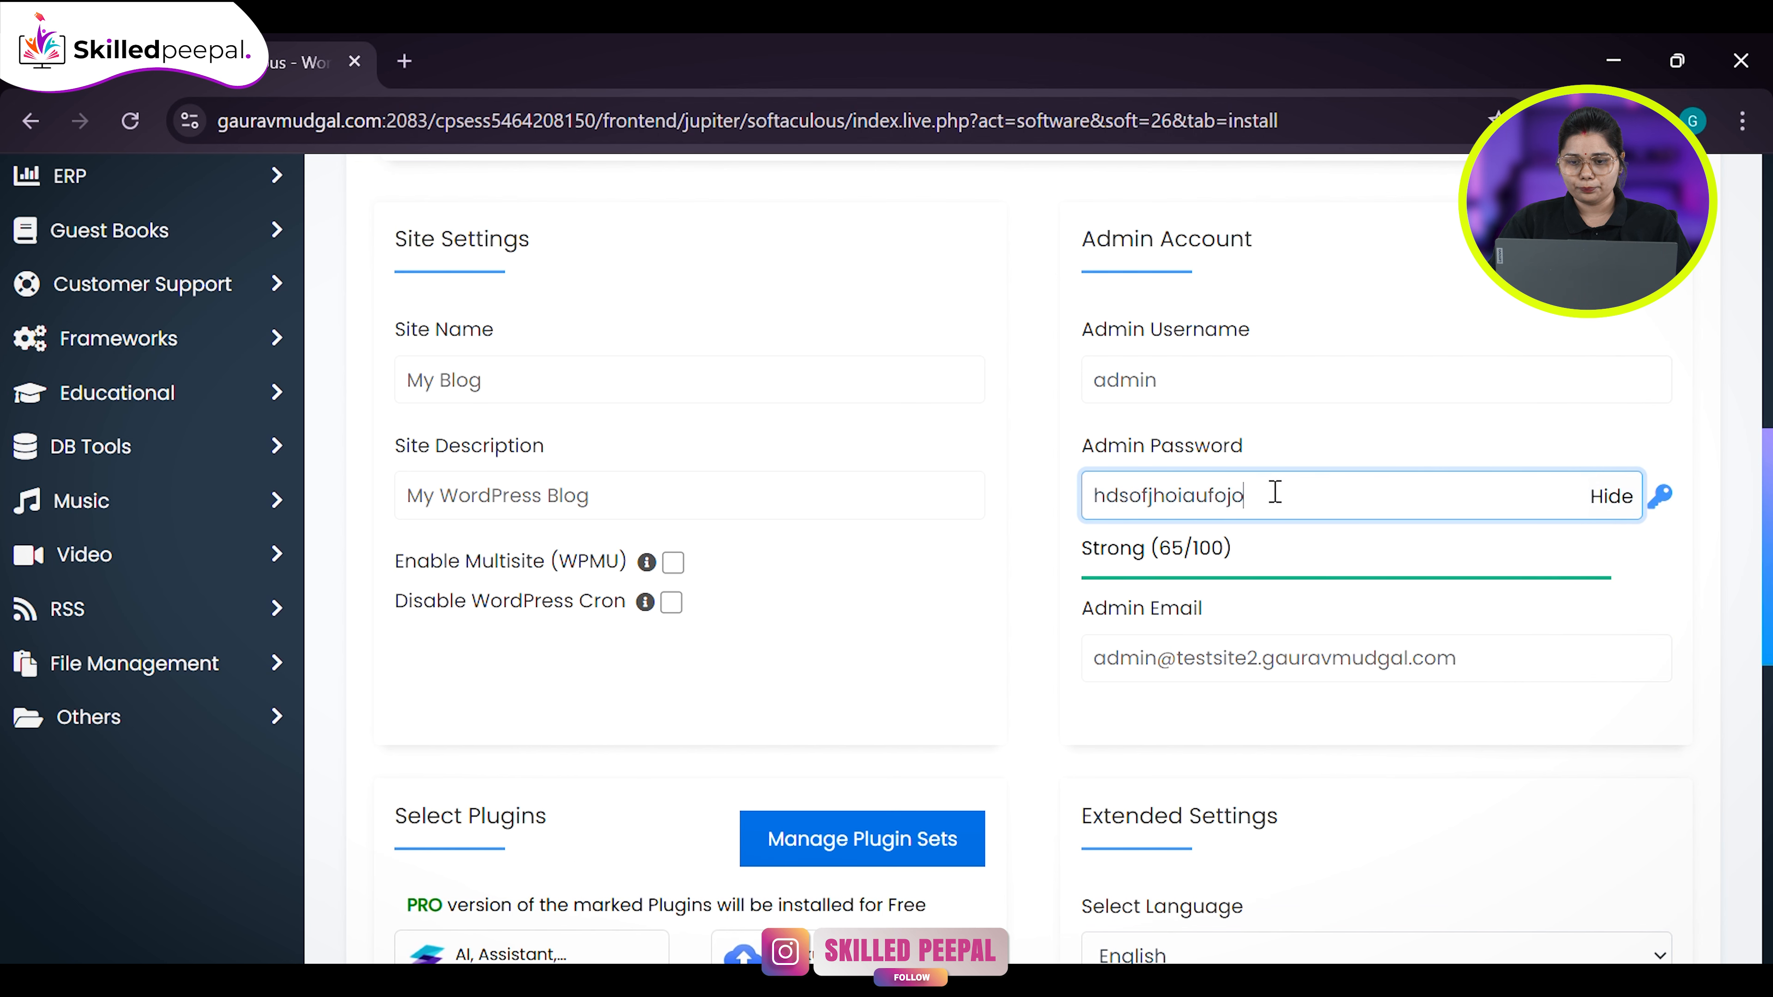
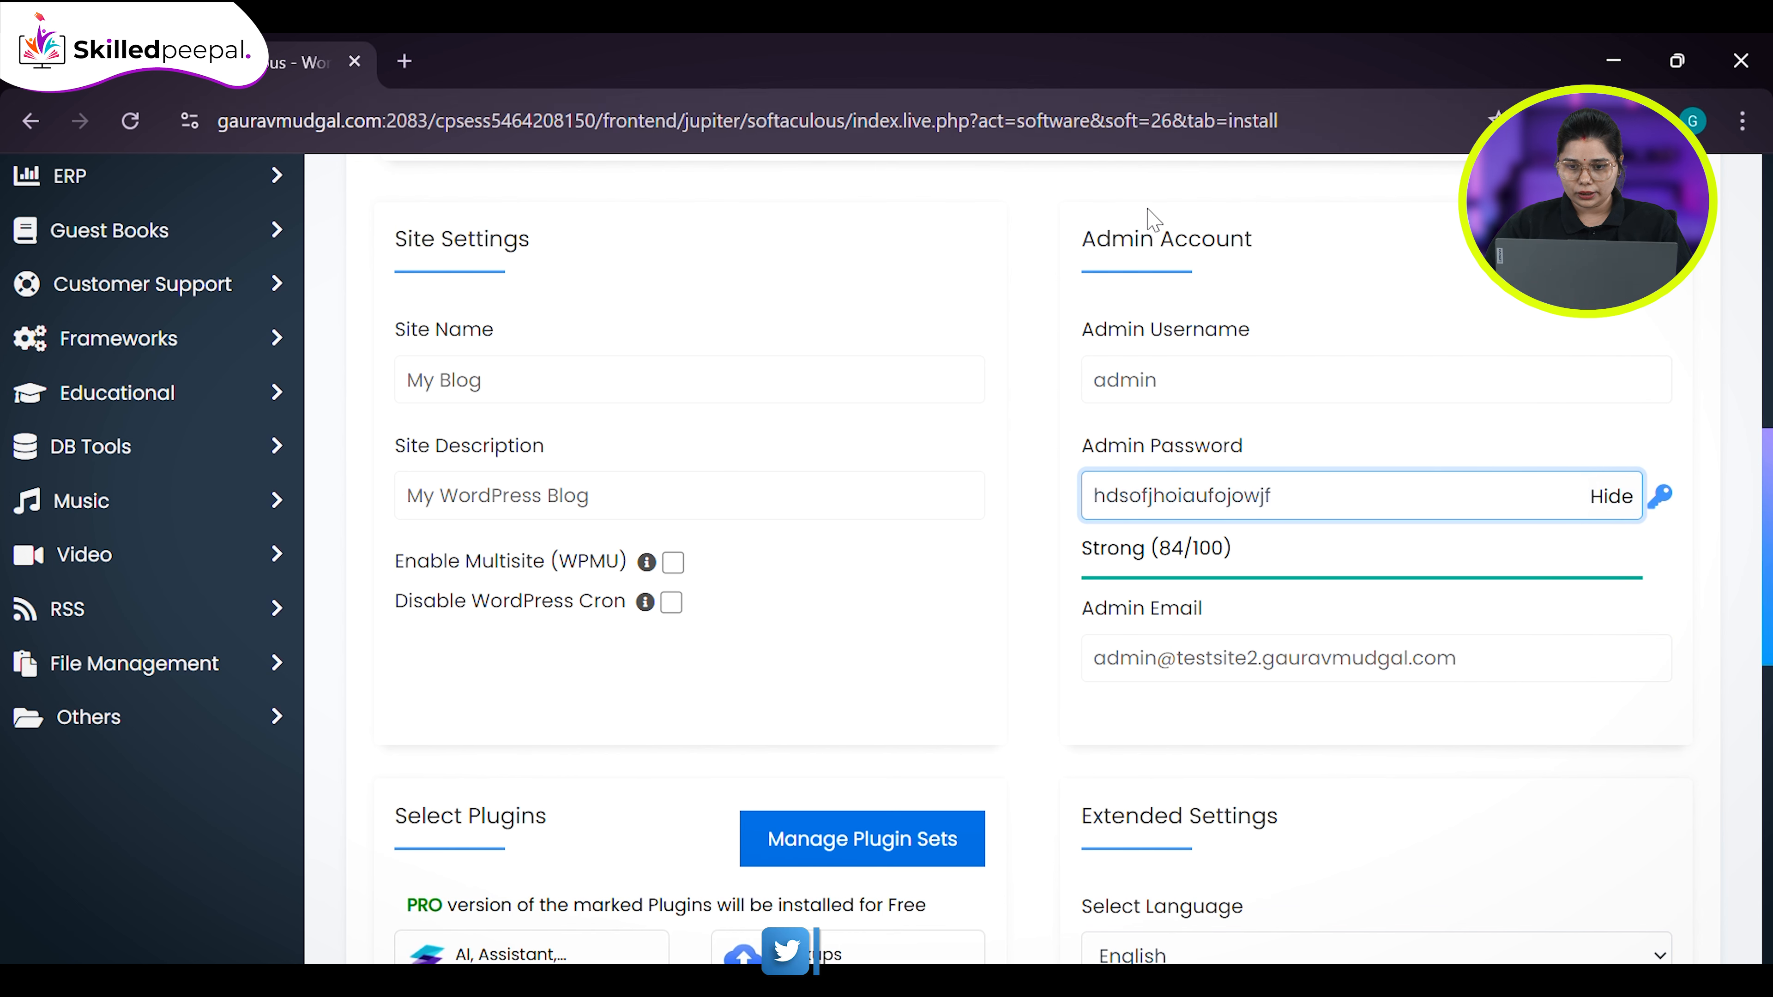
scroll(1466, 286, down, 1)
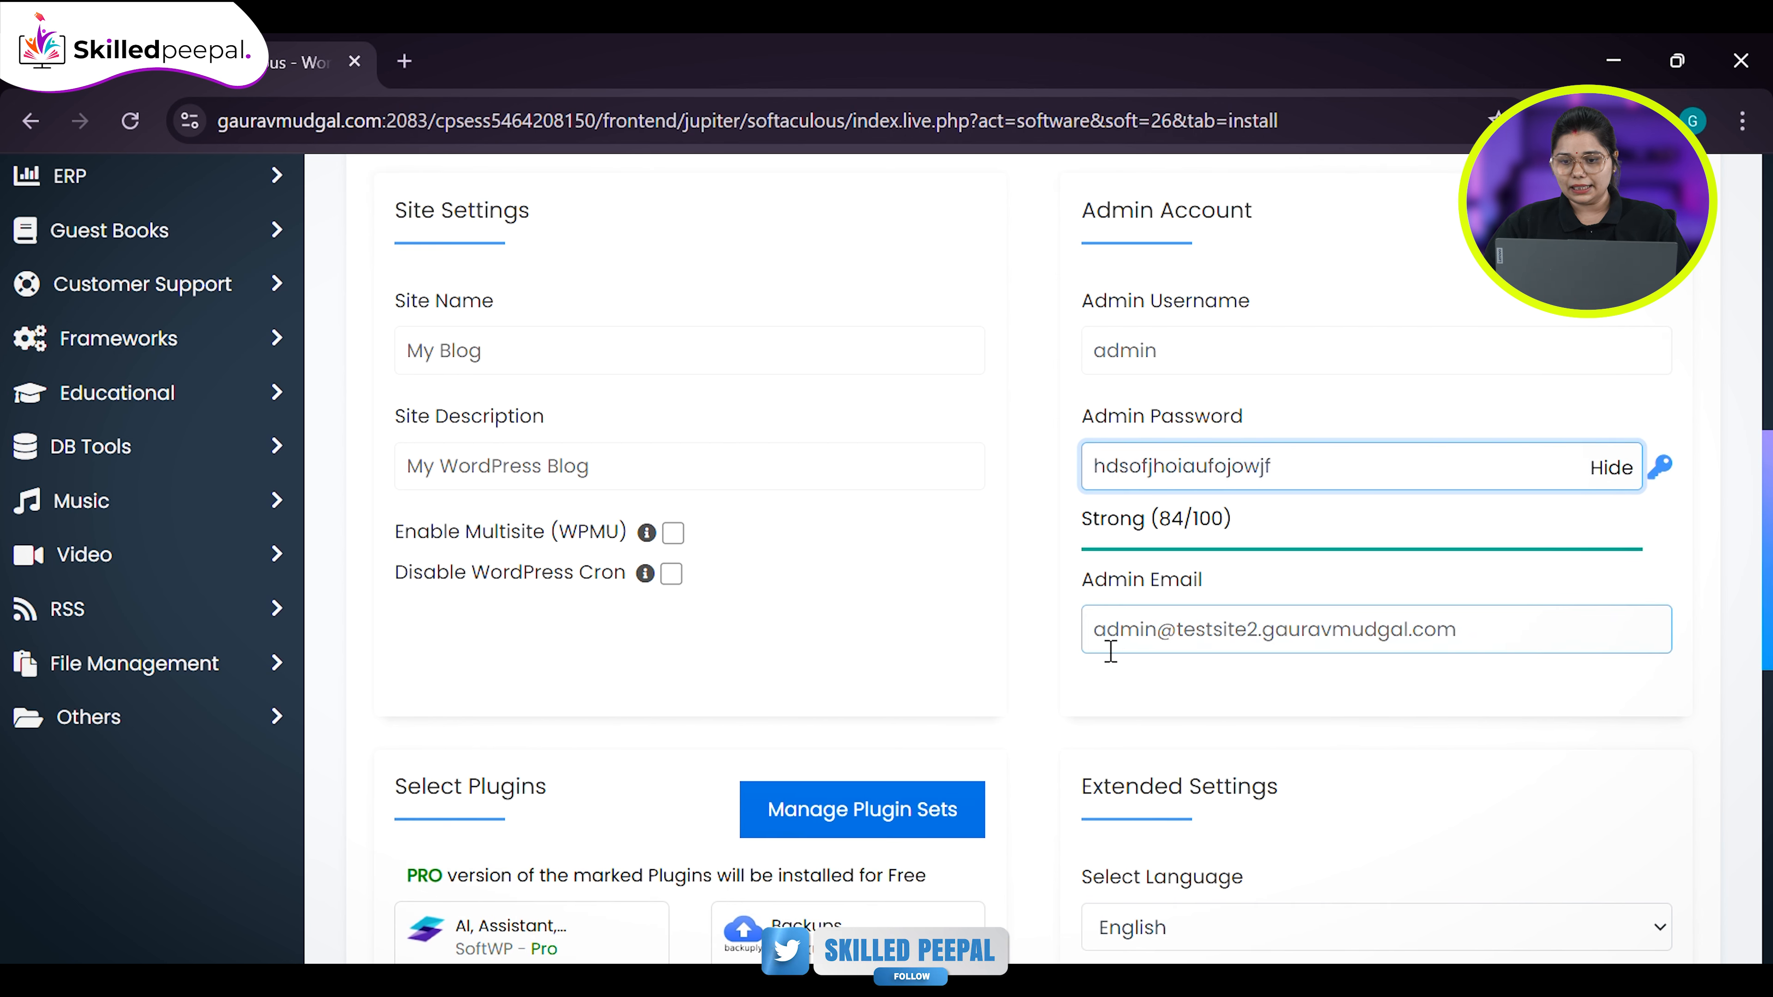
- Examine the admin email, plugin selection, language and installation URL settings in the WordPress install form
drag(1110, 651, 1532, 641)
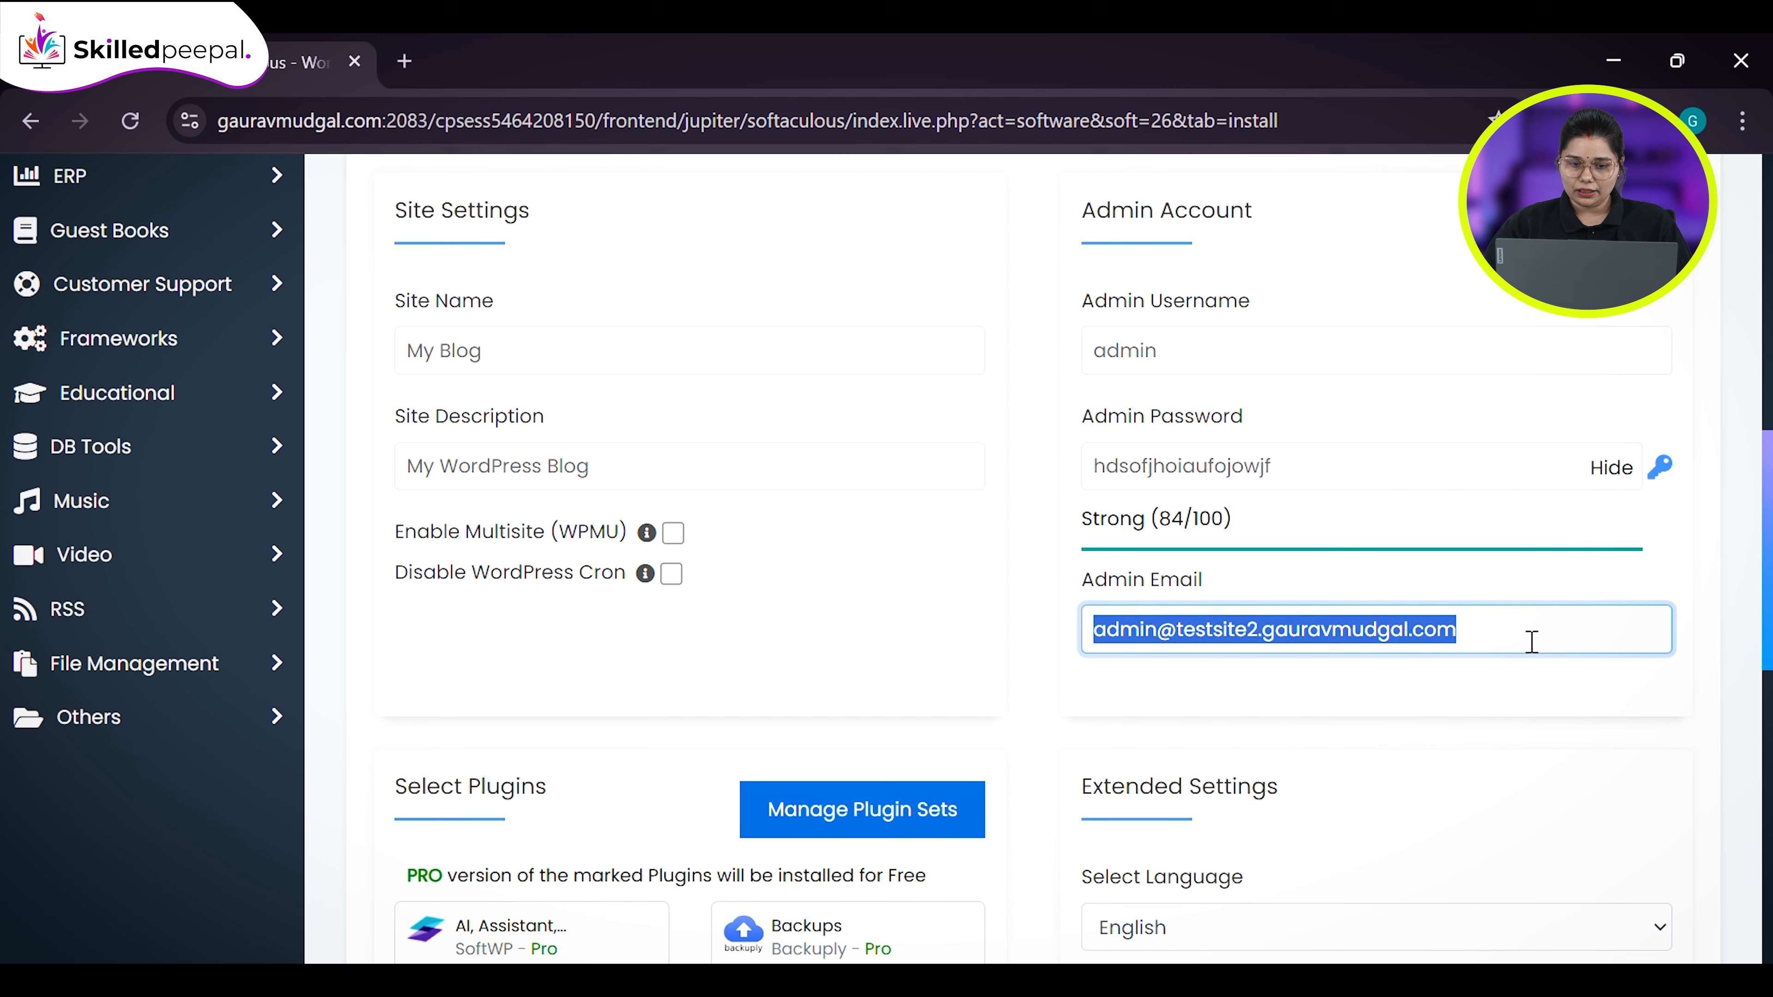
scroll(1531, 642, down, 10)
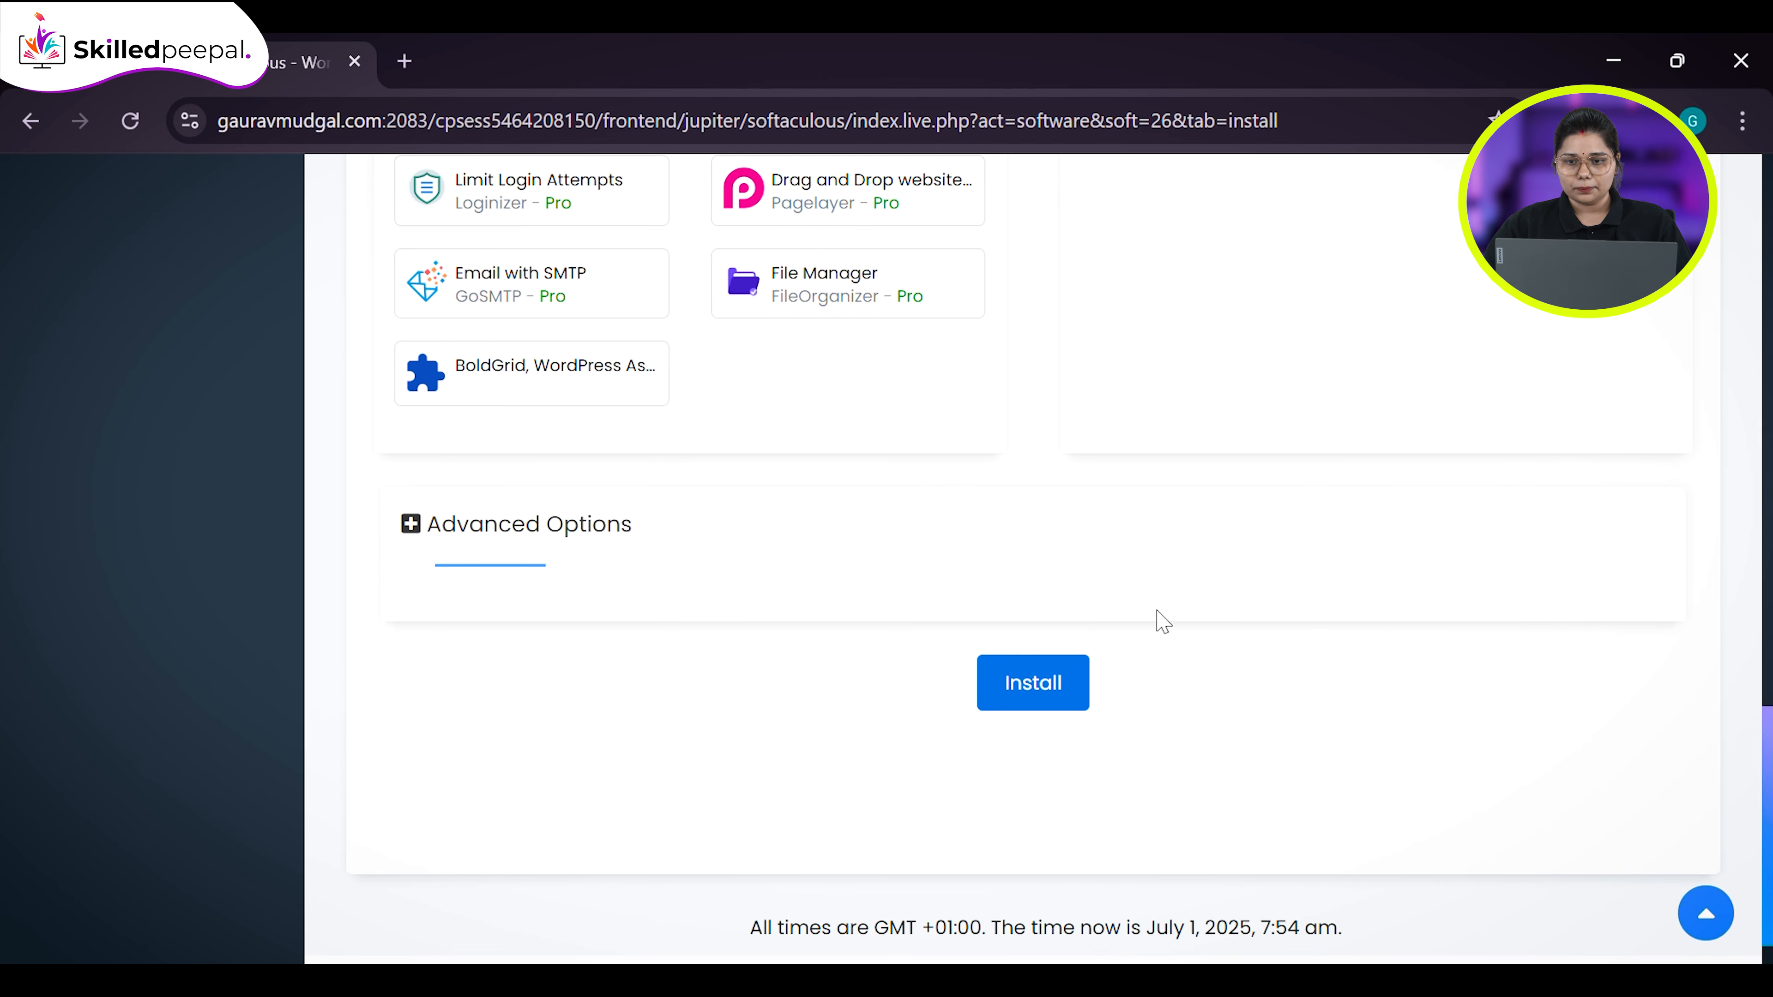
scroll(1179, 594, up, 8)
scroll(1187, 595, up, 4)
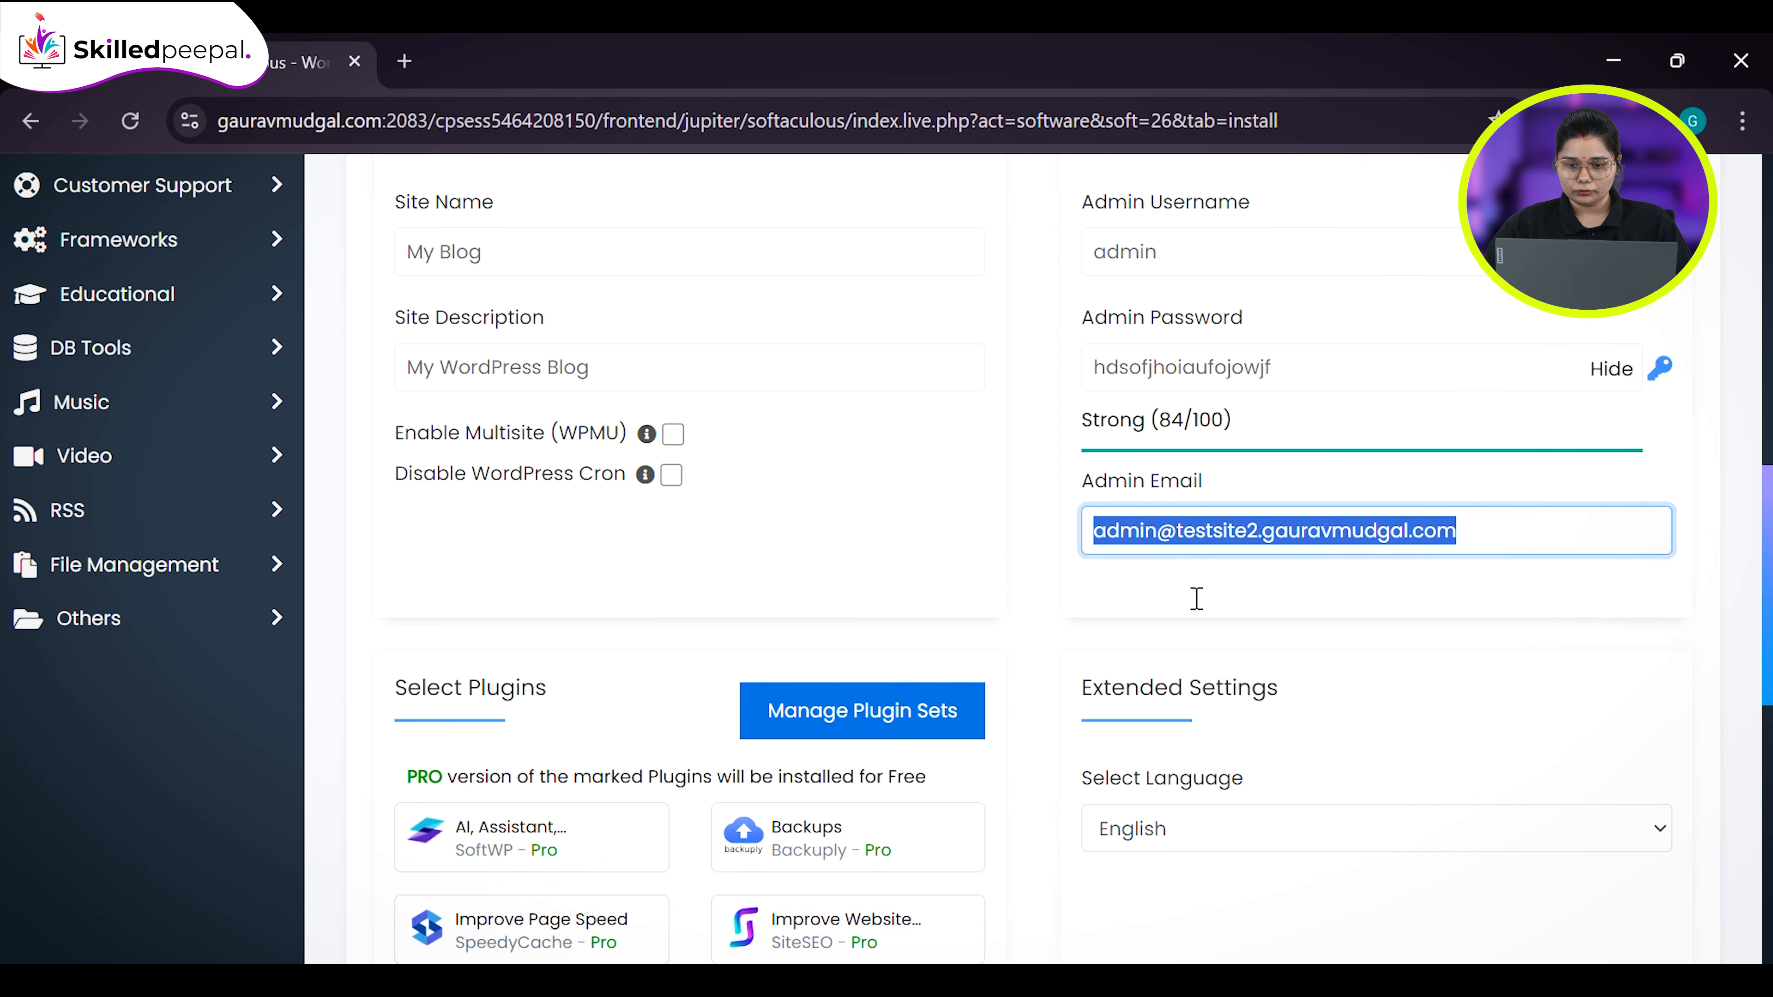
scroll(1190, 596, up, 7)
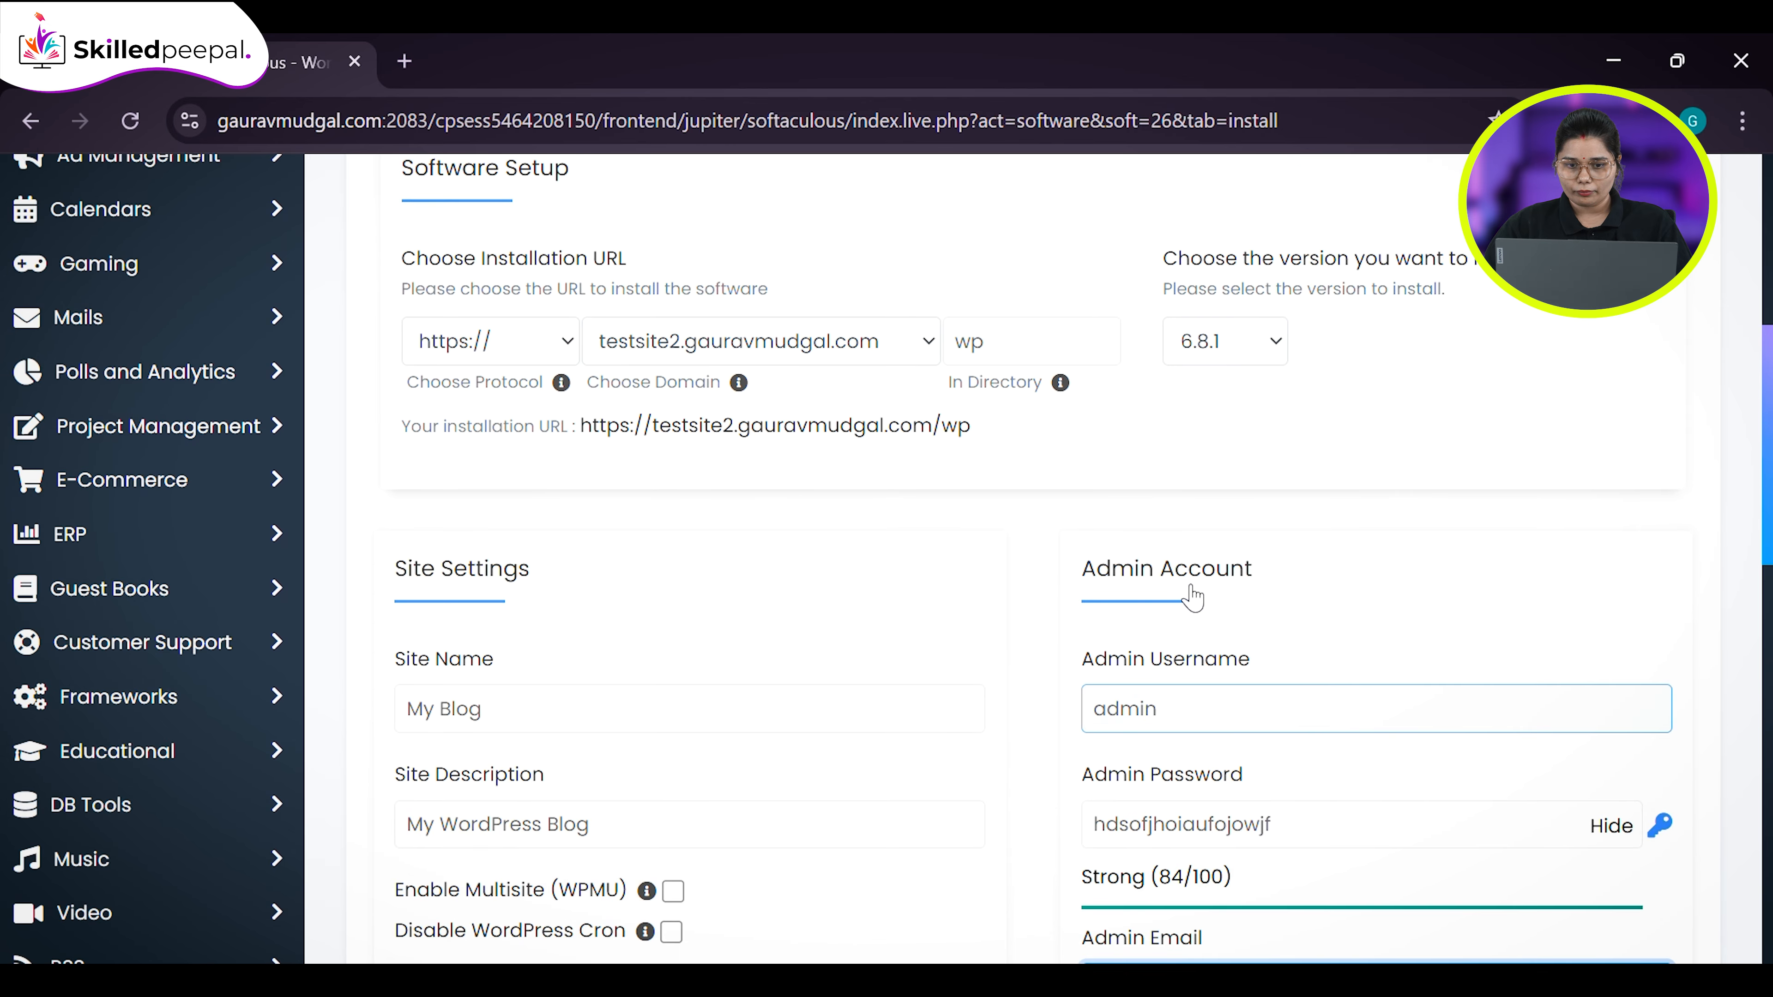
scroll(1186, 596, down, 2)
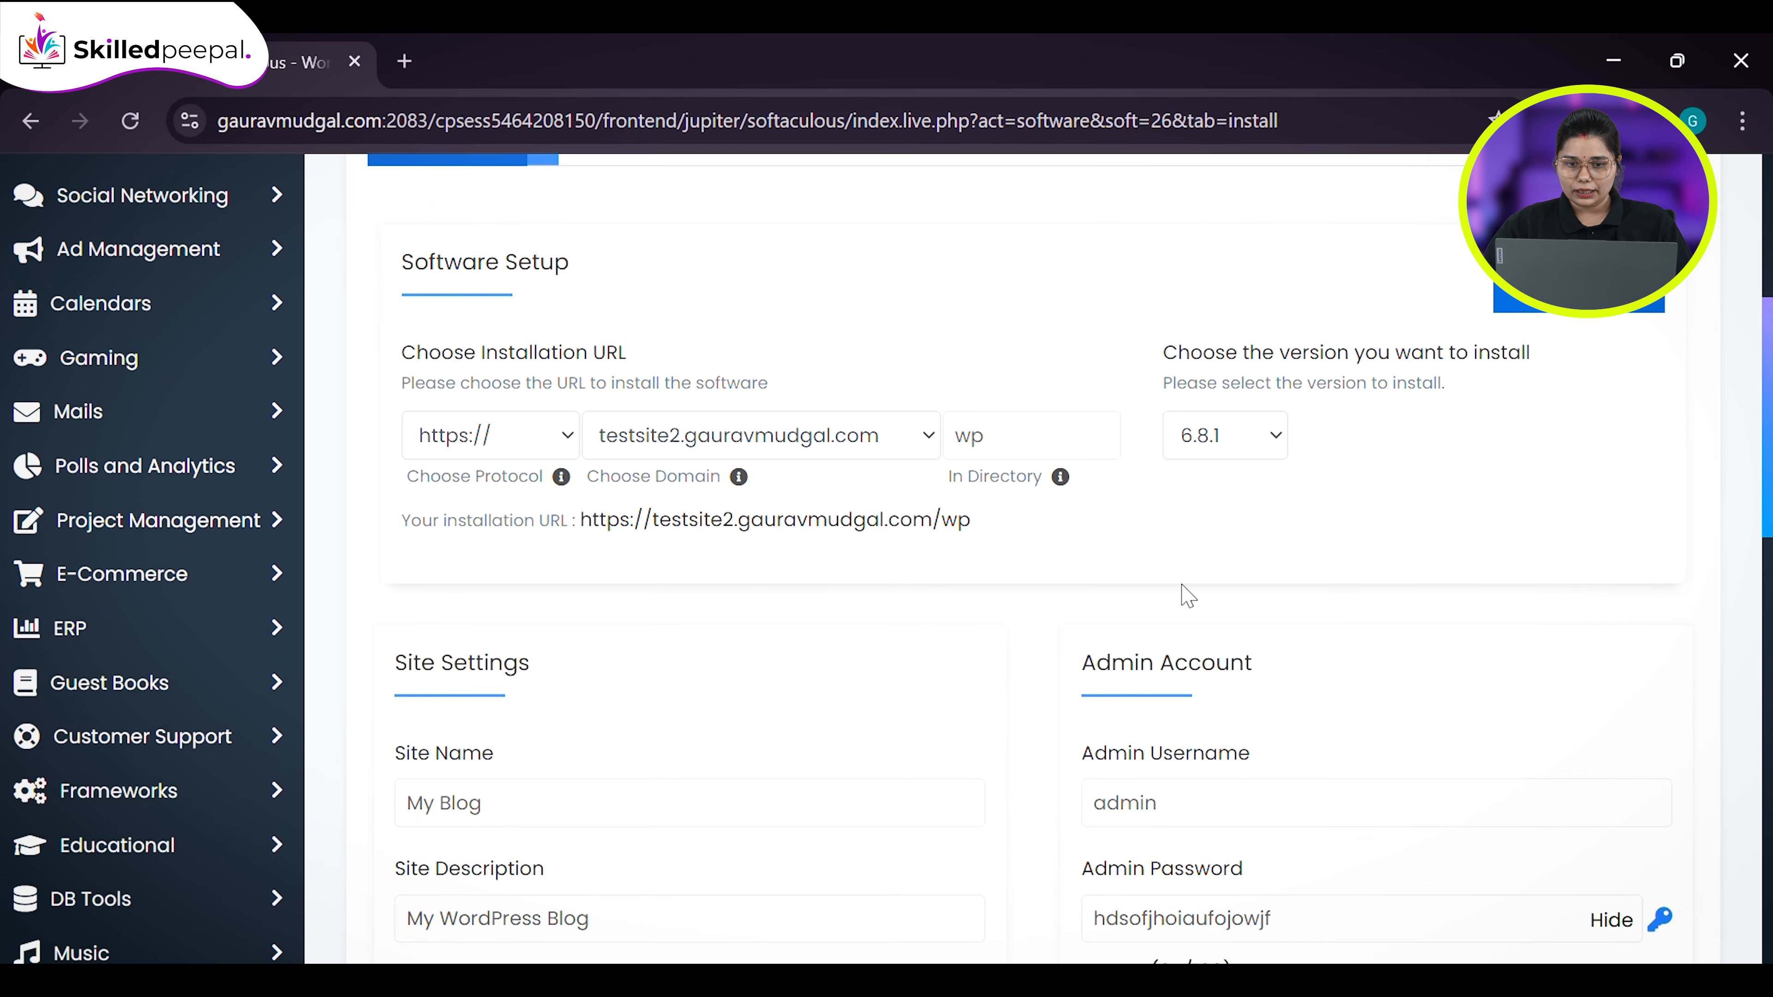
scroll(1186, 595, down, 1)
scroll(1186, 595, up, 5)
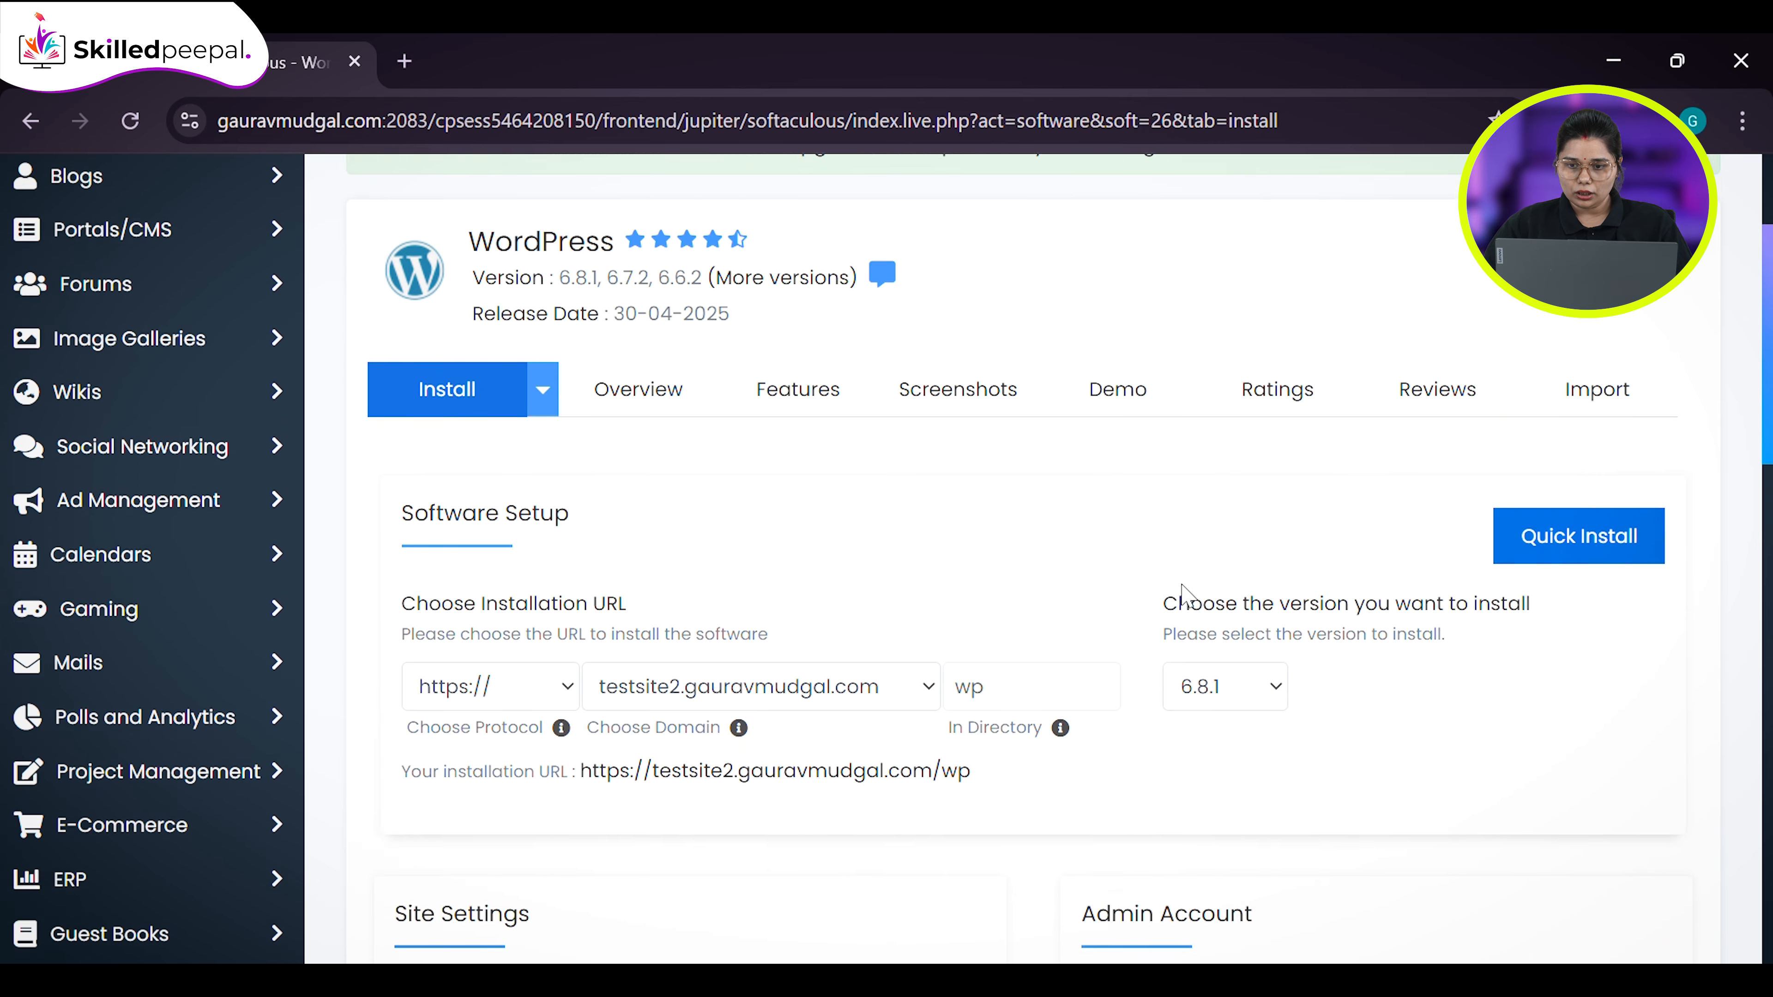
scroll(1184, 590, up, 1)
scroll(1191, 595, down, 5)
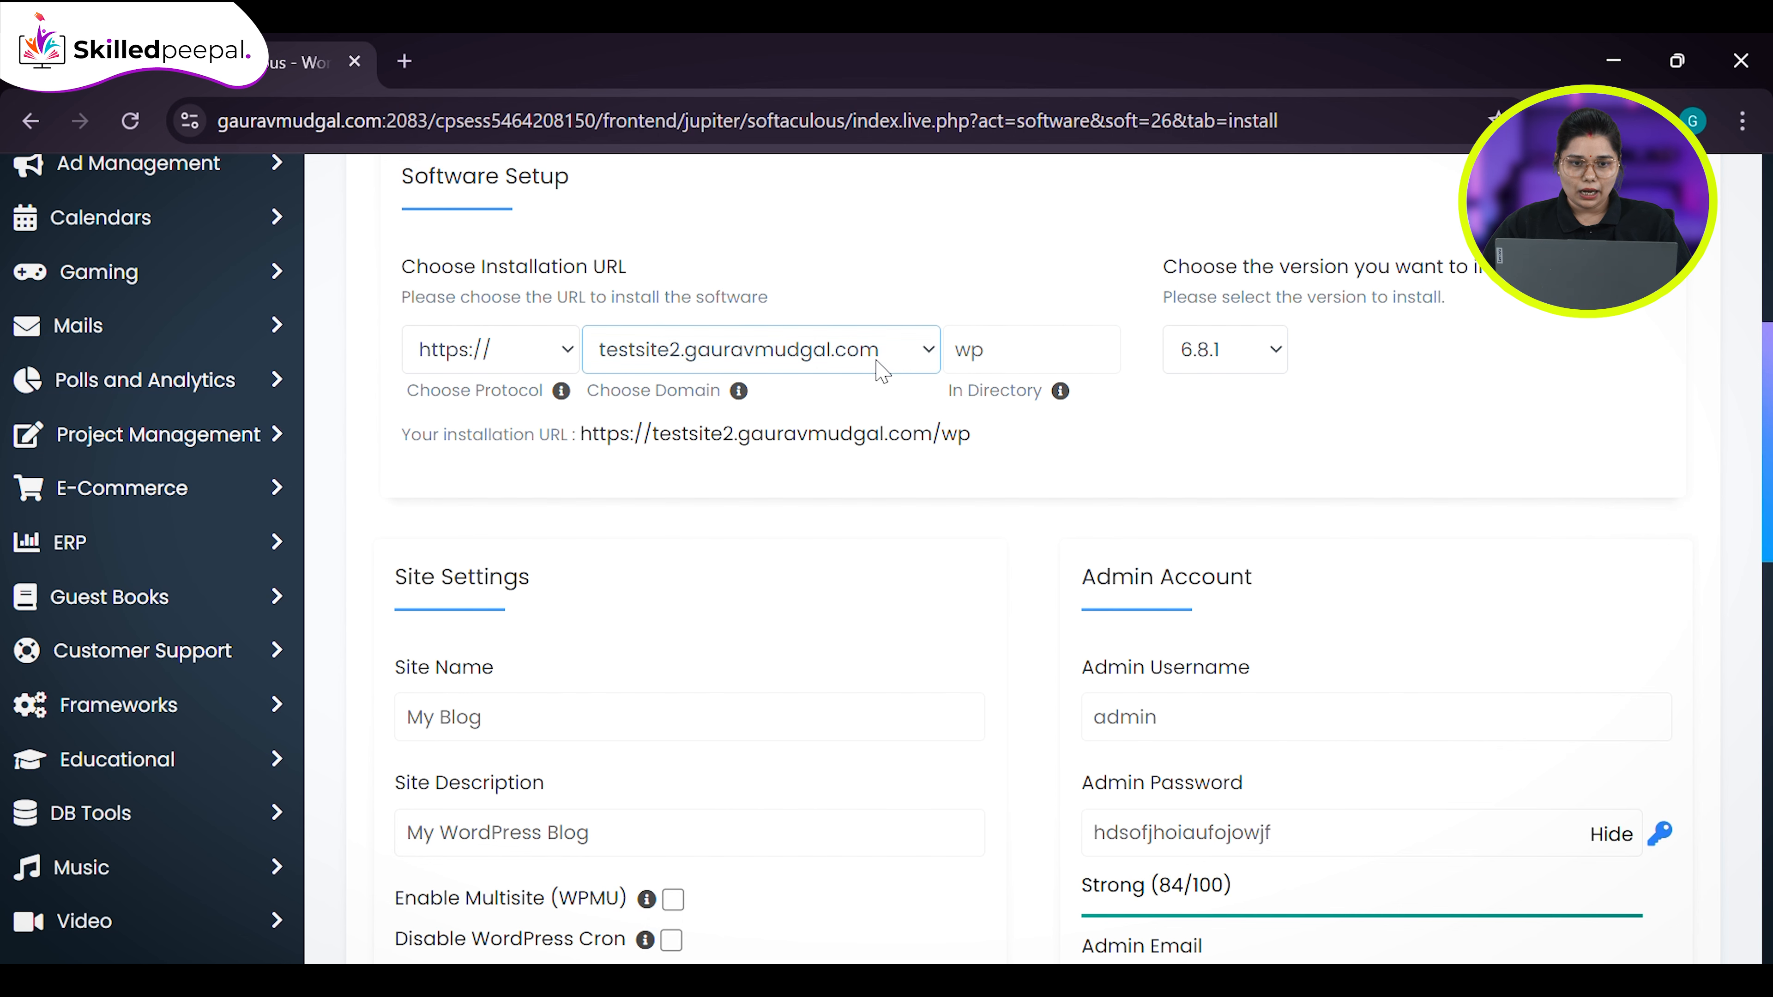
- Open a blank browser tab, and review the install form's plugin choices down to the Advanced Options section
click(404, 62)
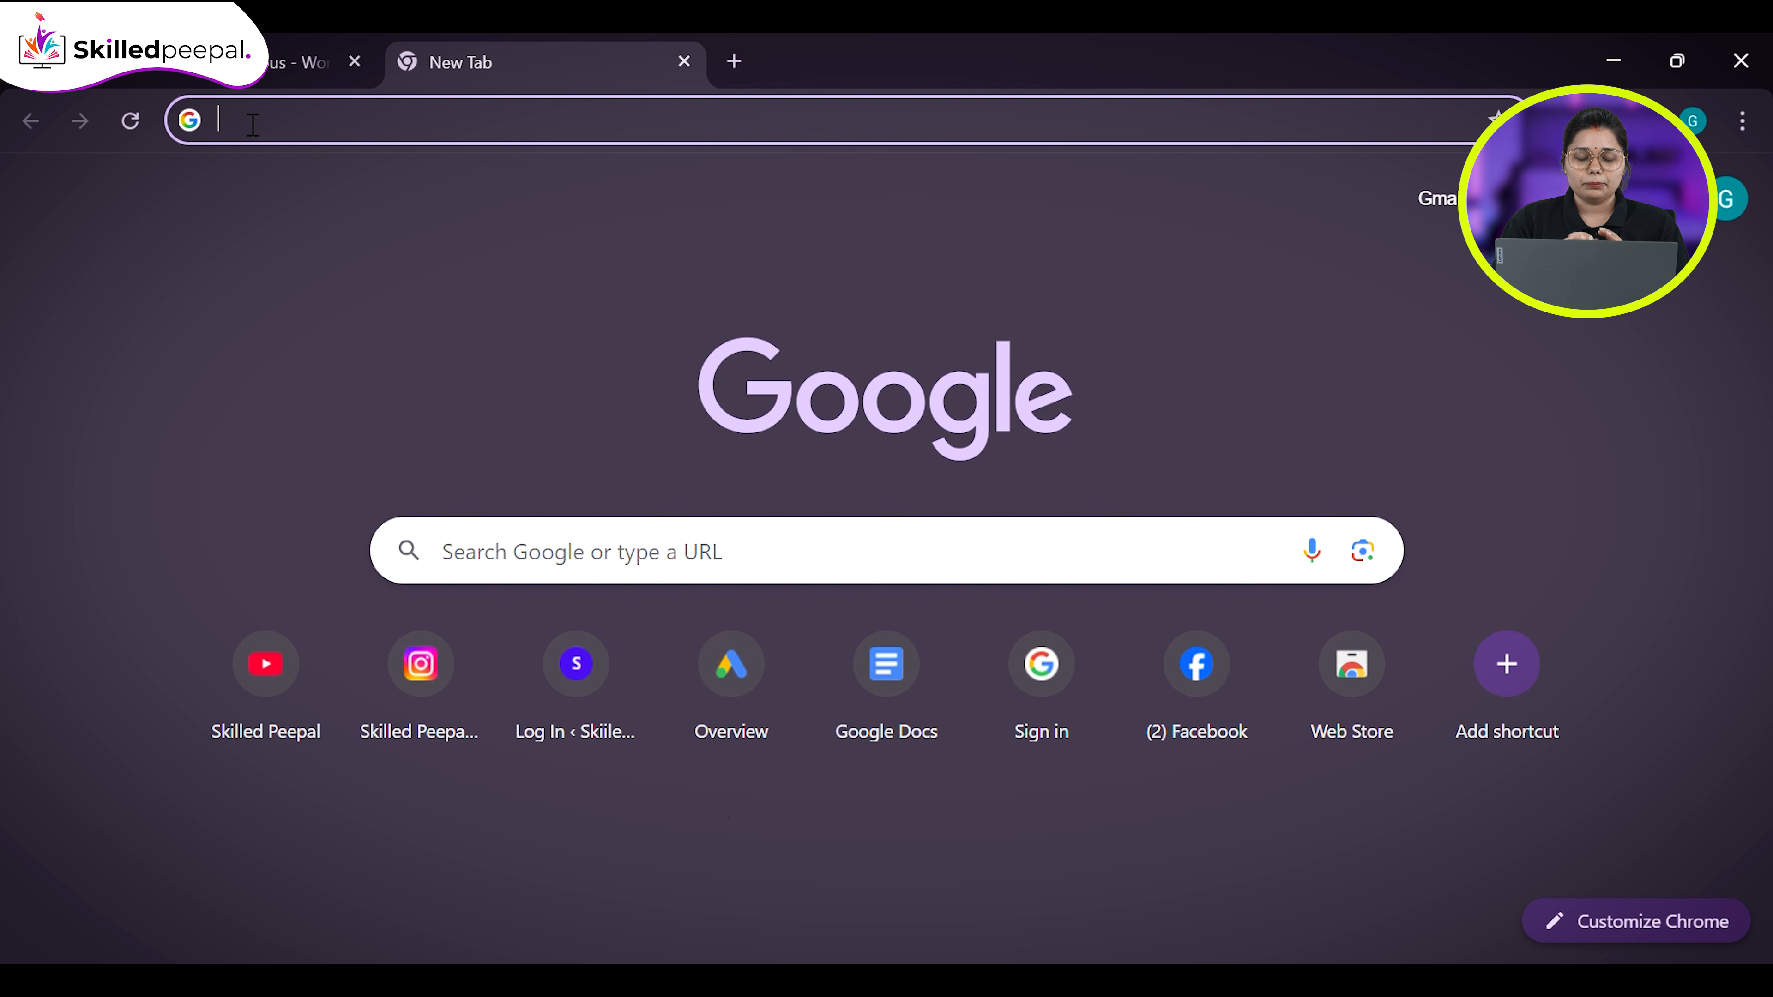
click(236, 64)
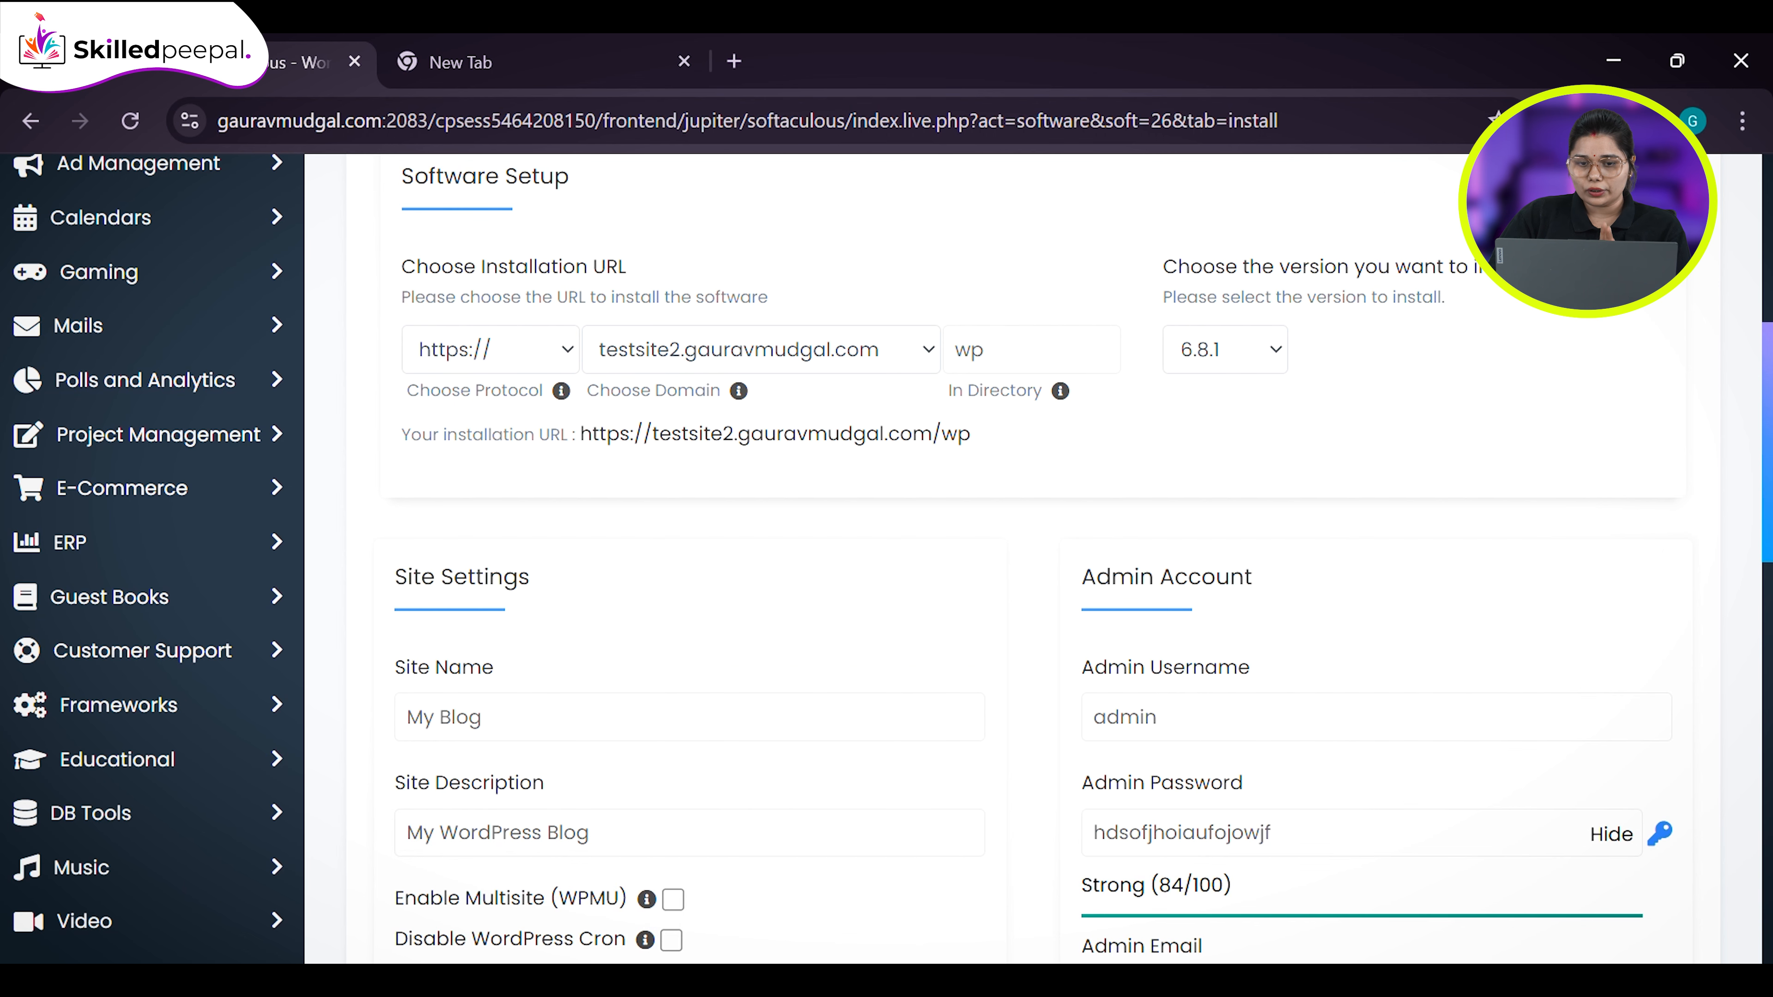
scroll(790, 383, up, 1)
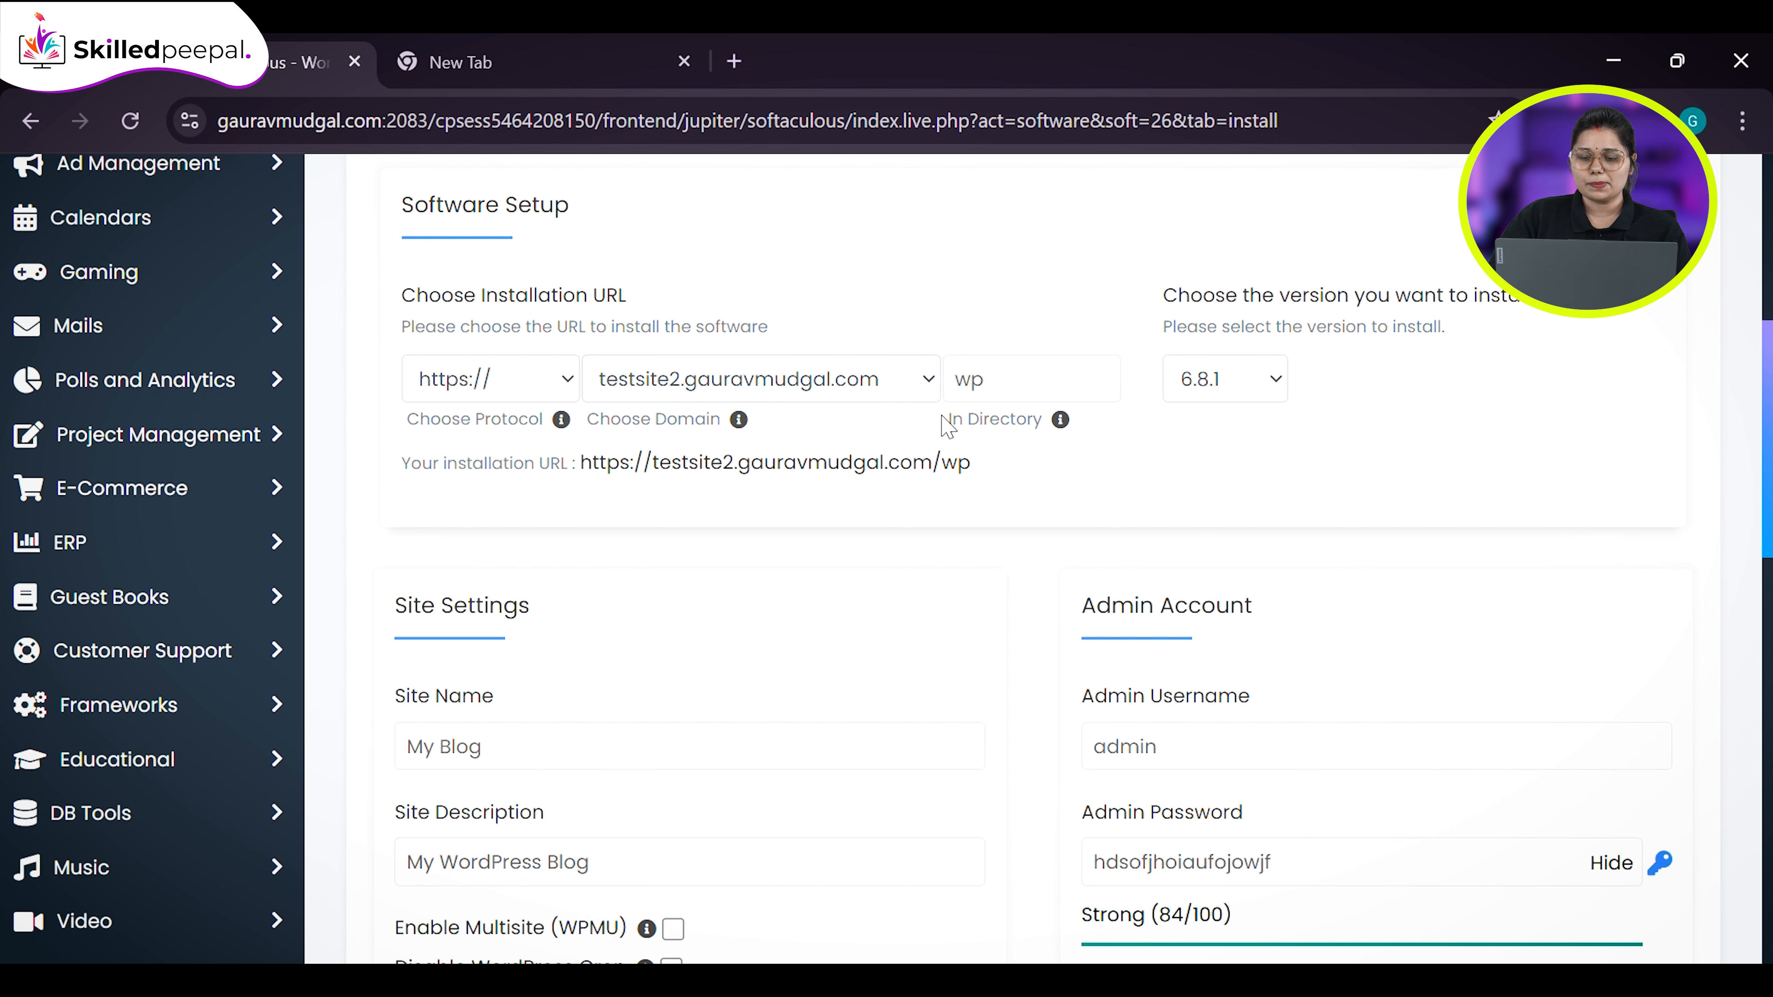
scroll(947, 426, down, 14)
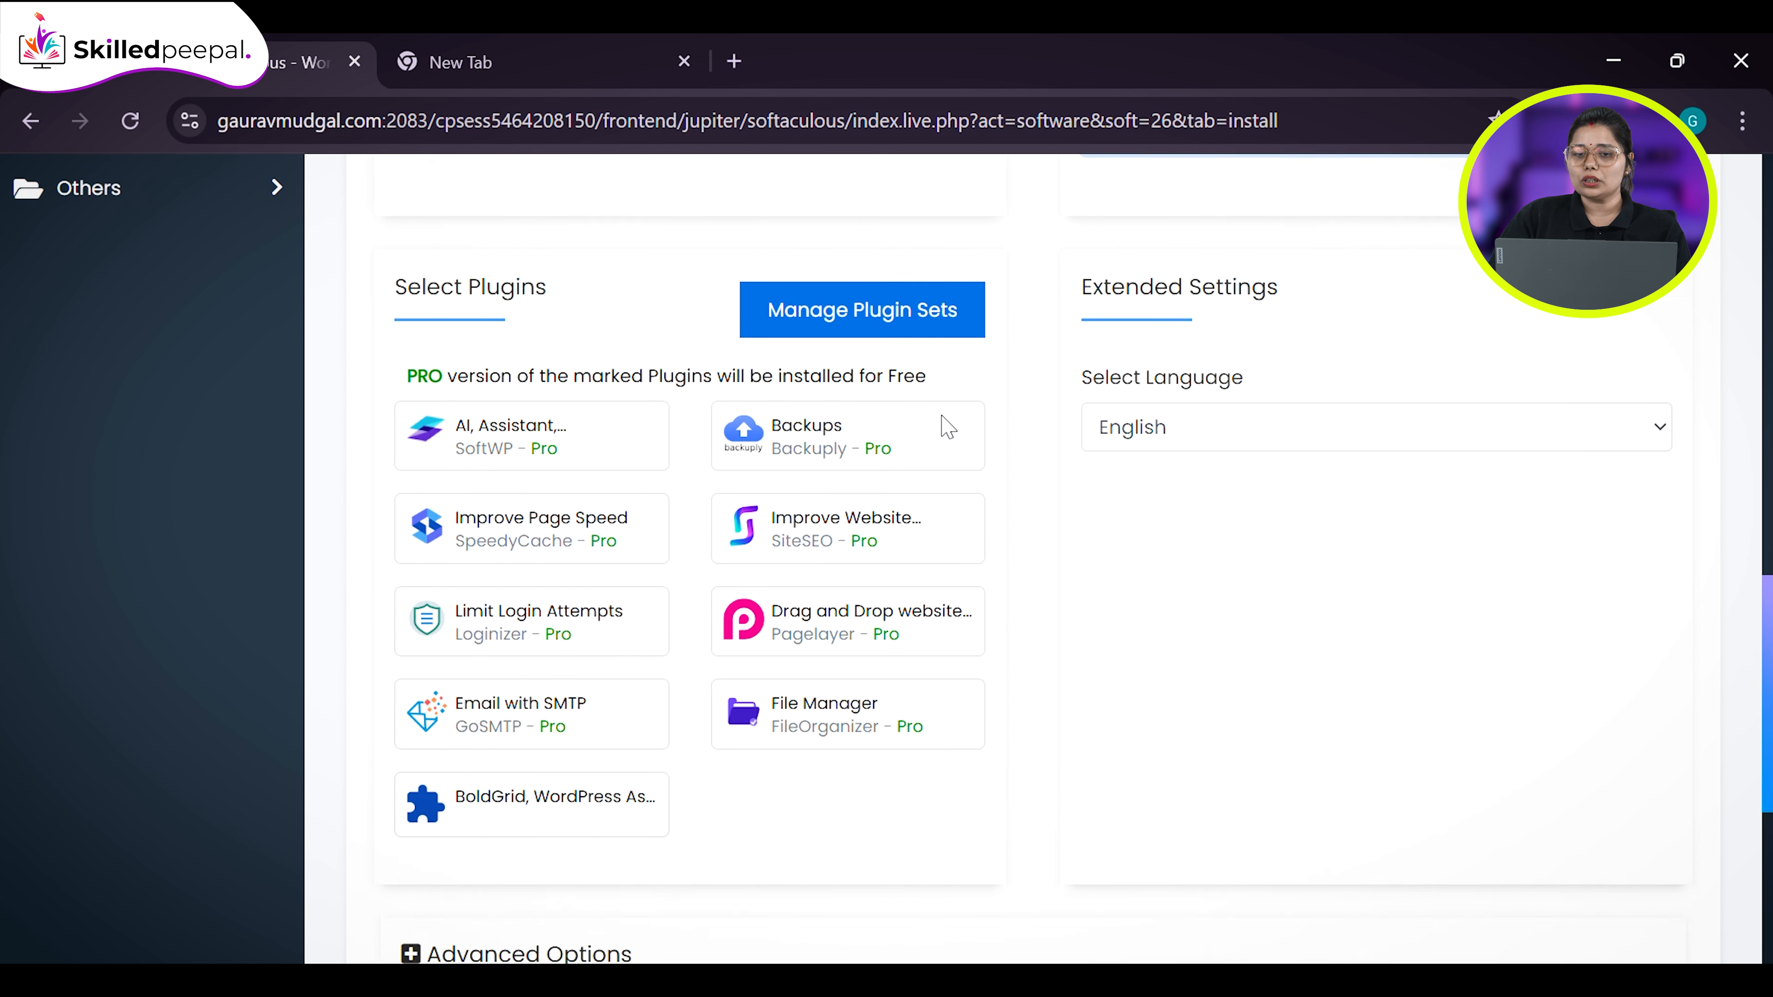
scroll(949, 427, up, 1)
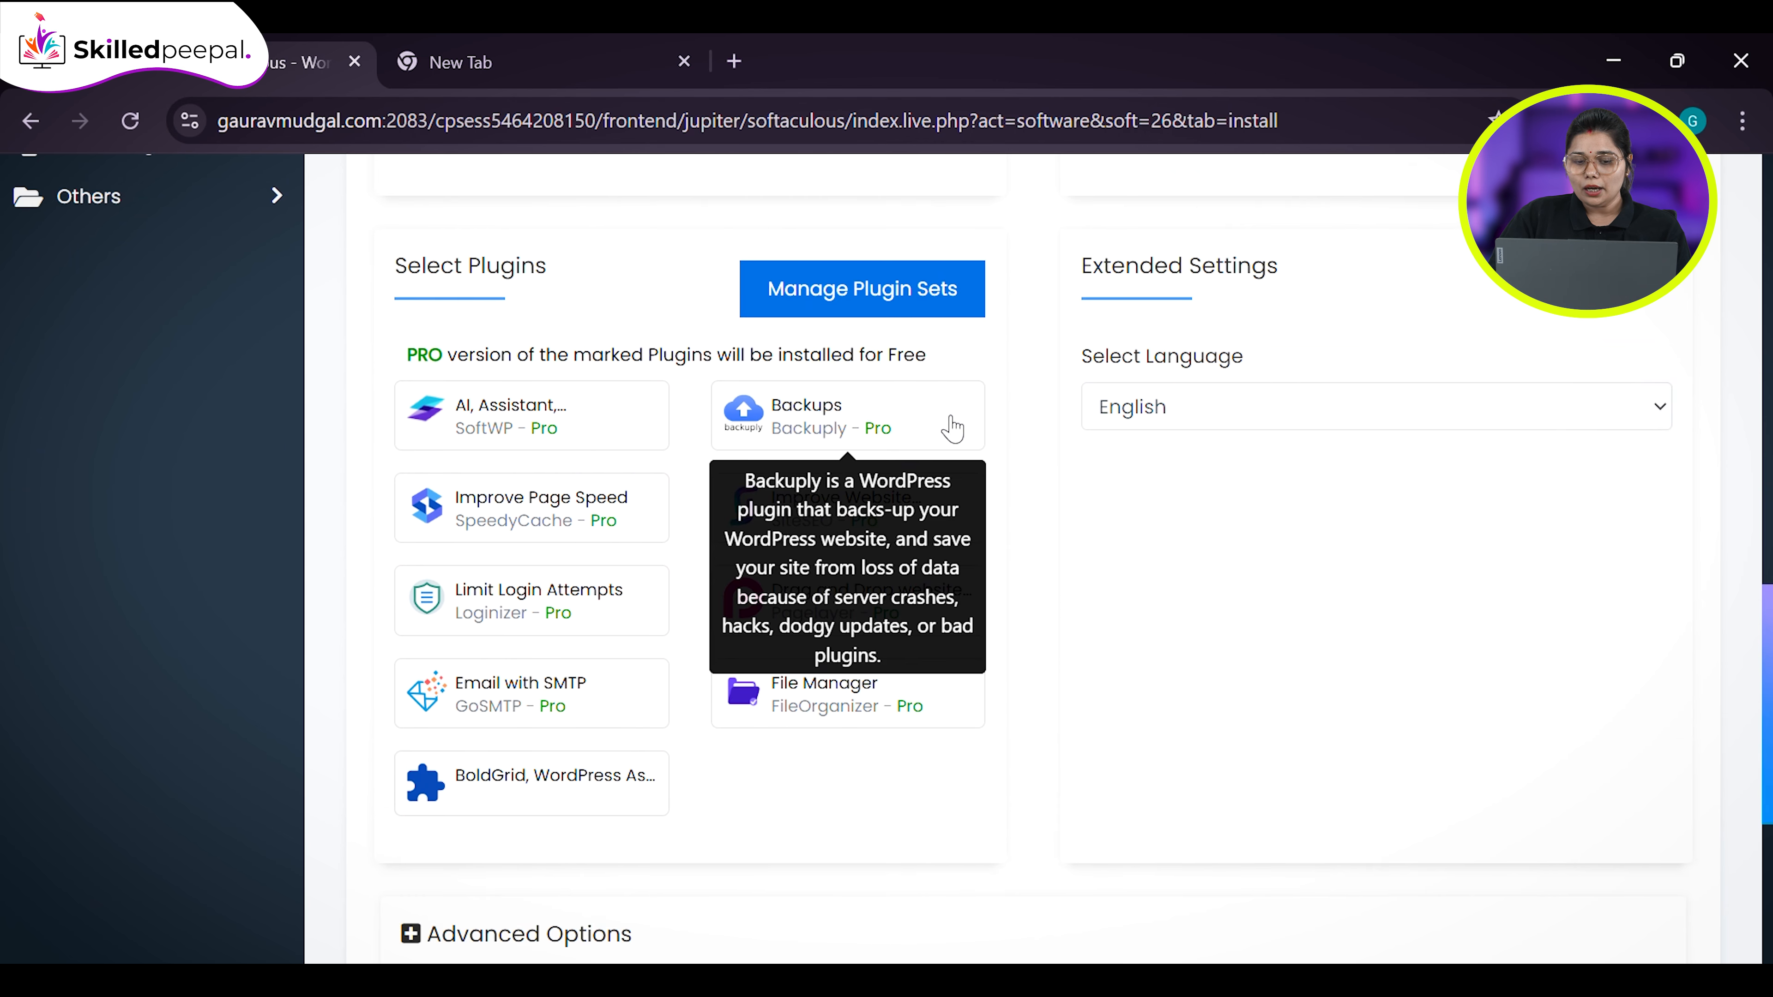
scroll(949, 426, down, 5)
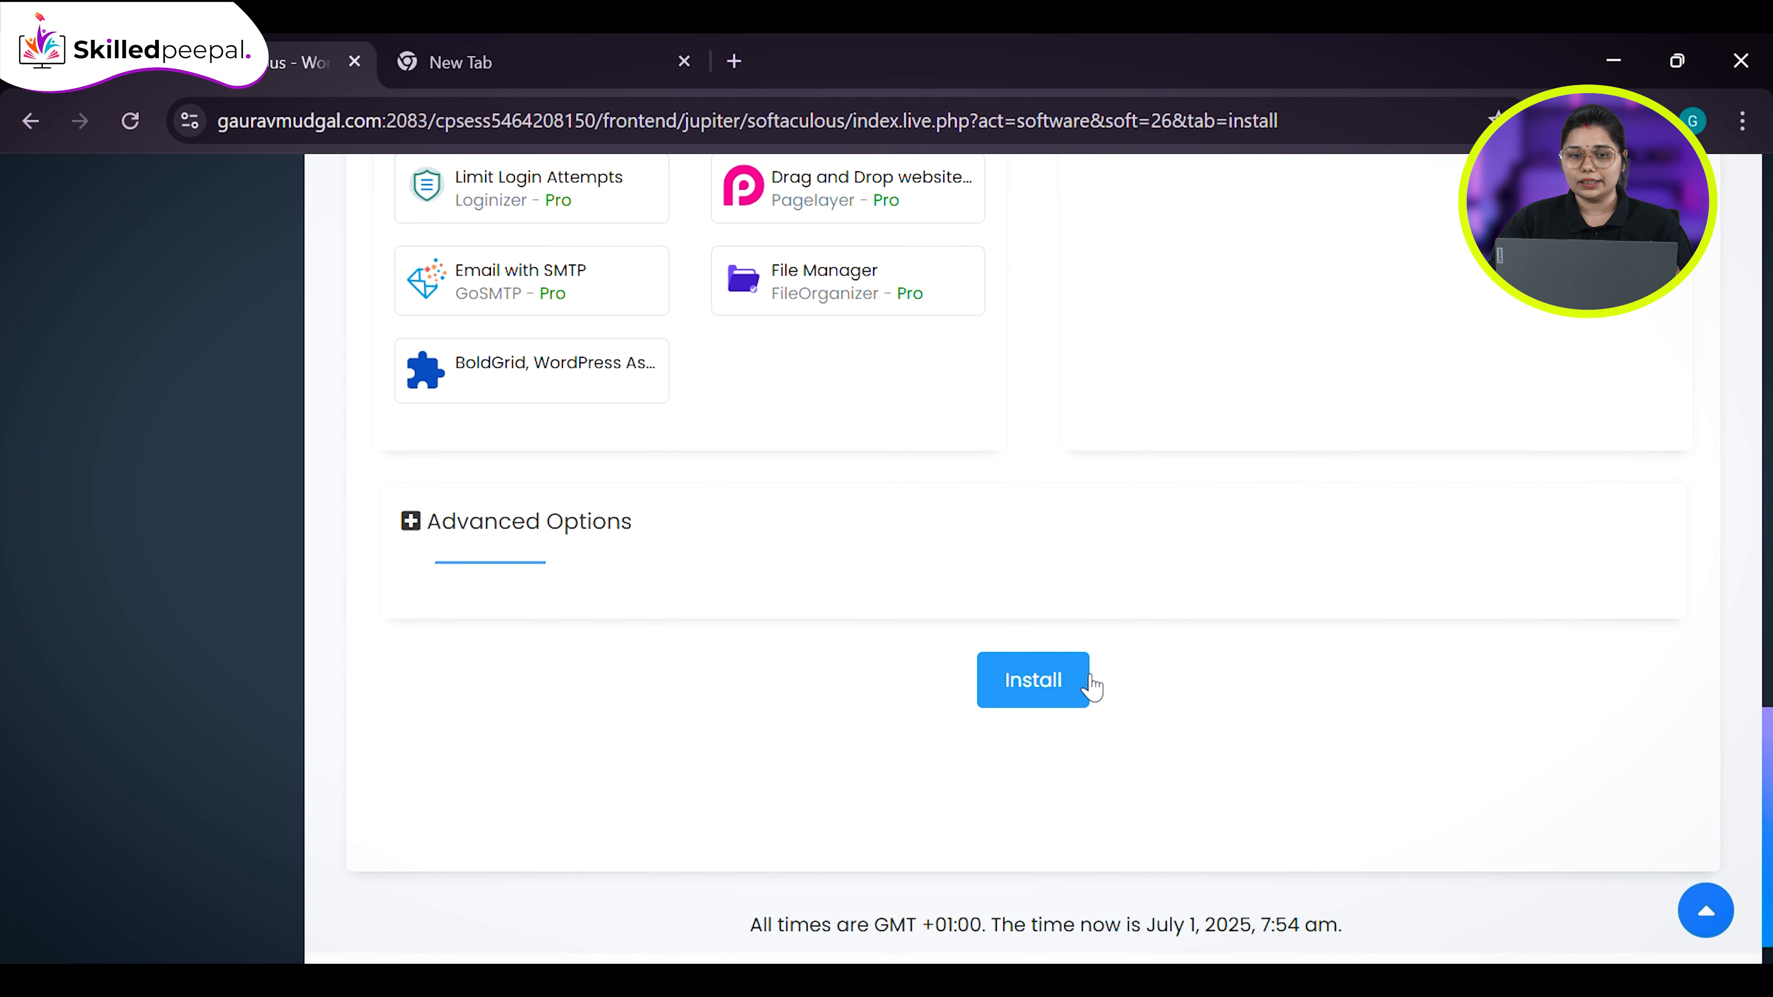
- Open skilledpeepal.com/wp-admin in the blank browser tab
click(528, 42)
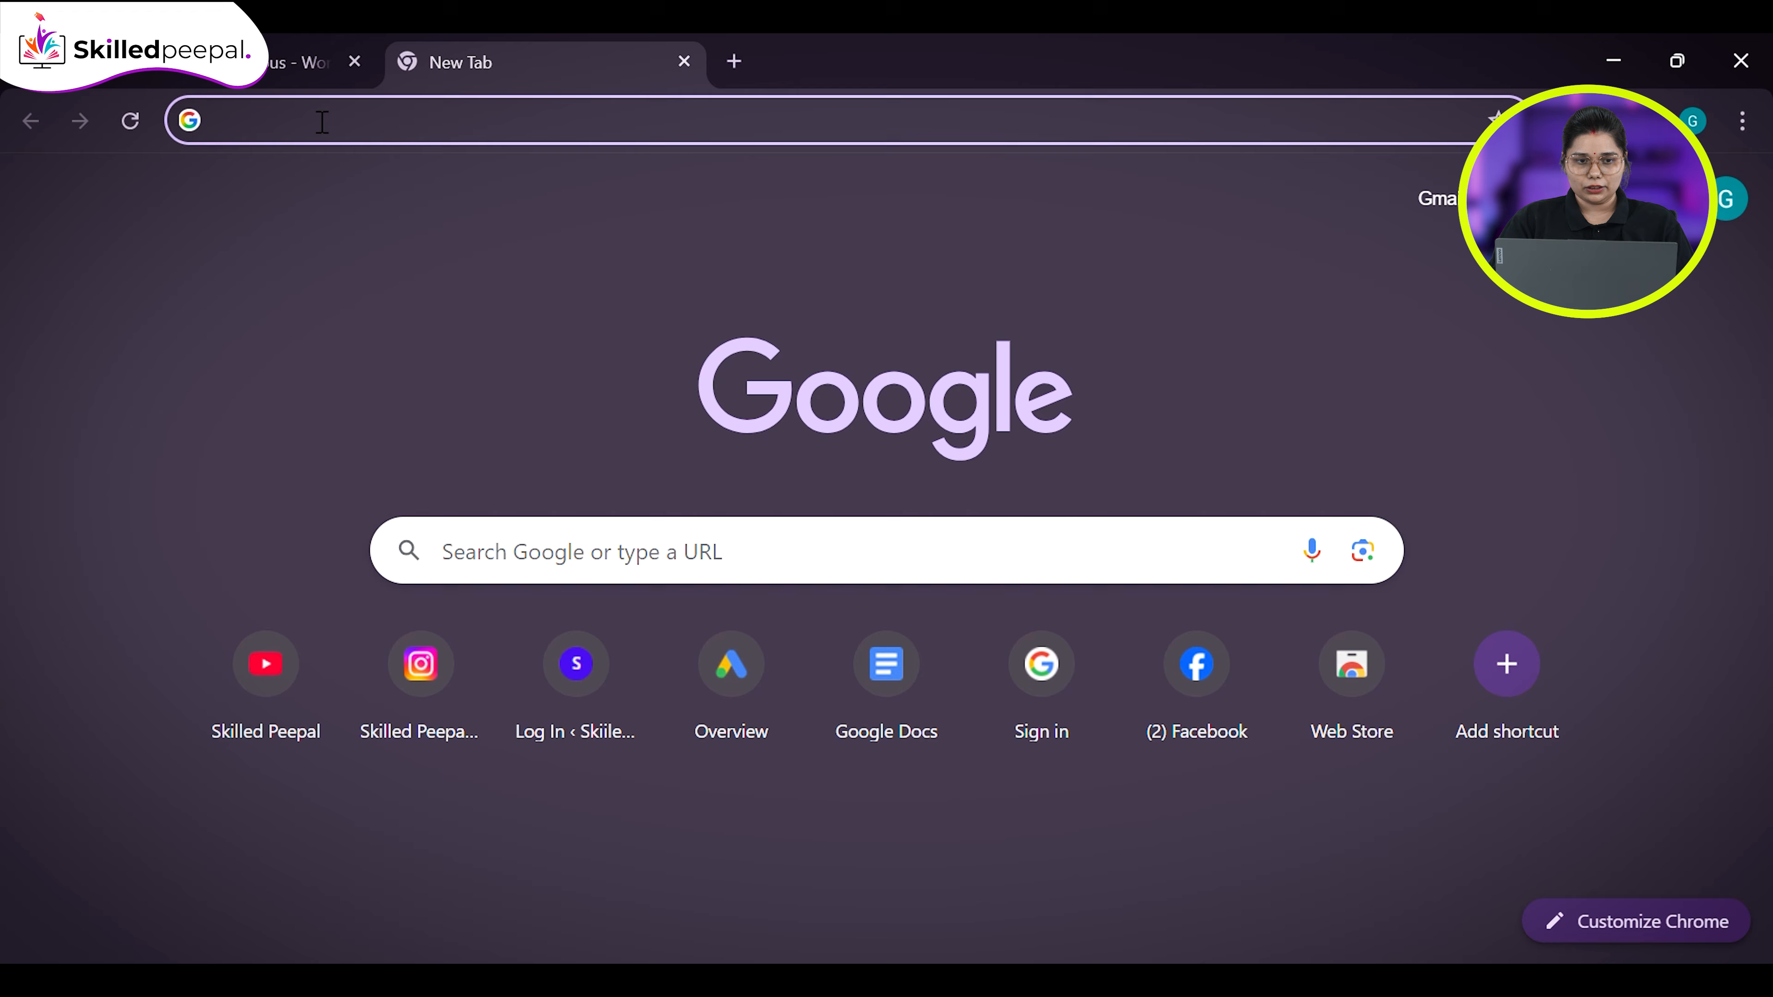
text(skilledpeepal.com/wp-admin)
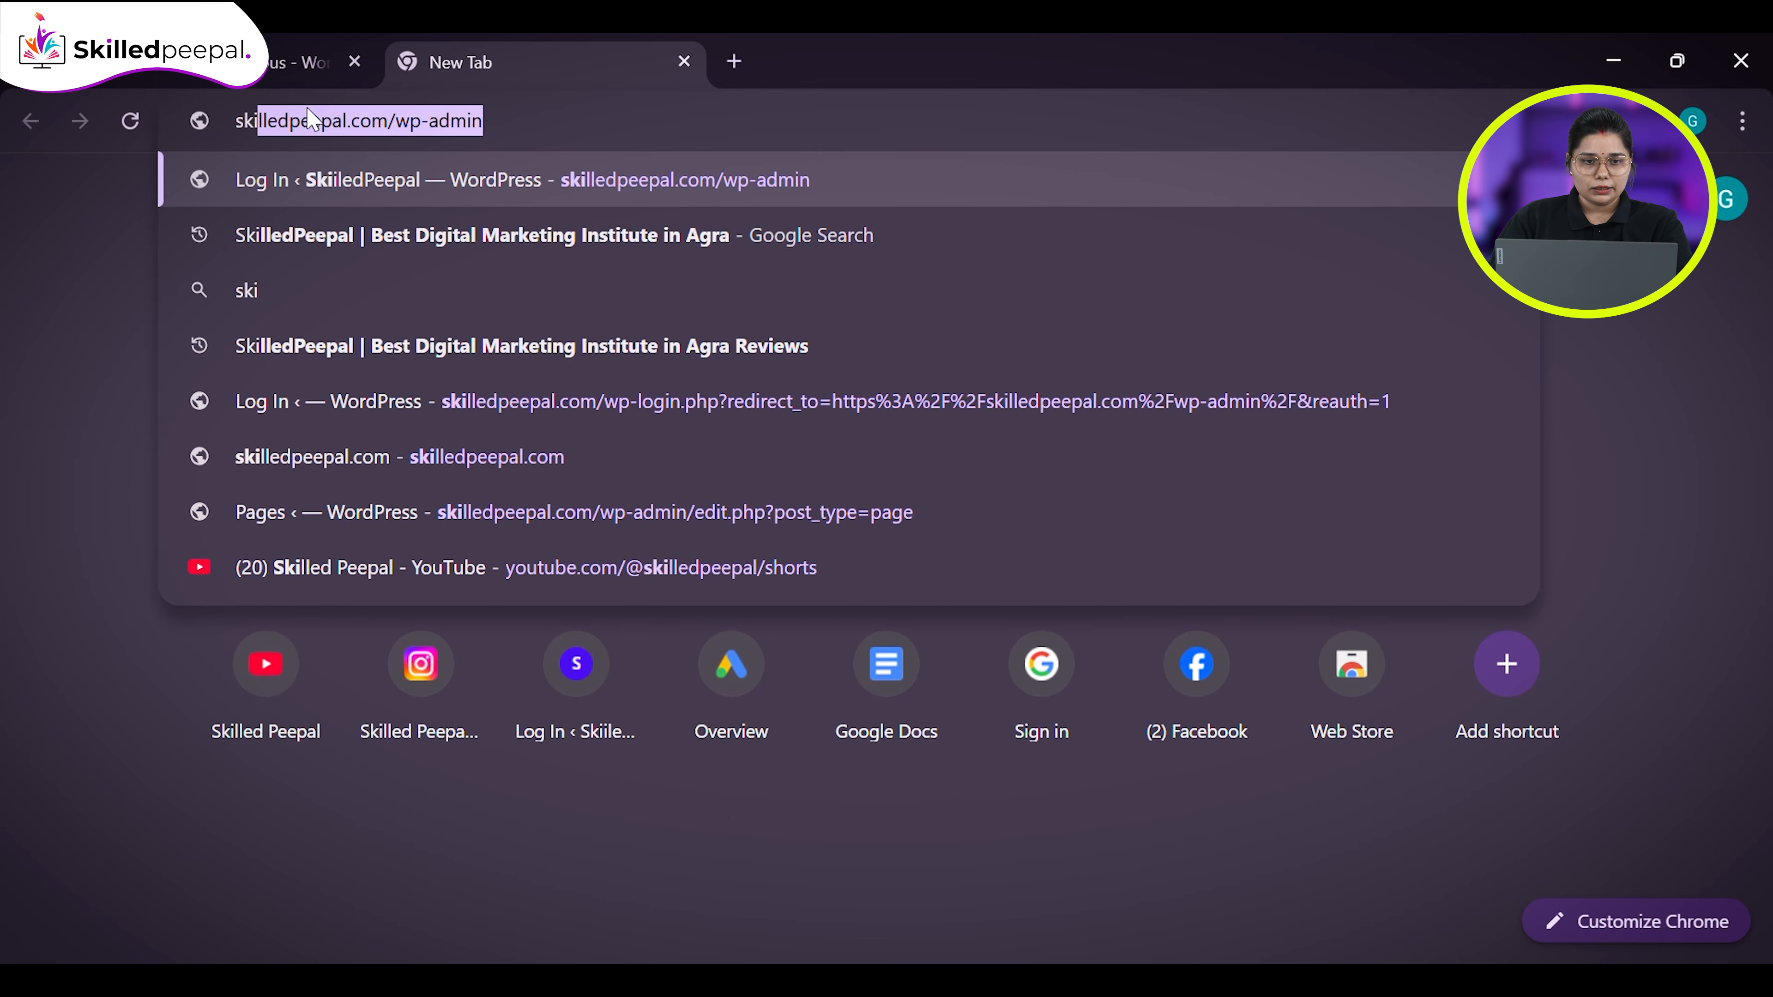
key(Right)
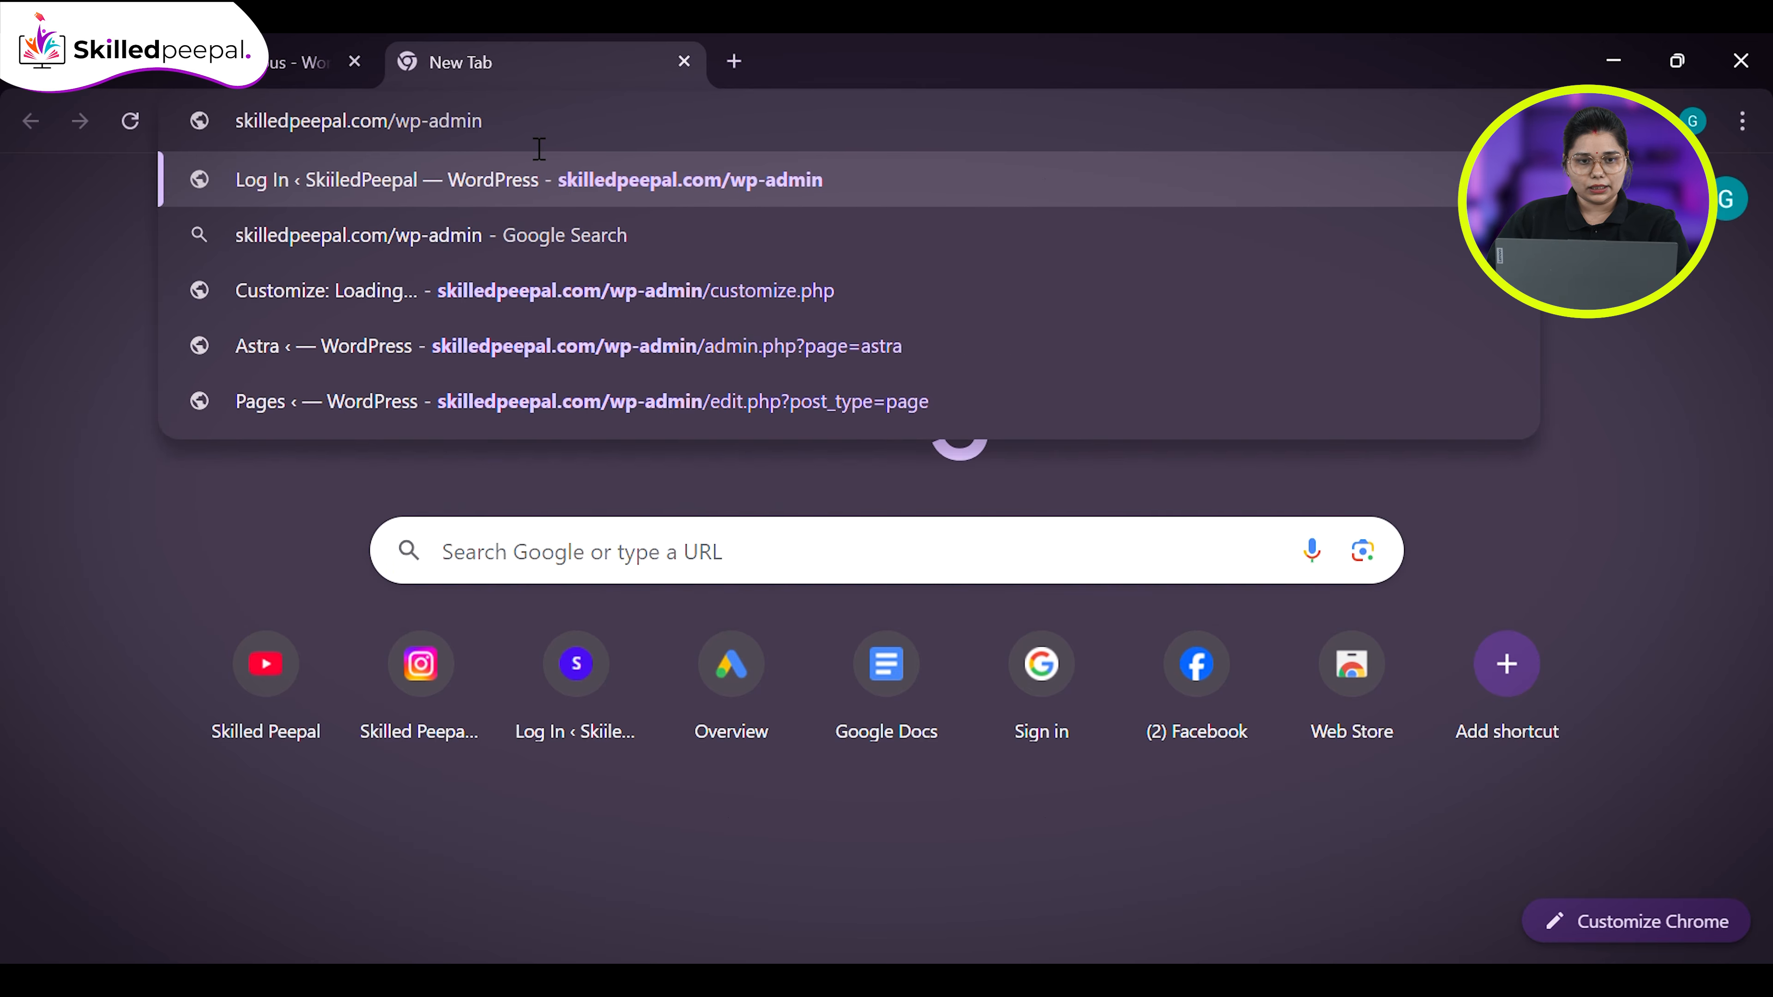
key(Return)
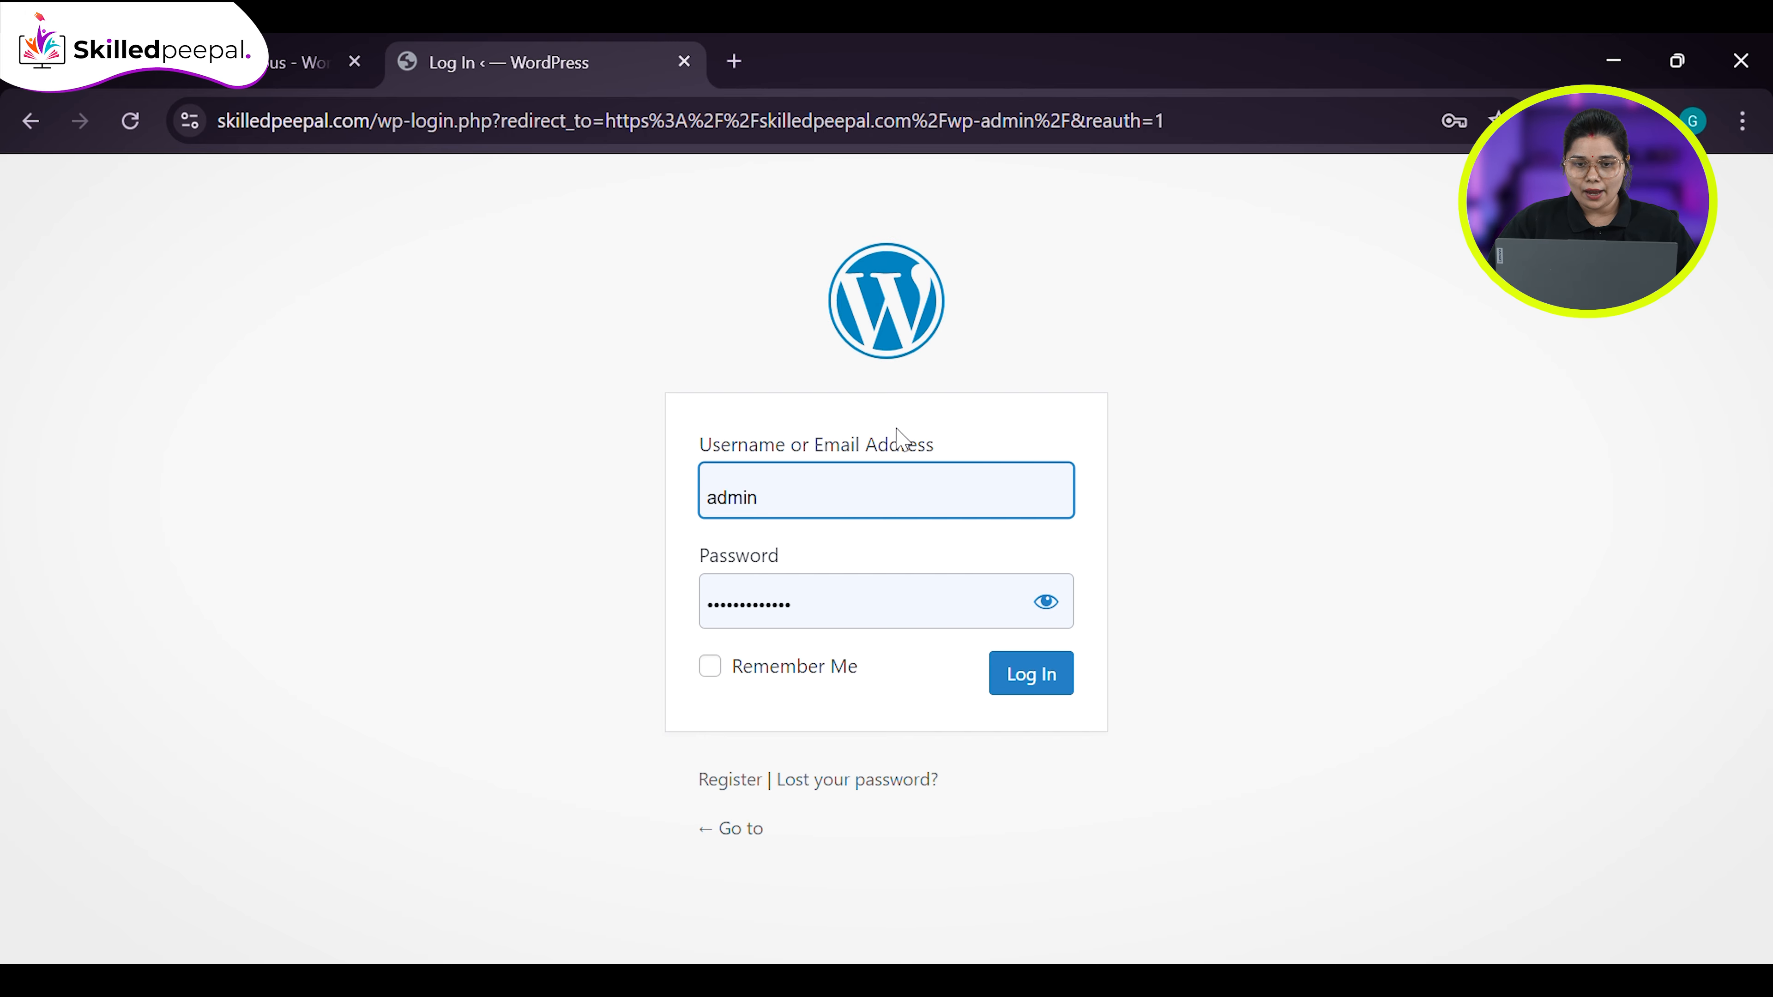
- Leave the WordPress install form and go back through the cPanel pages to the cPanel login page
click(321, 43)
click(45, 122)
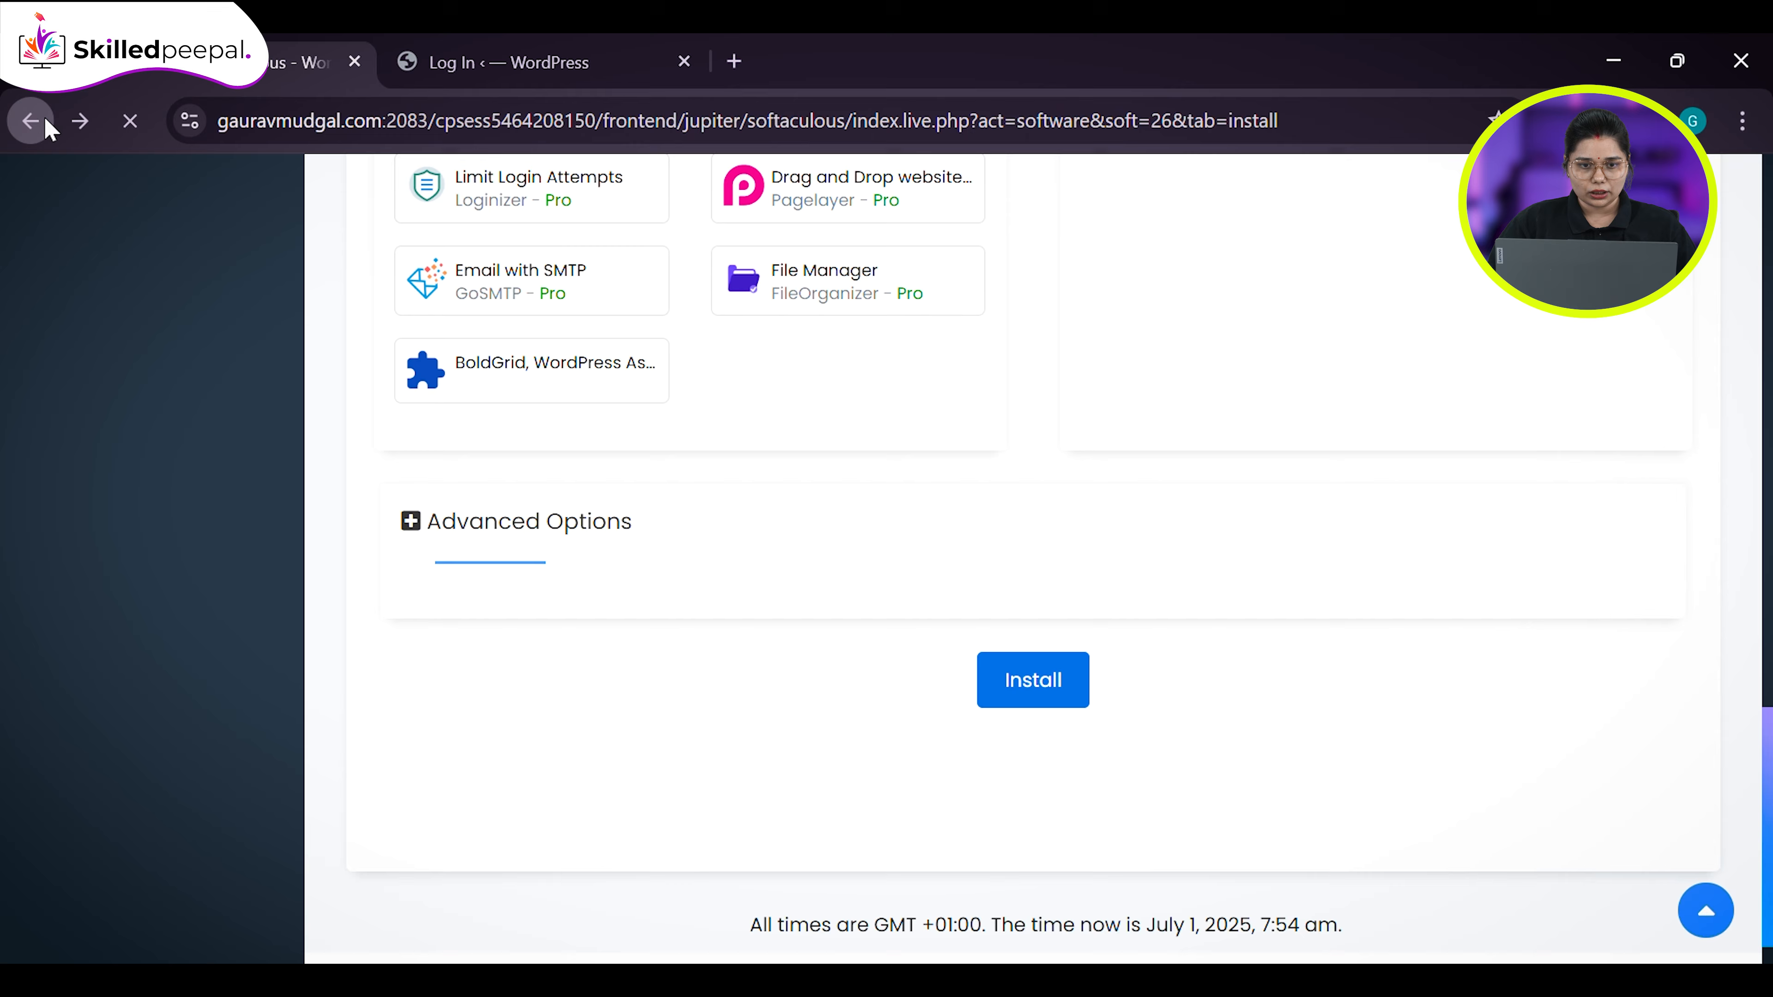
click(45, 123)
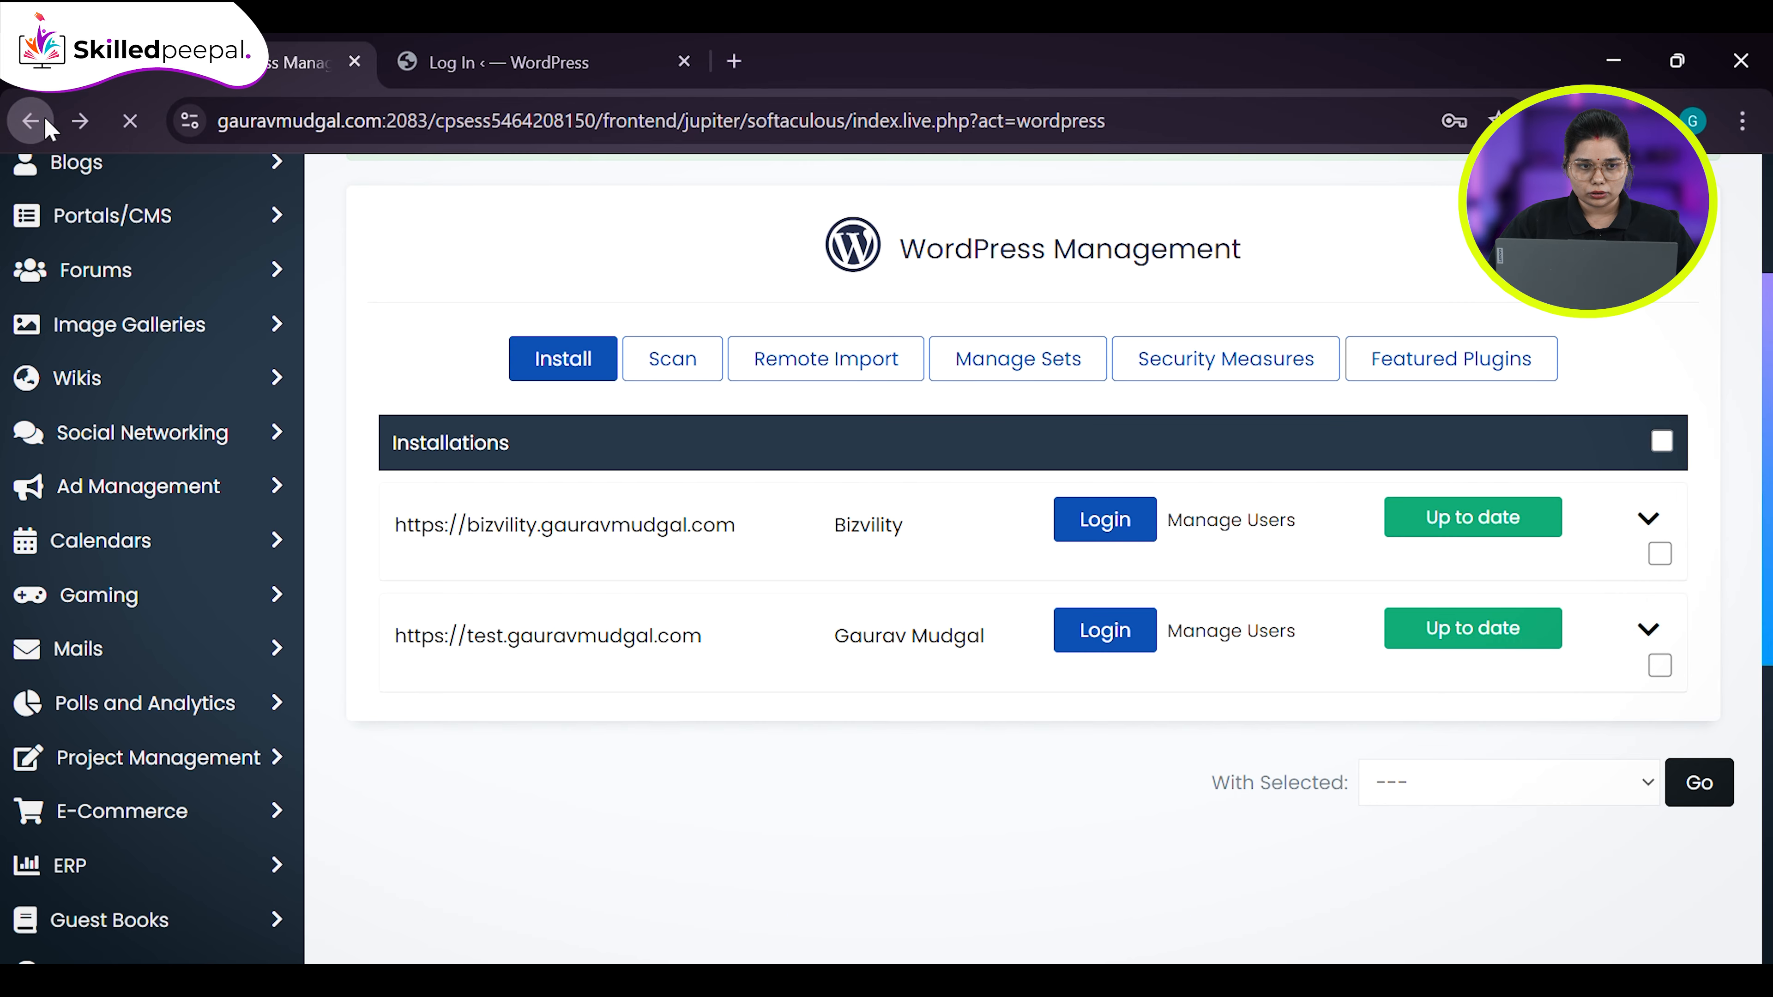
click(31, 121)
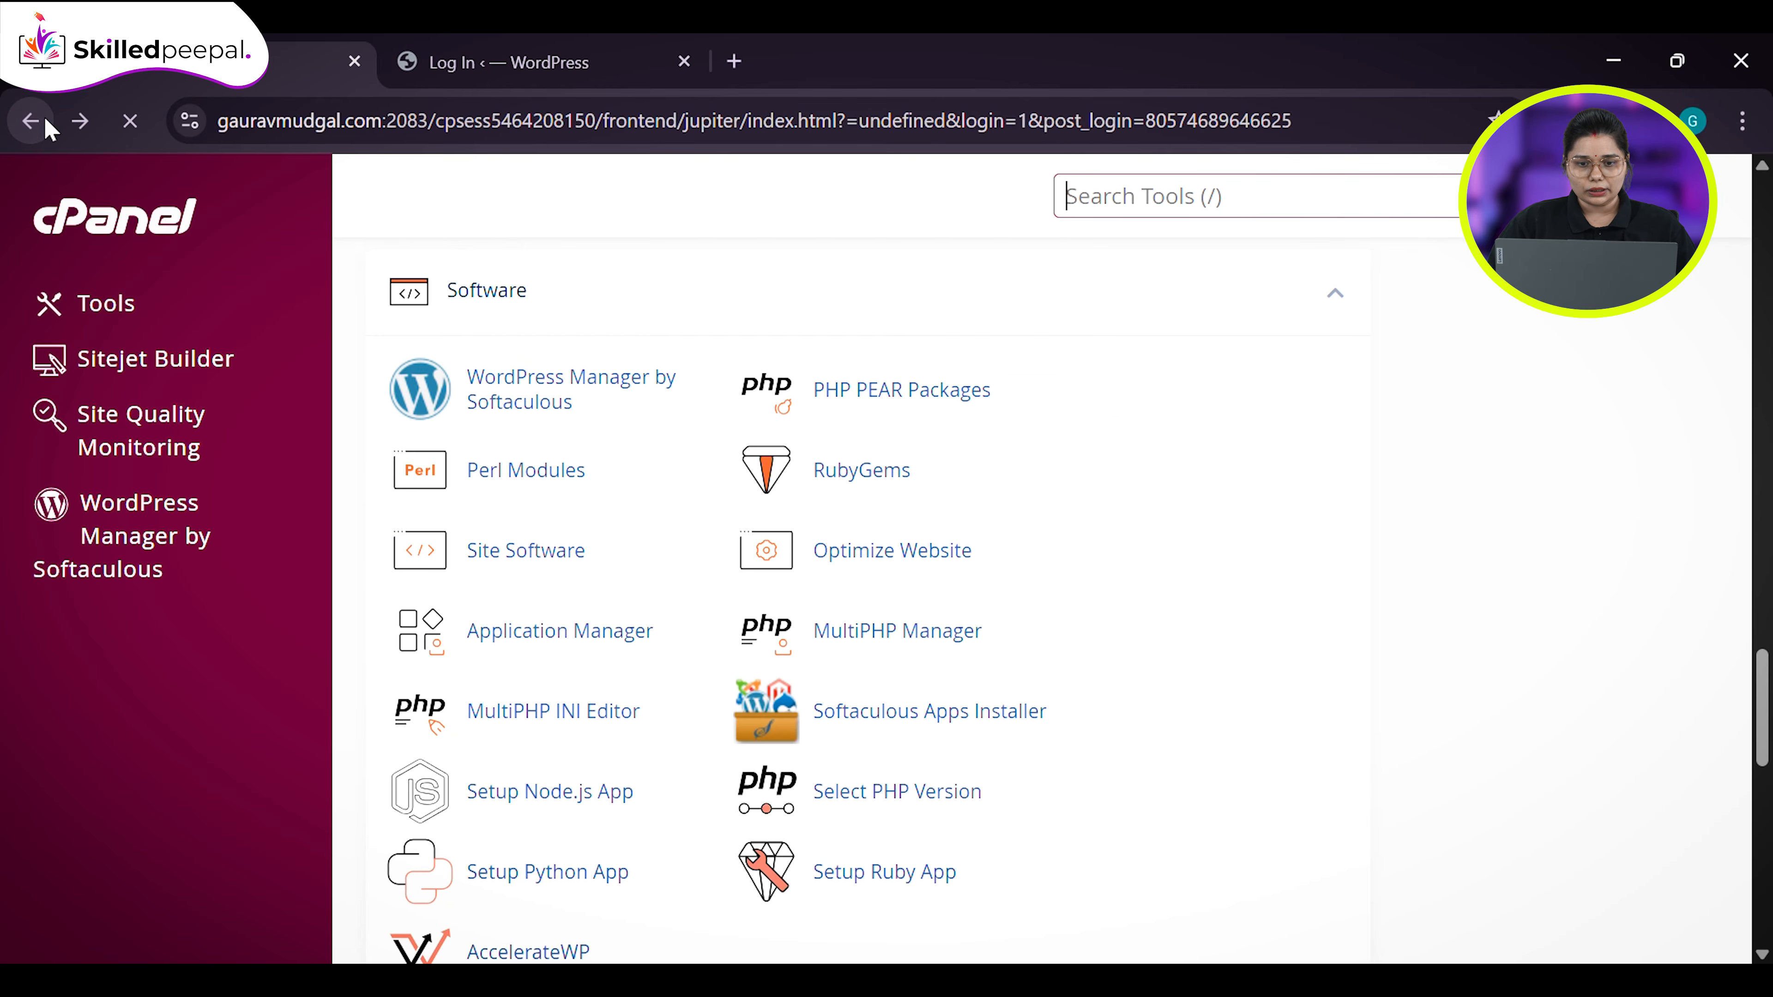
- Compare the cPanel and WordPress login pages, and log in to cPanel with the prefilled credentials
click(445, 46)
click(318, 61)
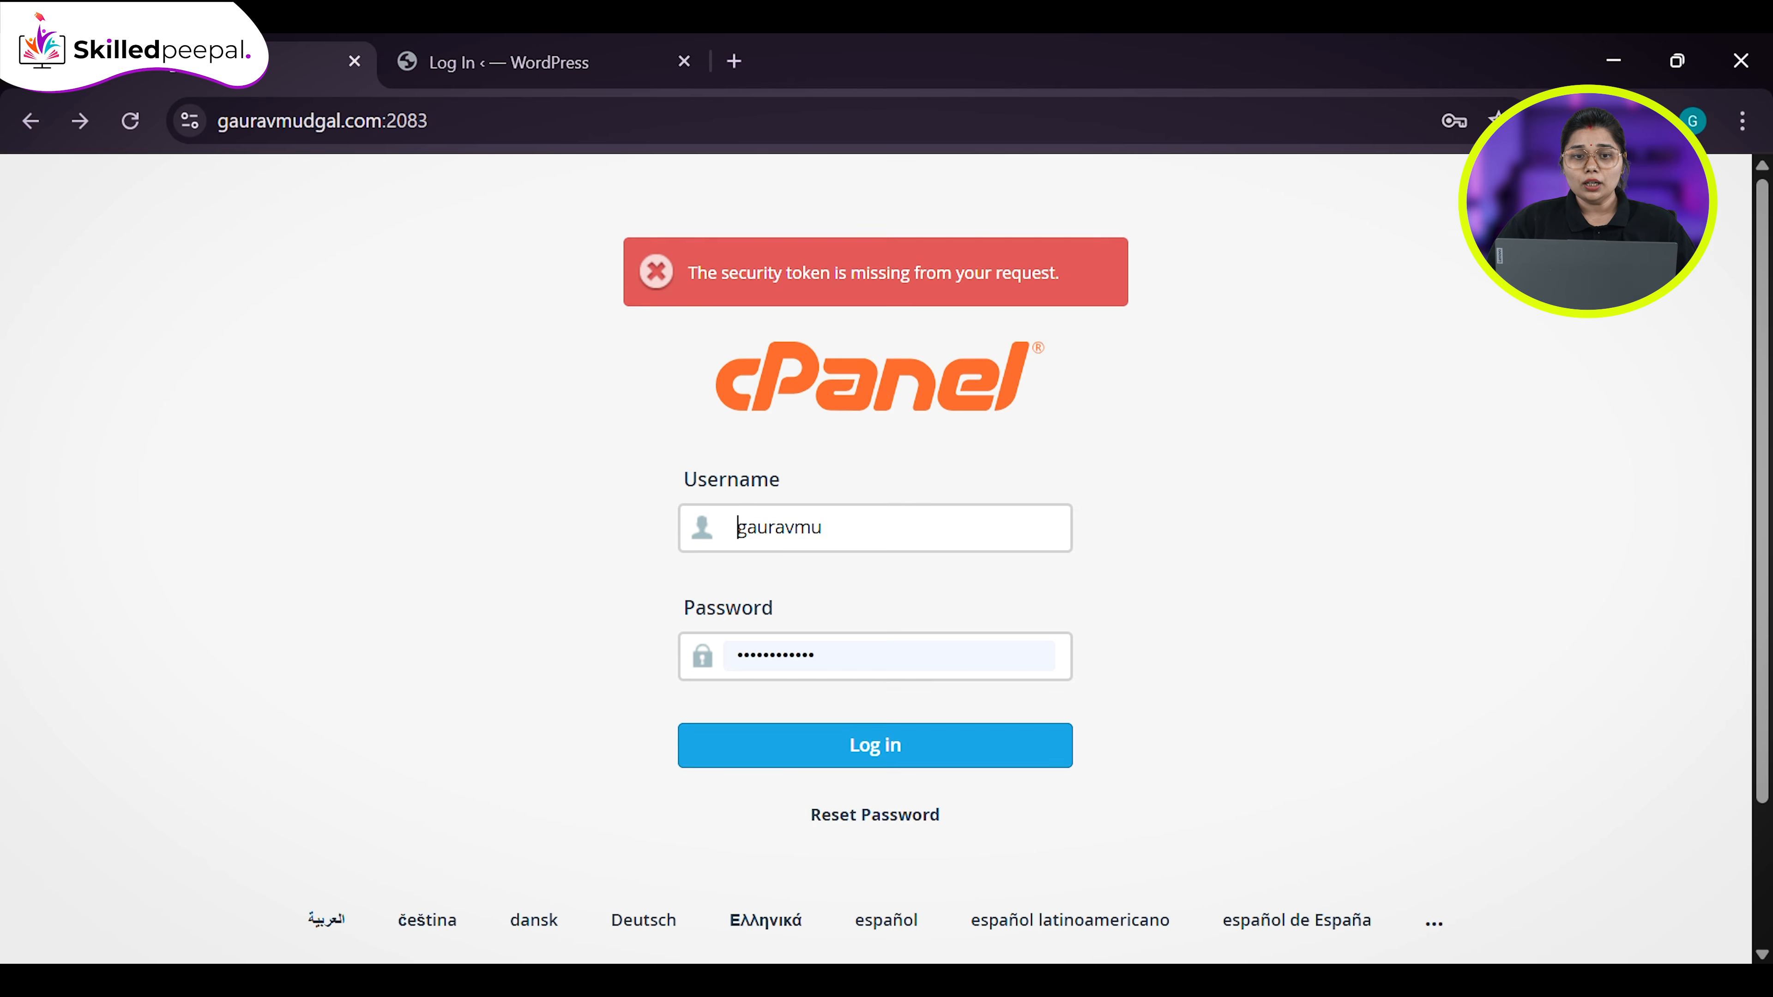
click(624, 46)
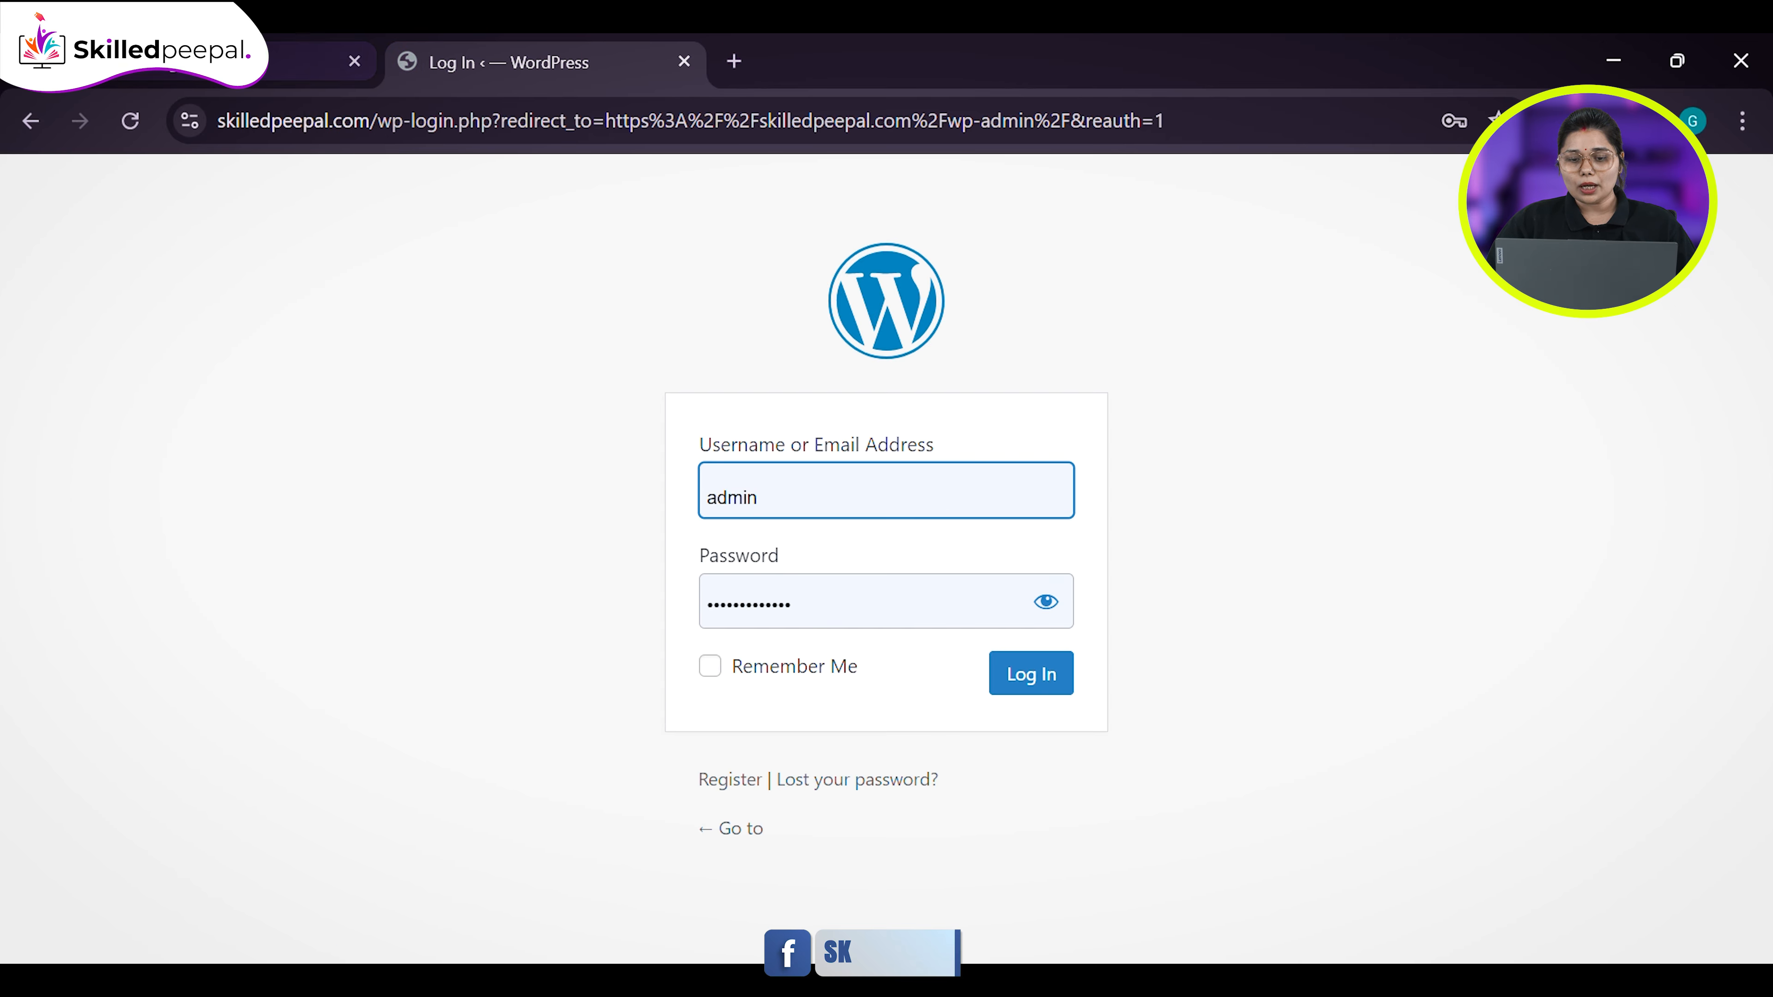
click(318, 61)
click(763, 744)
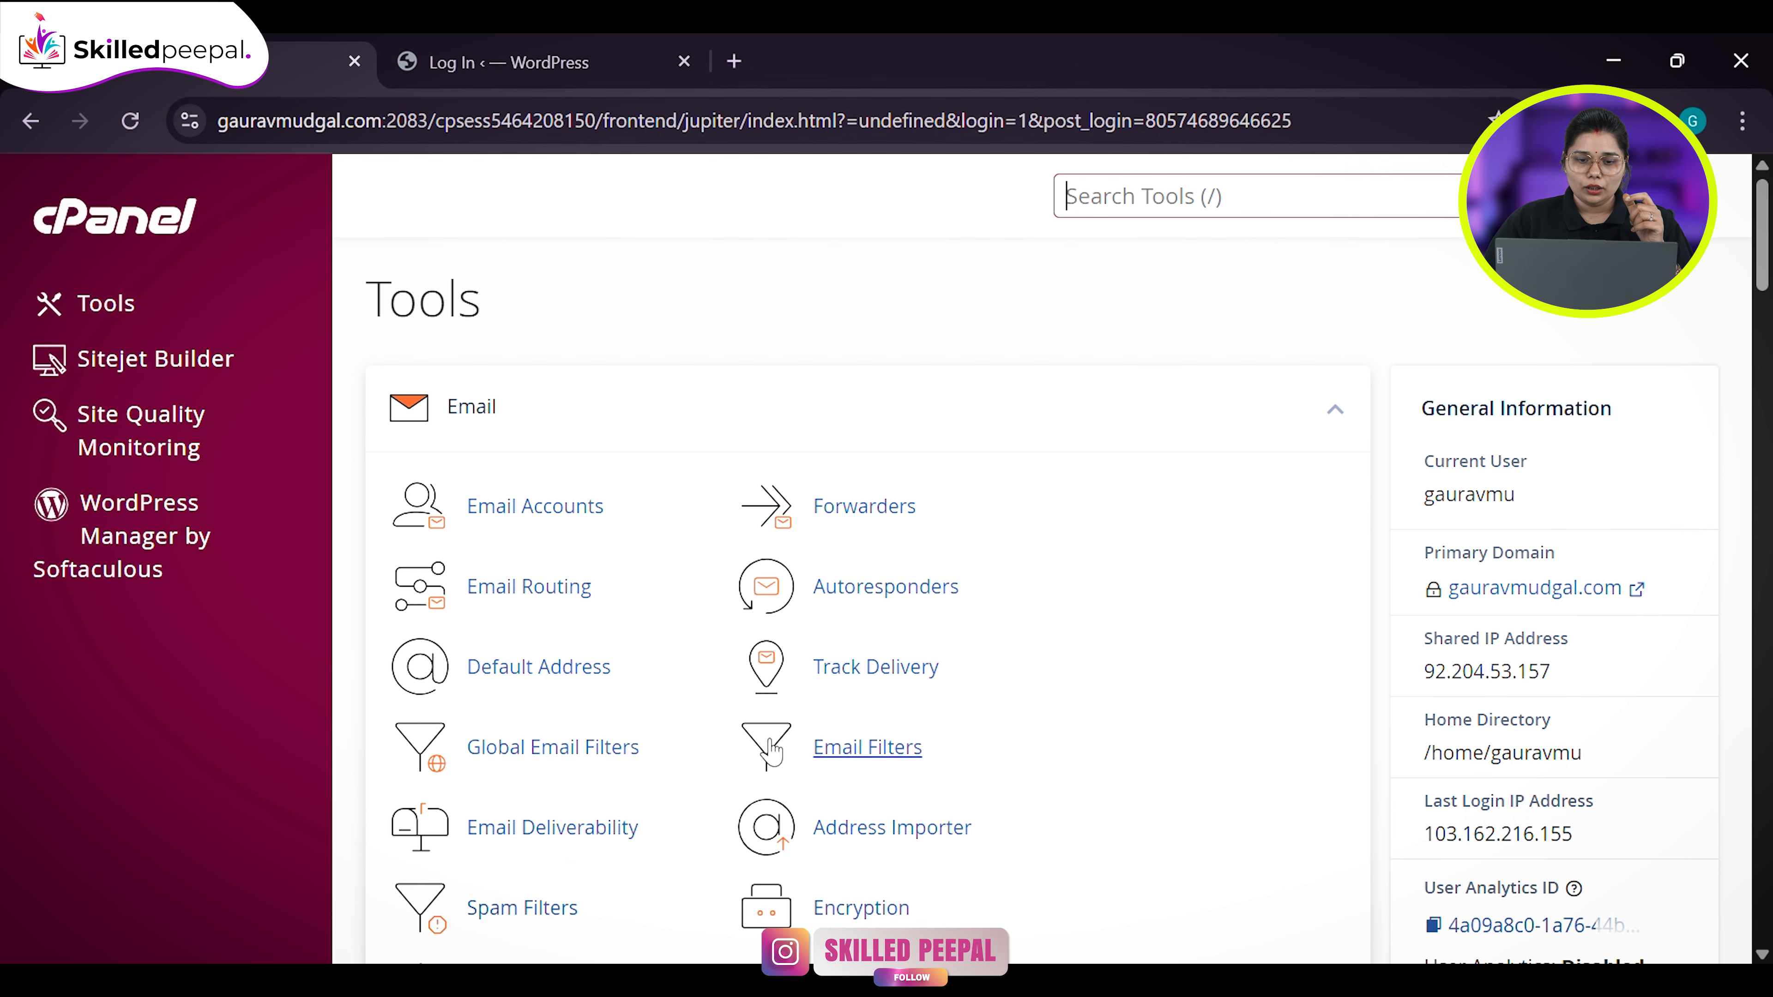
- Log in to the skilledpeepal.com WordPress dashboard with the prefilled credentials, and return to the cPanel Tools page
click(536, 45)
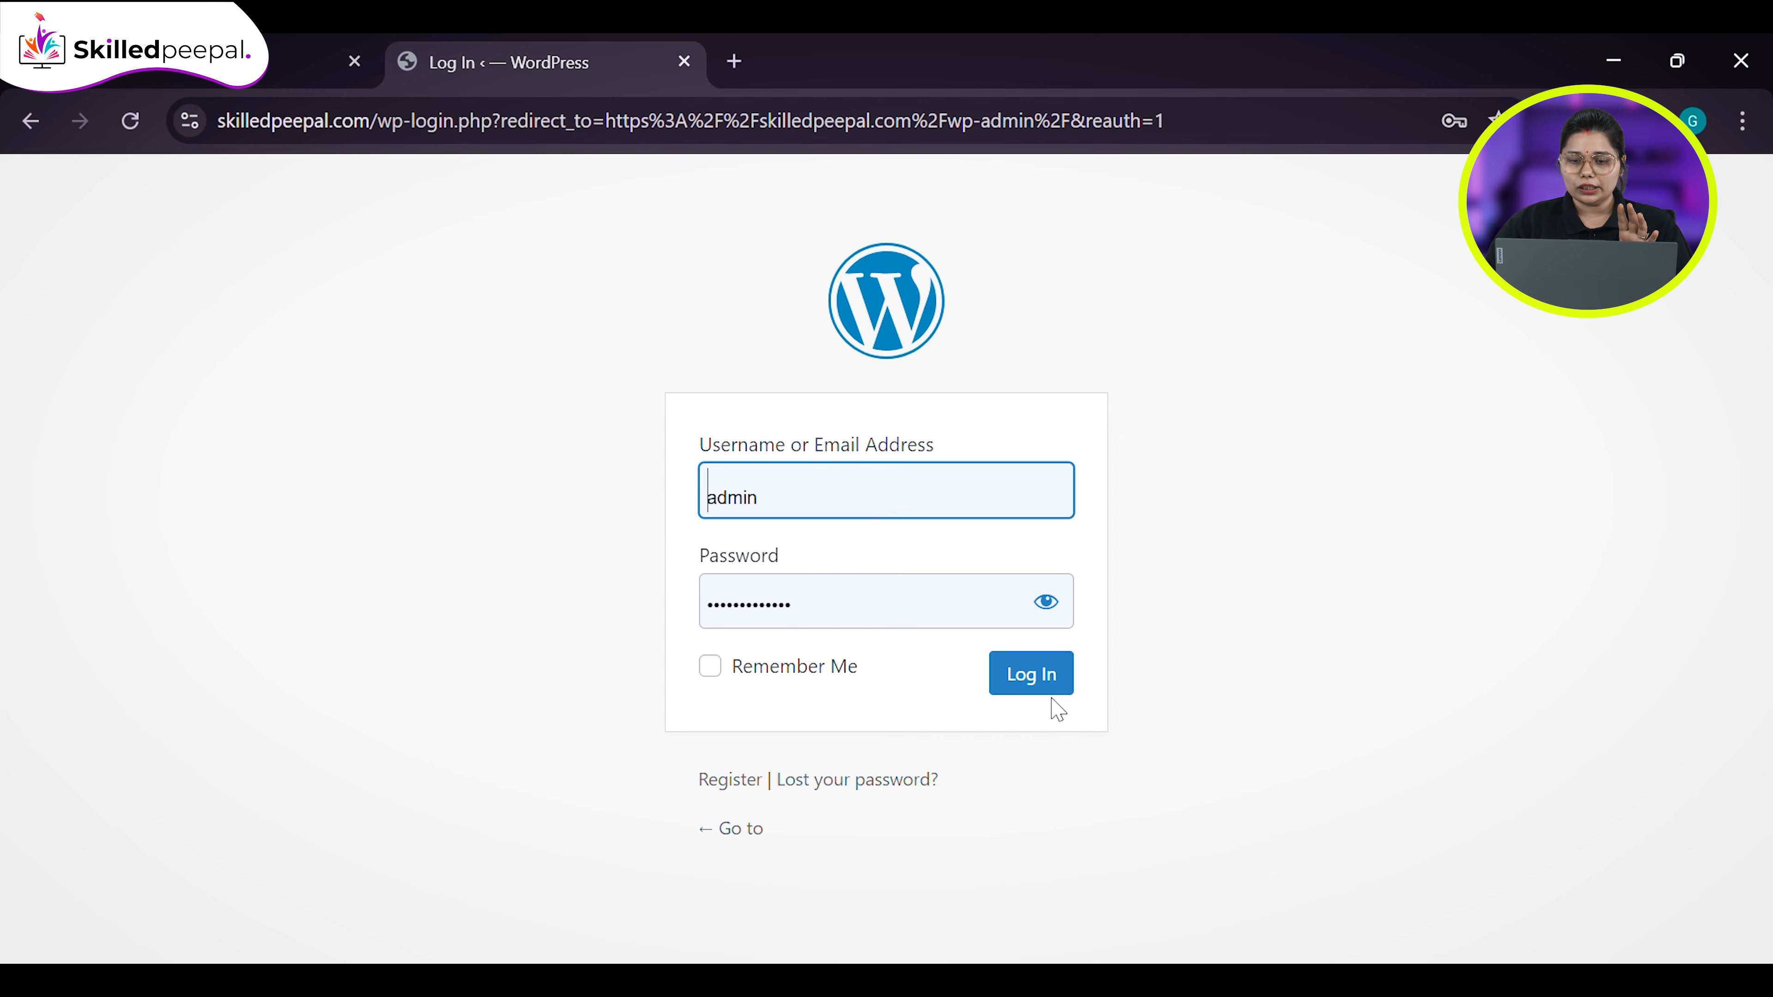
click(1031, 675)
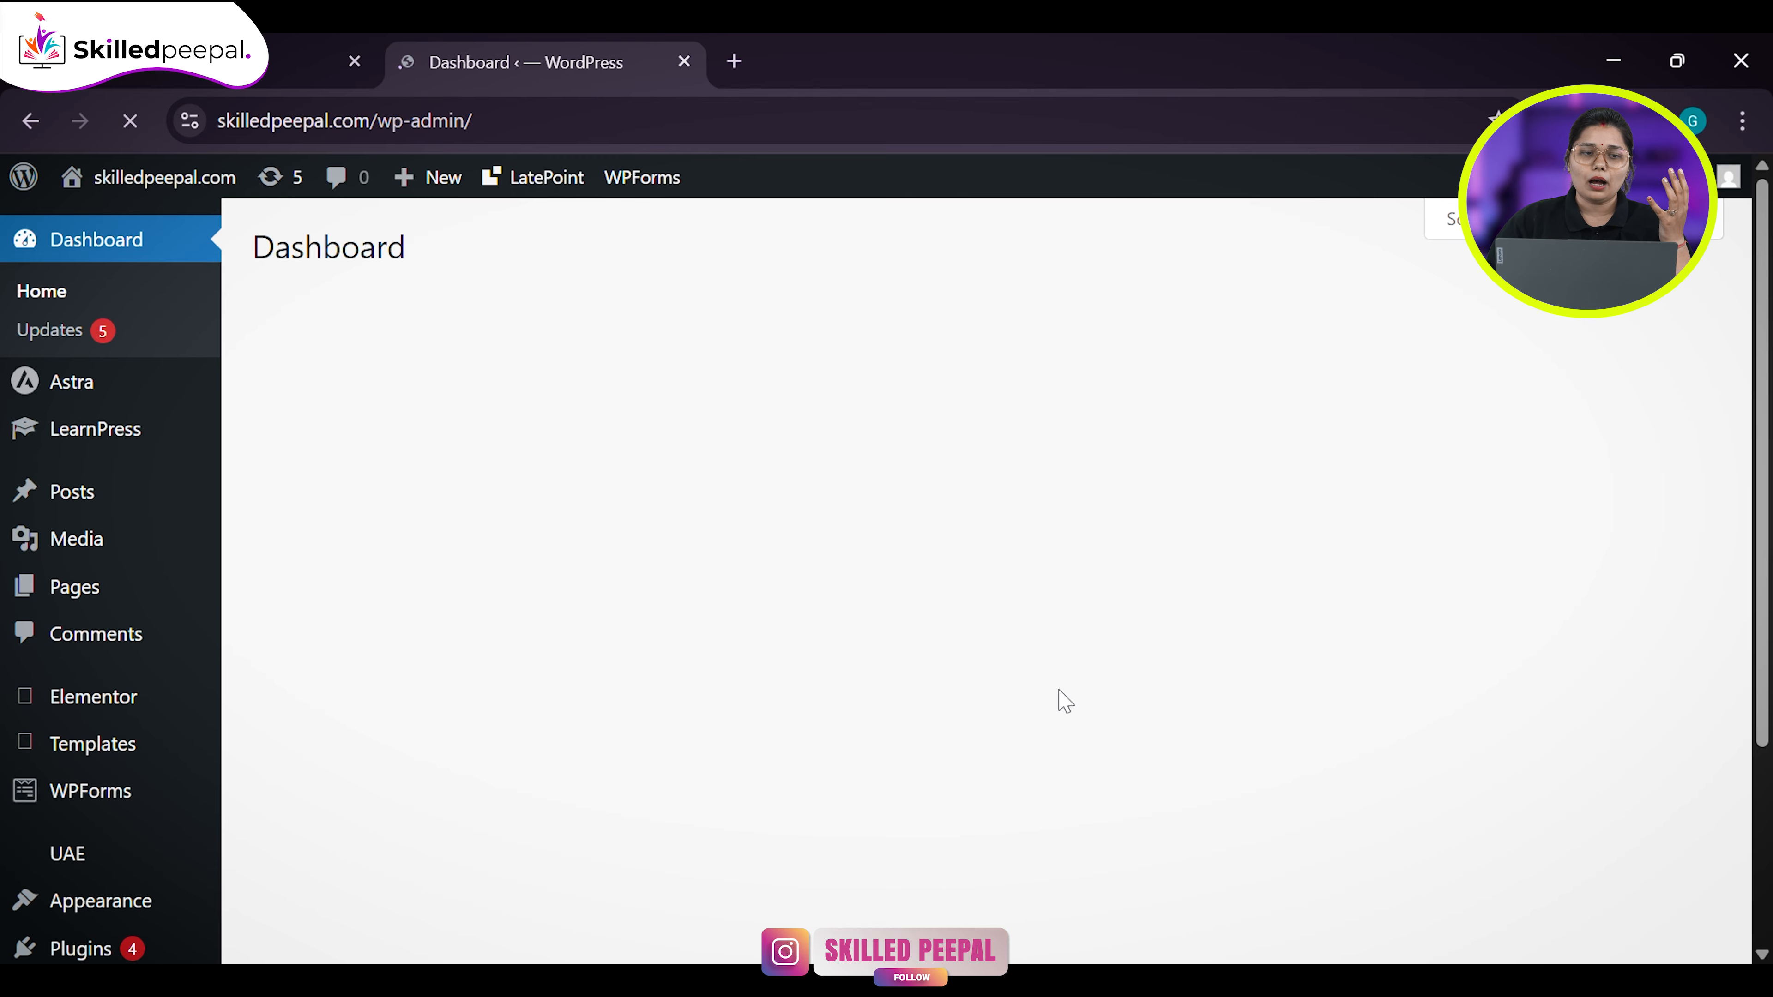
click(301, 49)
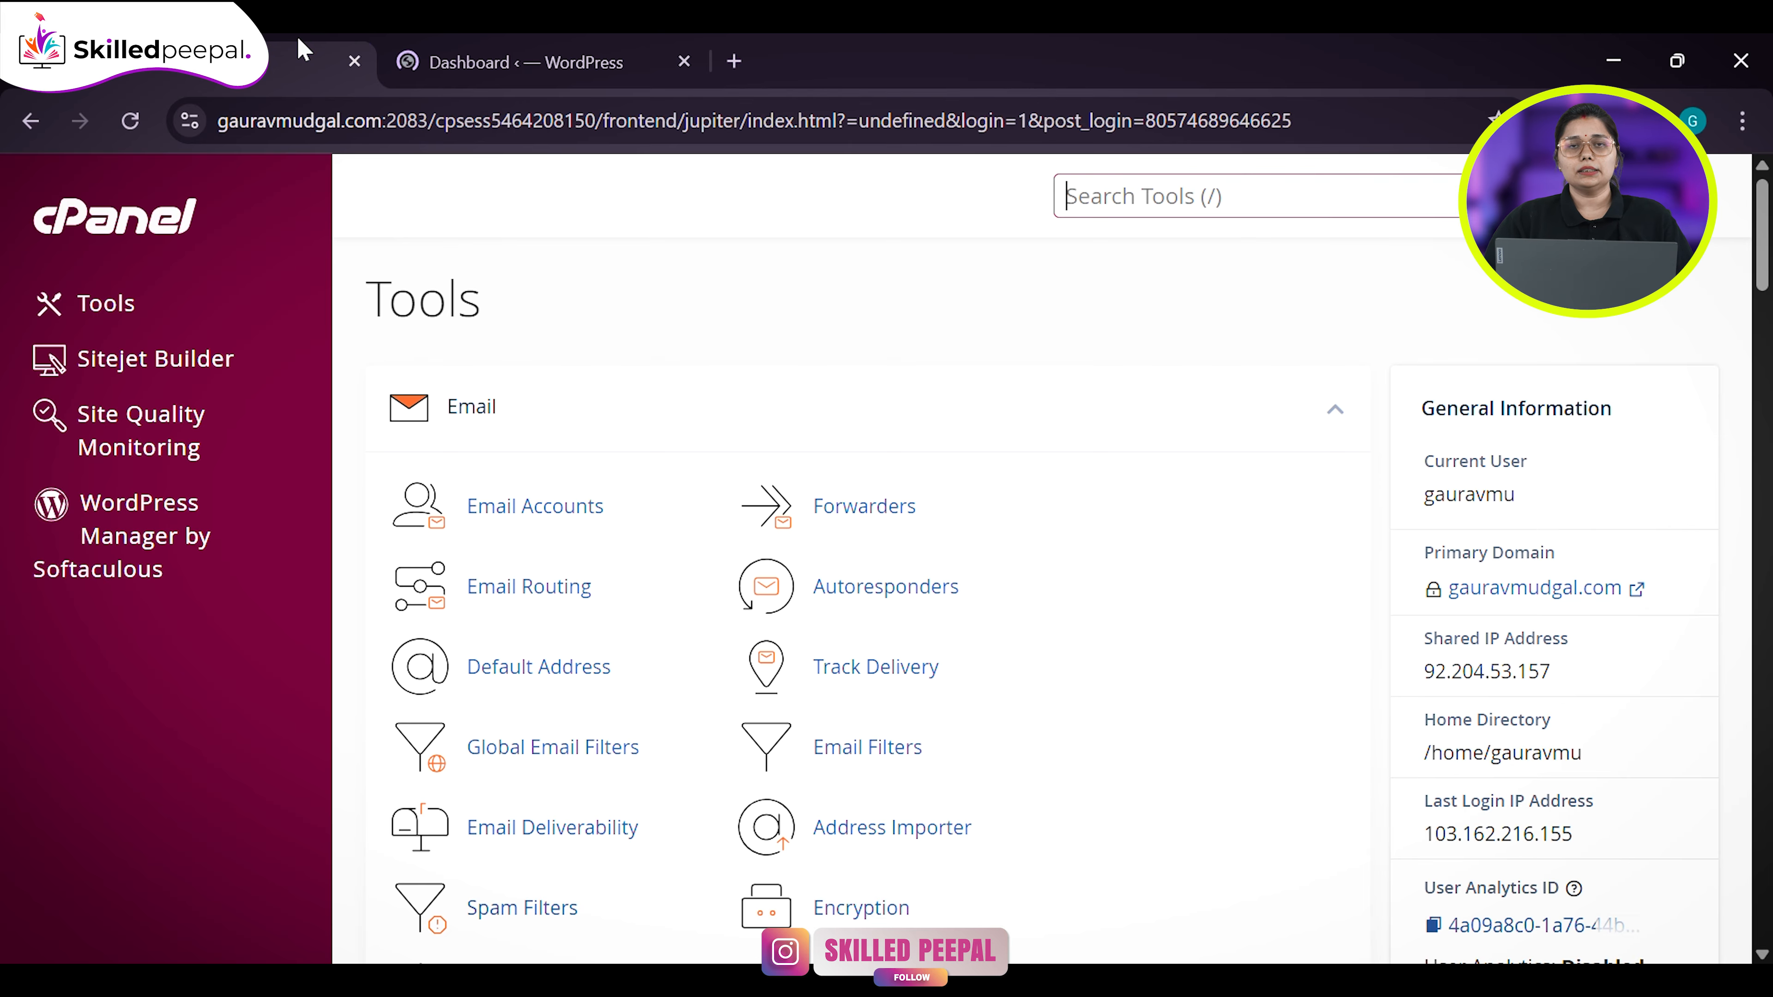